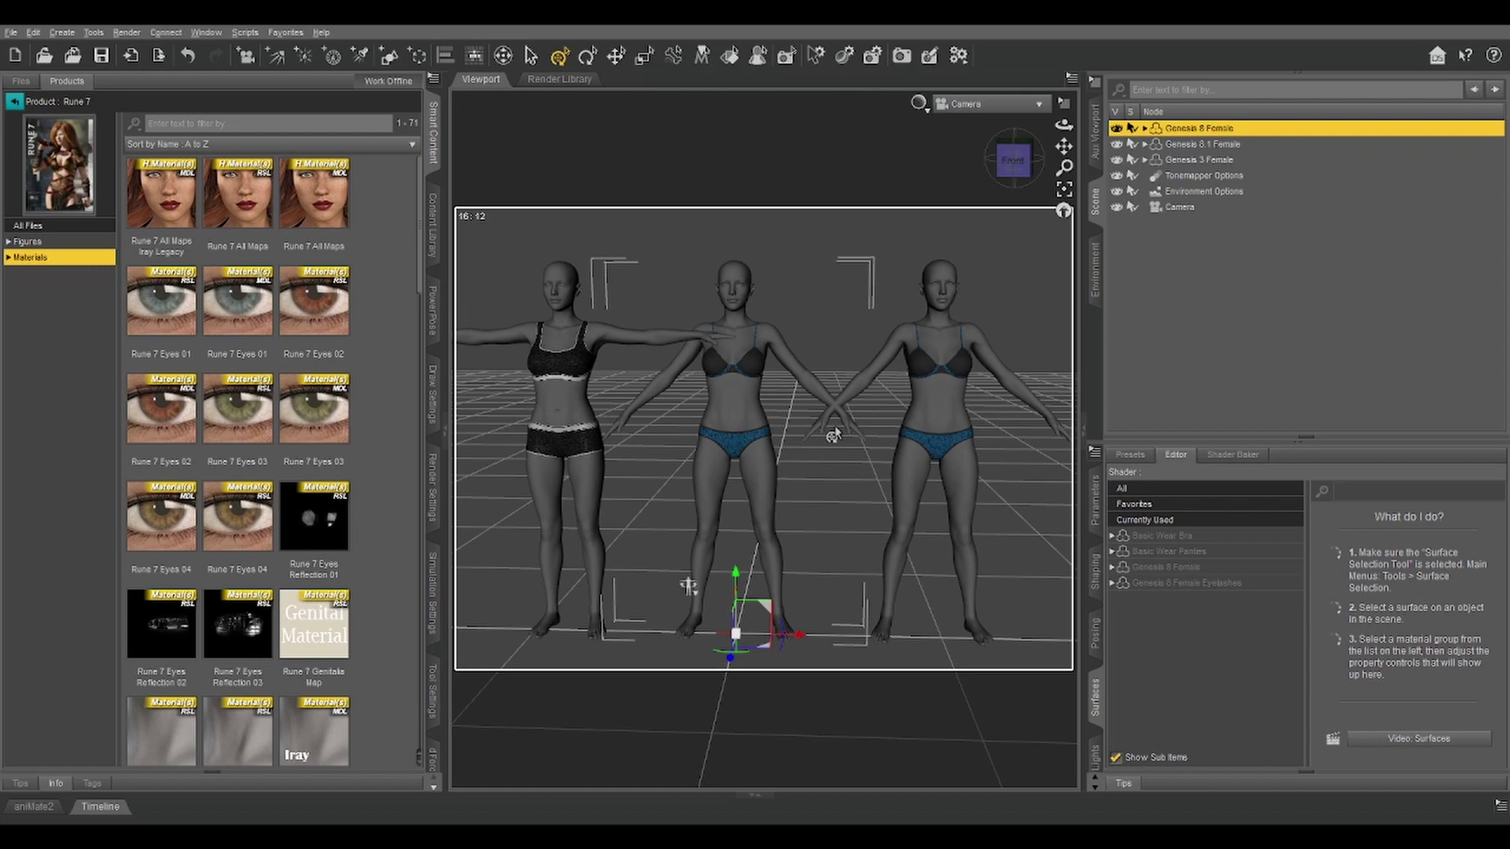
- Select the Face surface of Genesis 8.1 Female to examine its UV layout
click(757, 372)
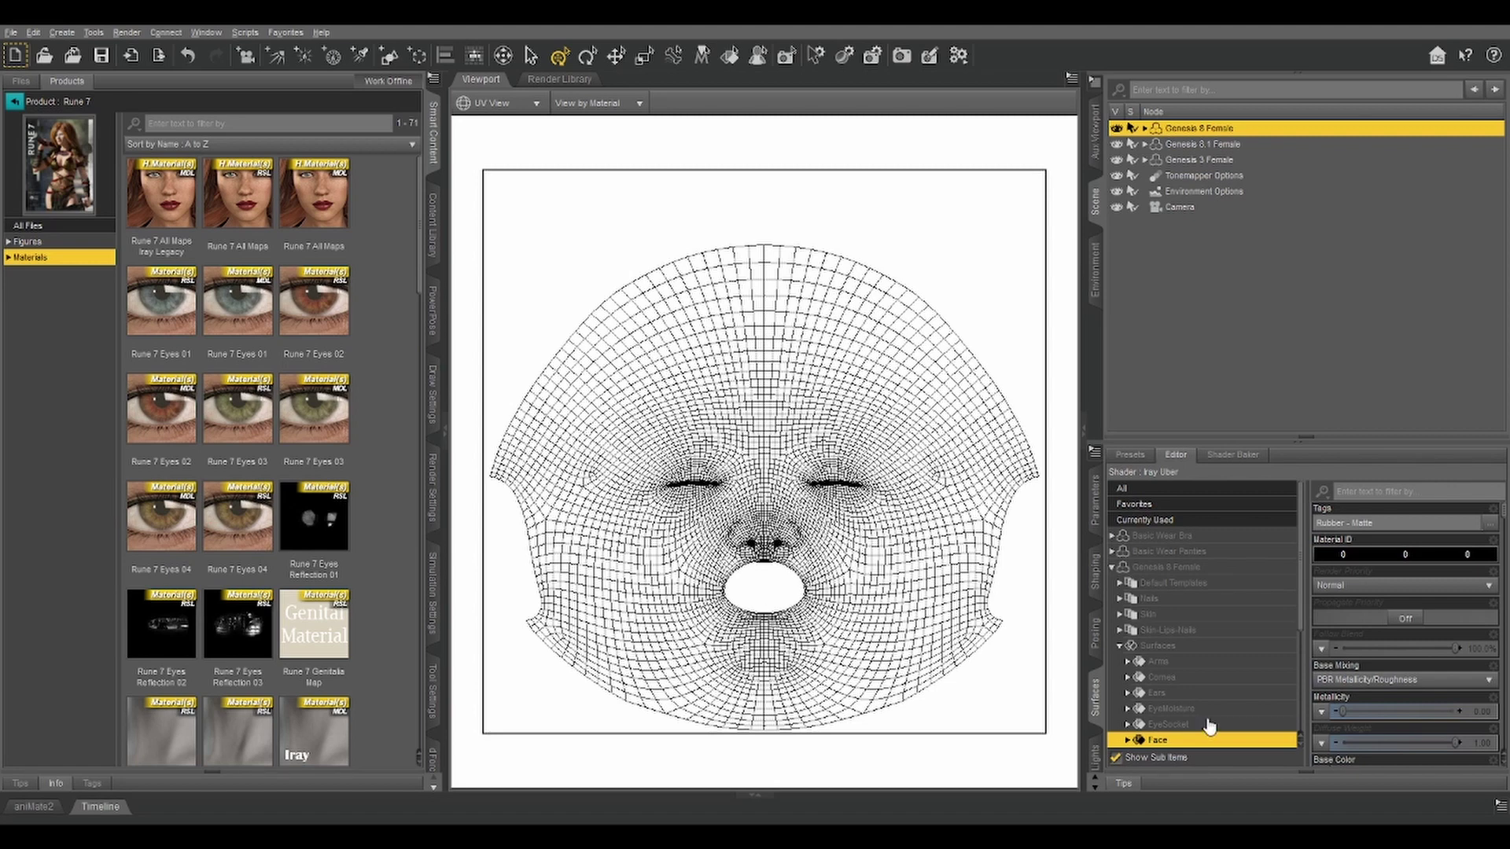
click(1163, 144)
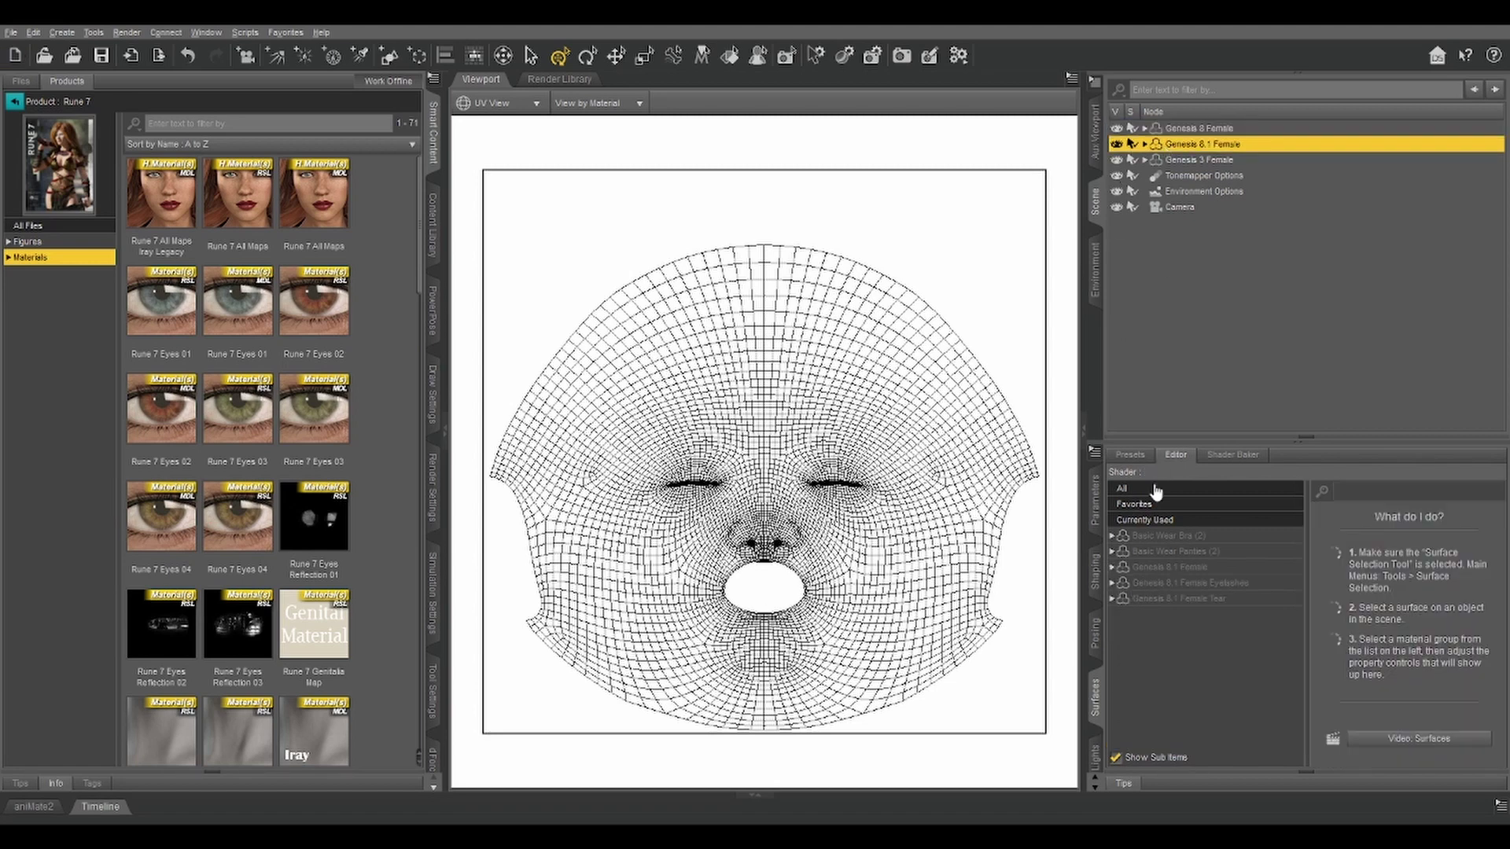
click(1112, 567)
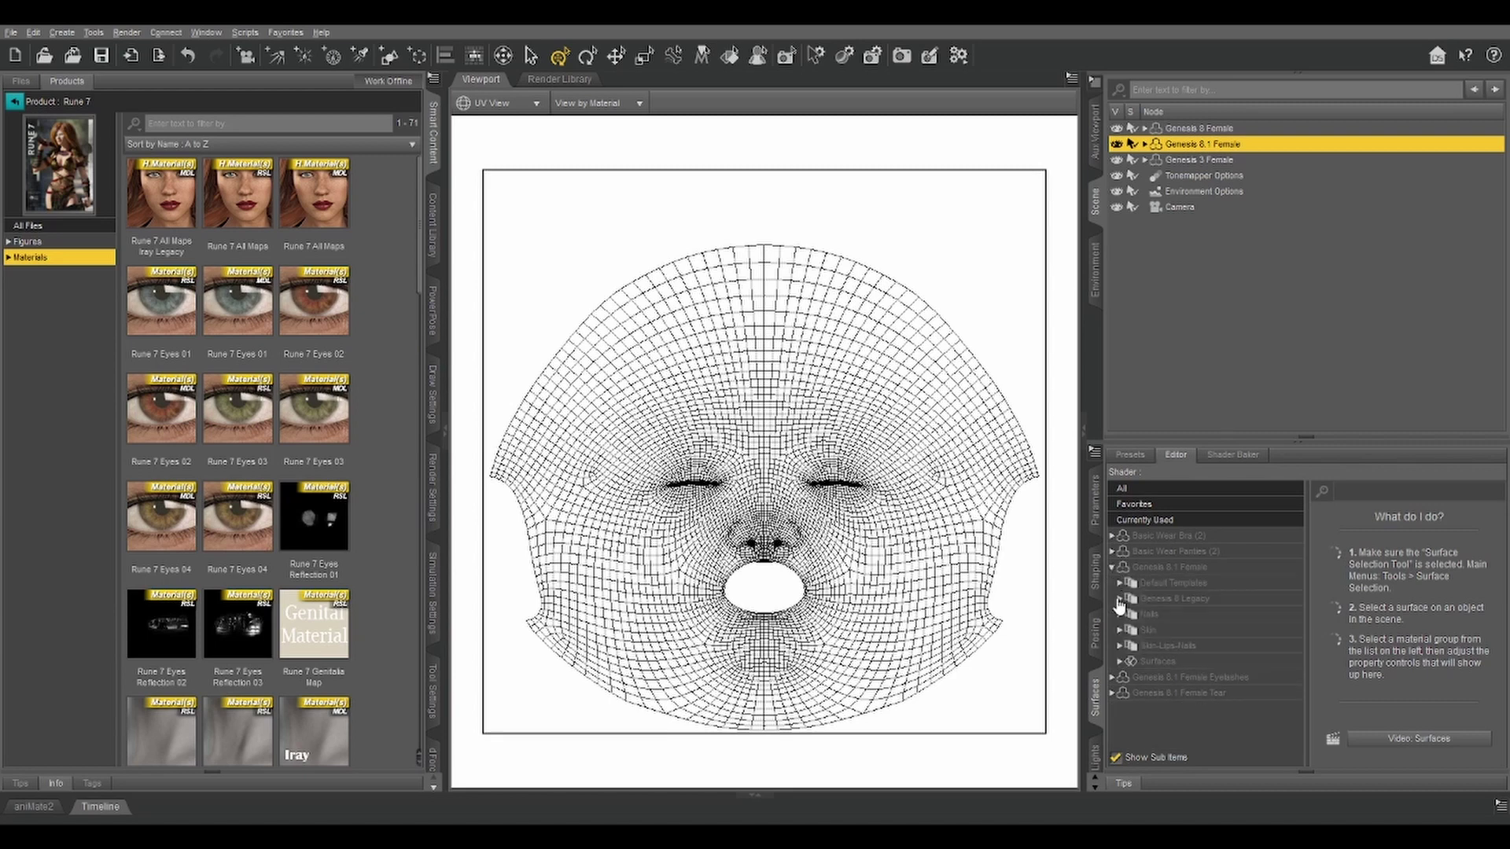
click(1120, 661)
scroll(1146, 704, down, 3)
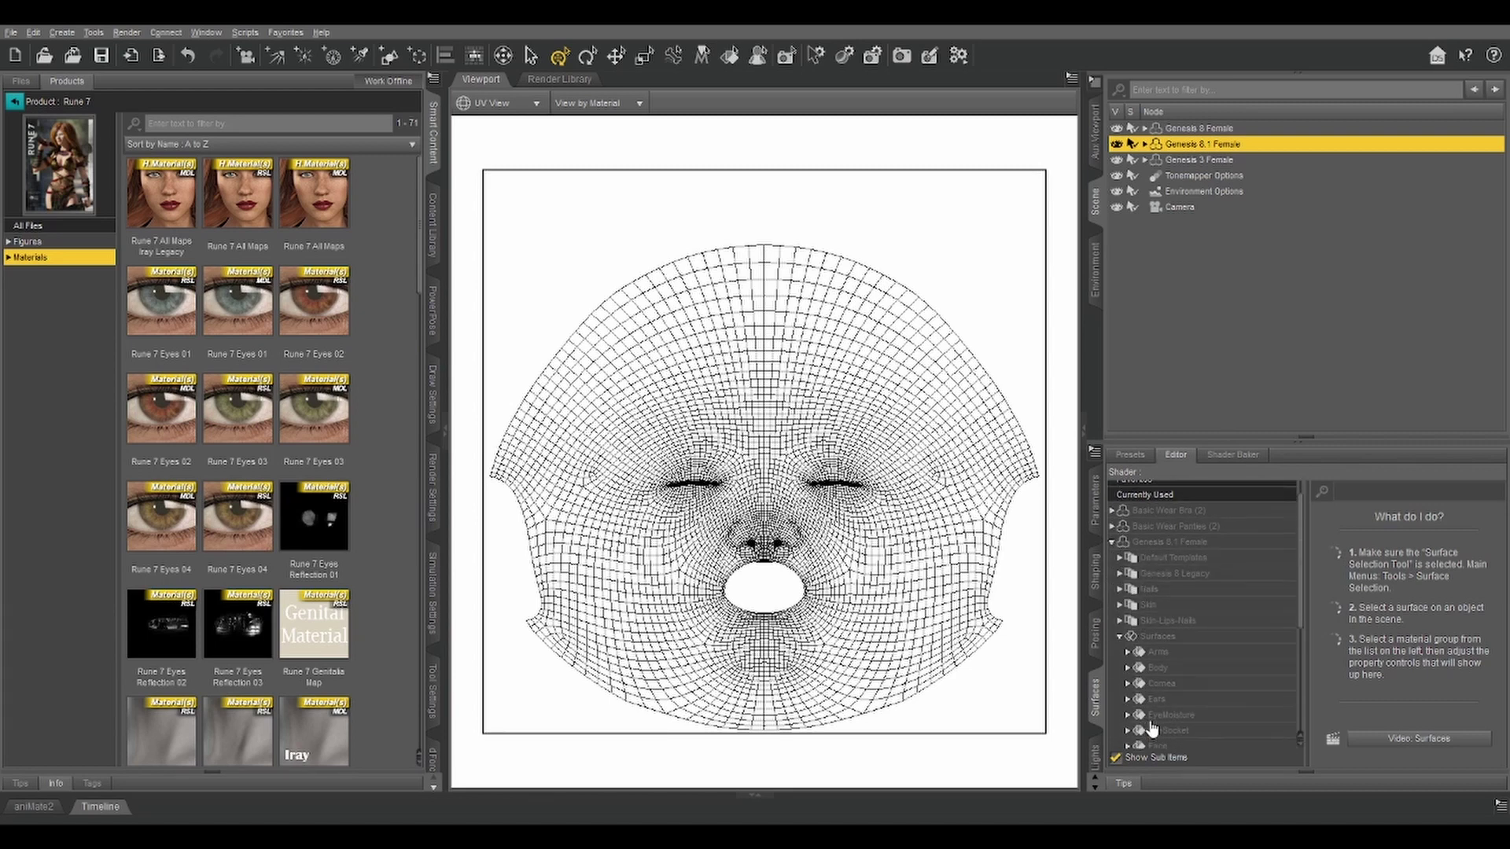
click(1156, 689)
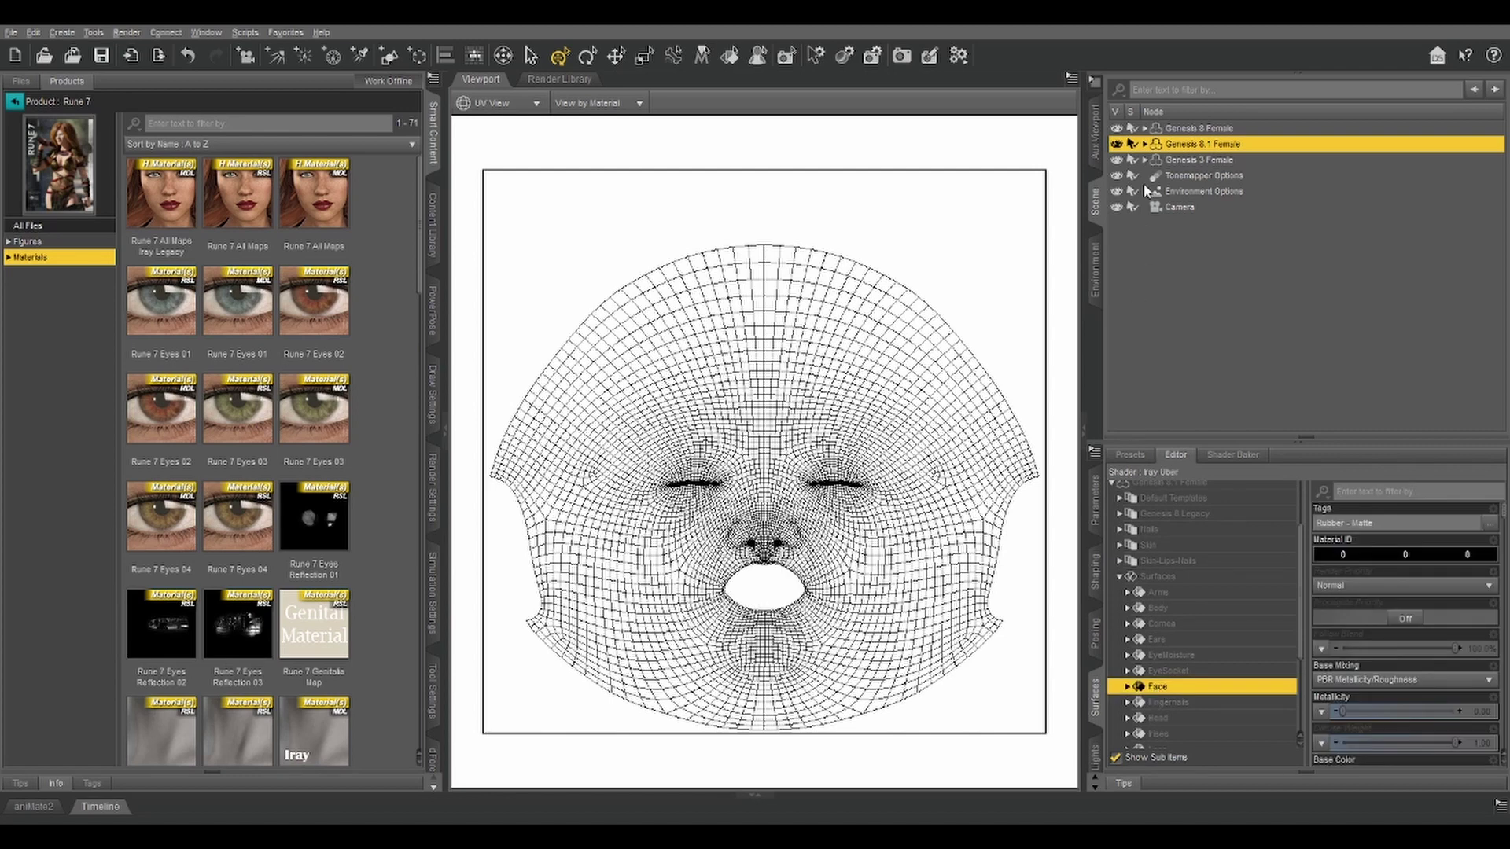
- Select the Face surface of Genesis 3 Female and examine its UV layout and UV Set property
click(1187, 159)
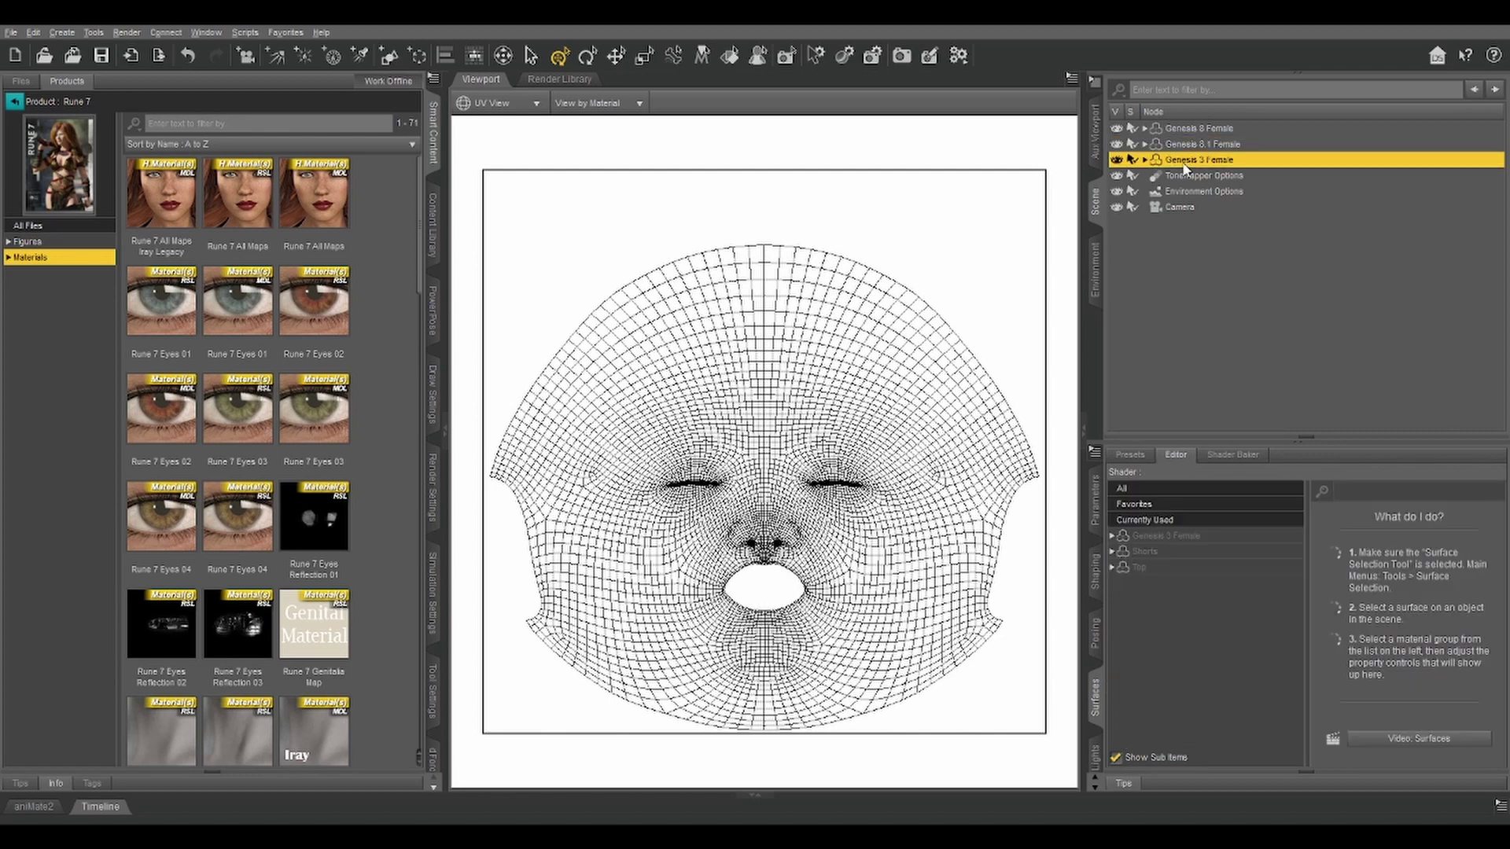
click(1112, 536)
click(1120, 583)
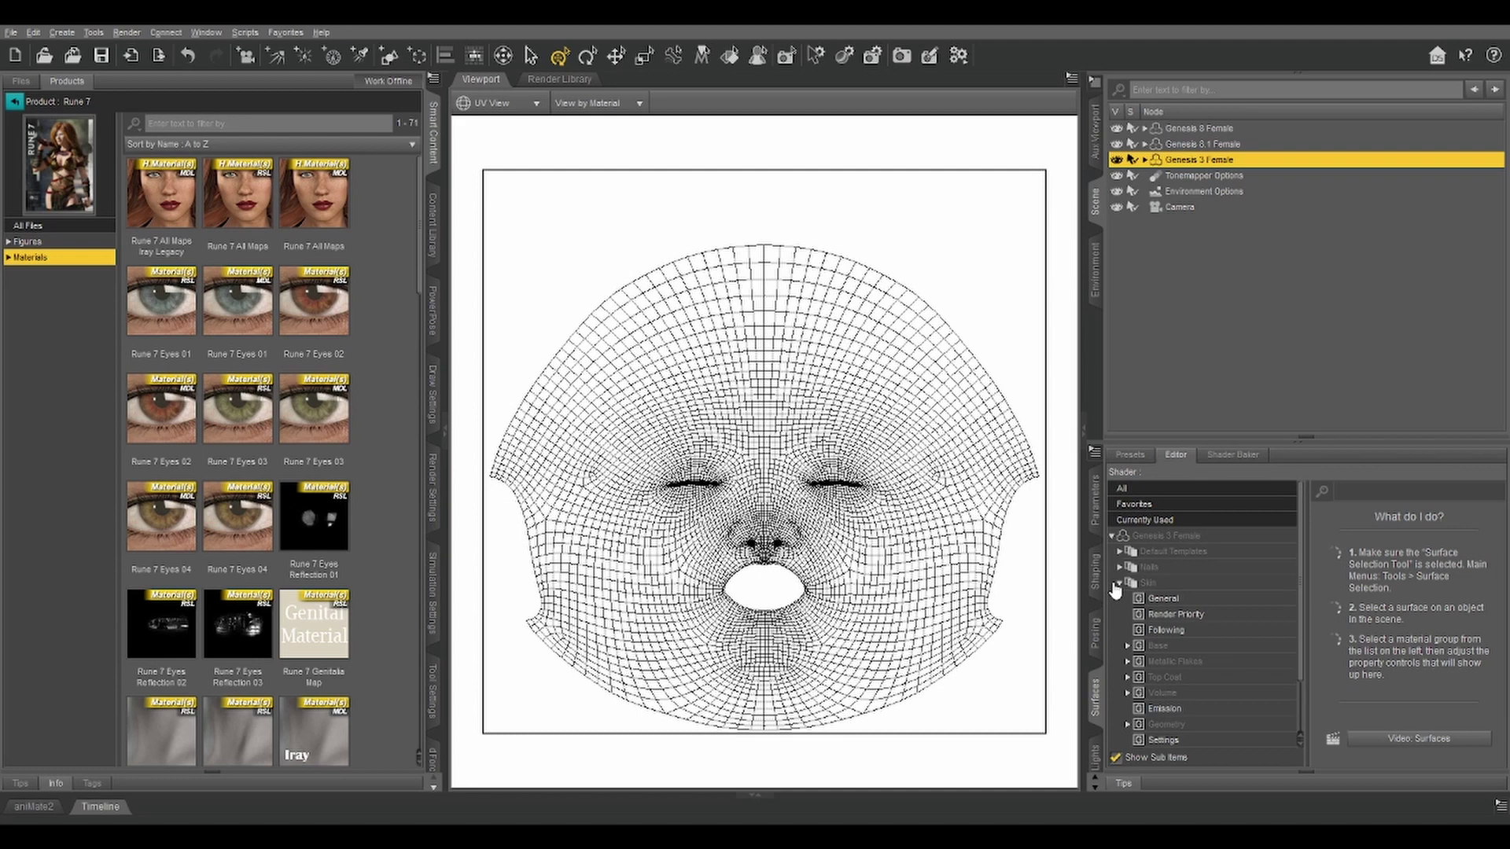
click(1120, 582)
click(1120, 615)
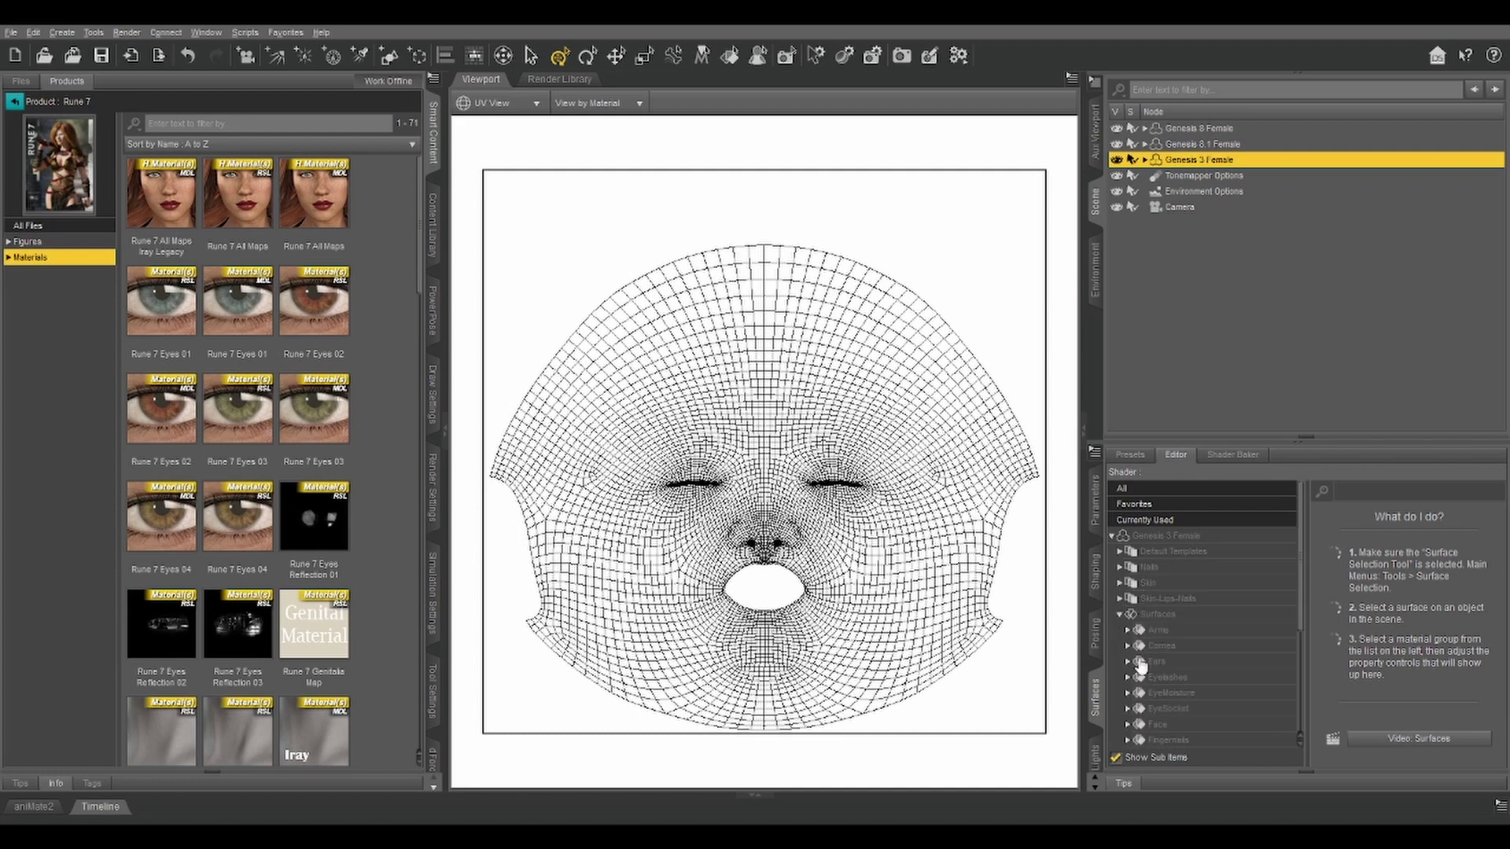
click(1151, 725)
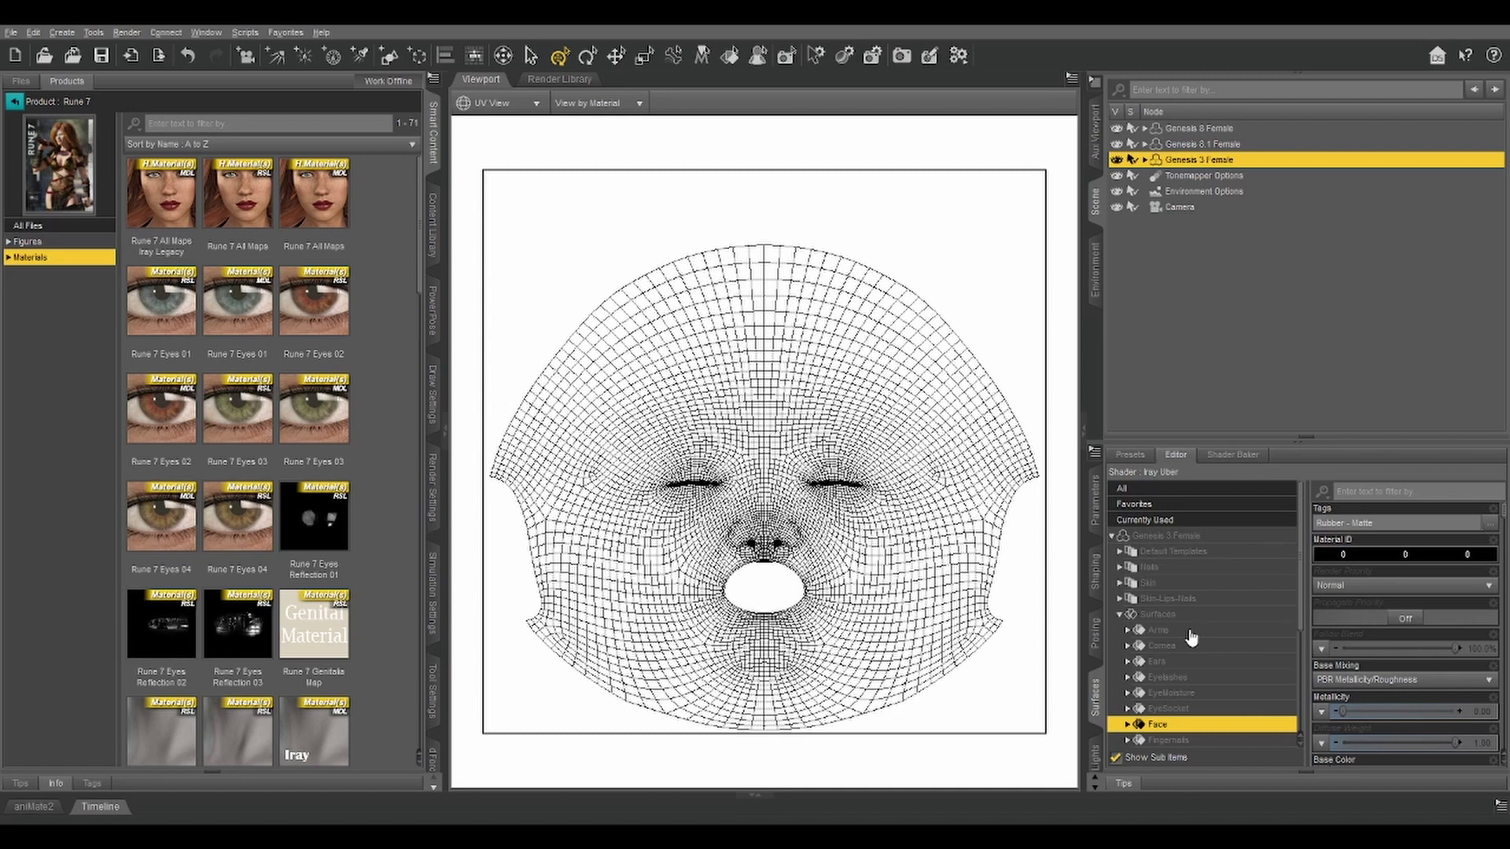
scroll(1352, 601, down, 4)
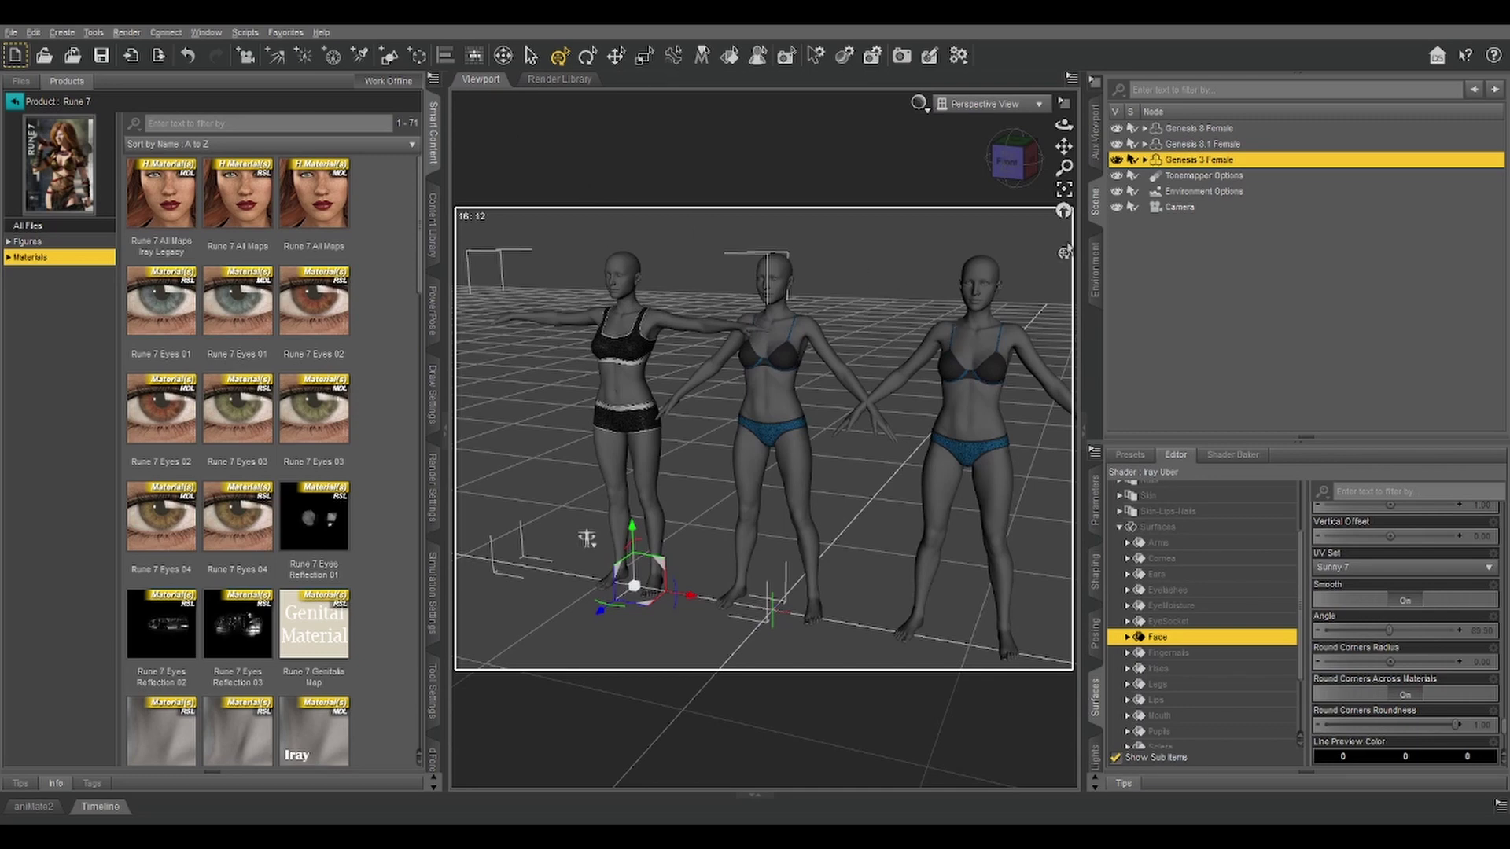
- Apply the MDL version of the Rune 7 All Maps material to Genesis 3 Female
click(321, 198)
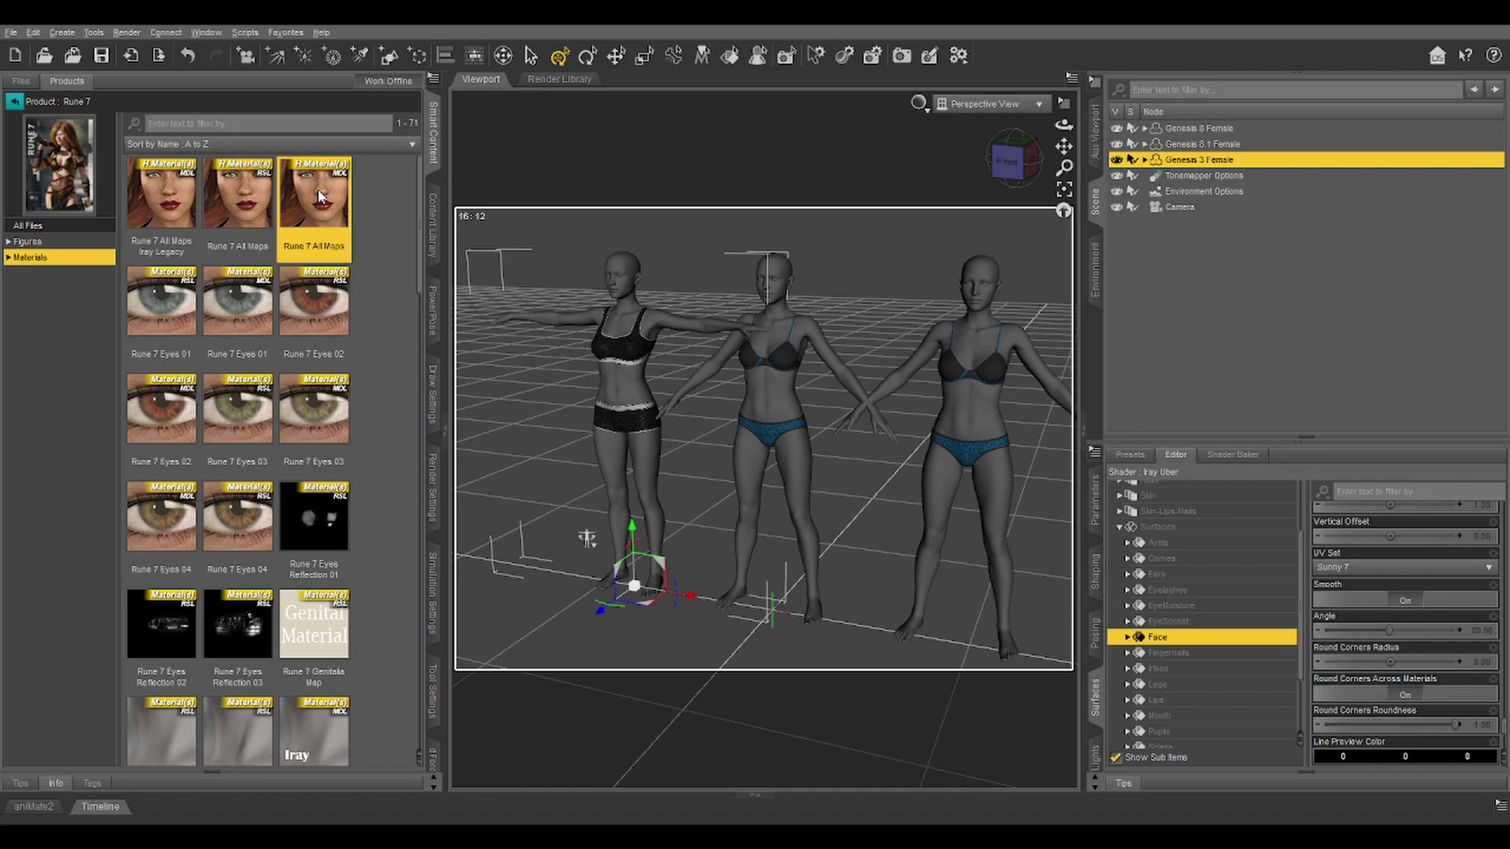
double_click(321, 197)
mouse_move(1064, 146)
mouse_down()
mouse_move(1190, 164)
mouse_move(1063, 161)
mouse_move(1063, 124)
mouse_move(1071, 256)
mouse_move(1076, 175)
mouse_move(1056, 141)
mouse_up()
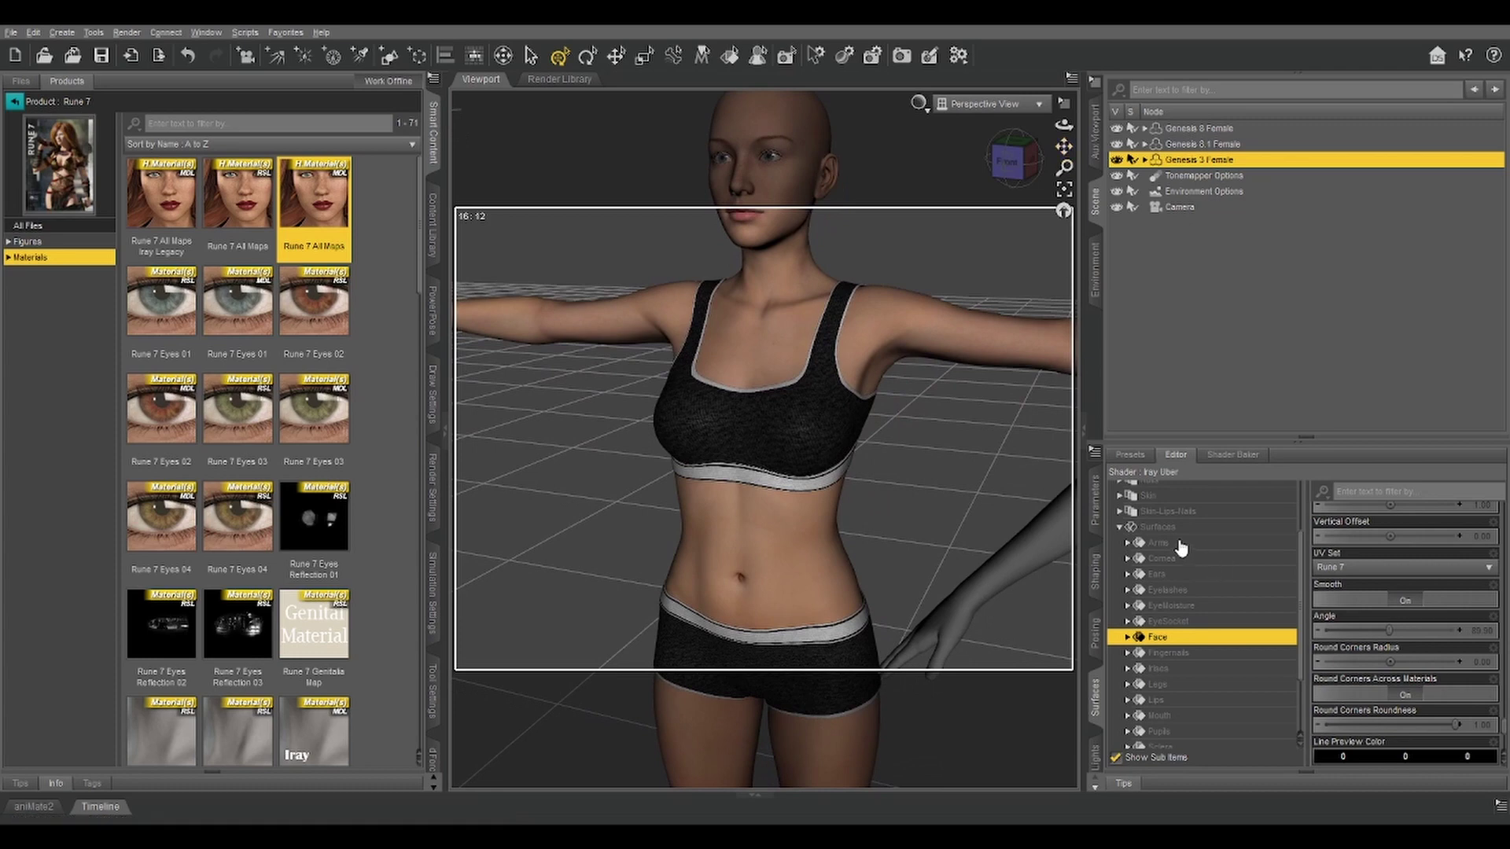
- Set the UV set of all Genesis 3 Female surfaces to Base Female
click(1159, 528)
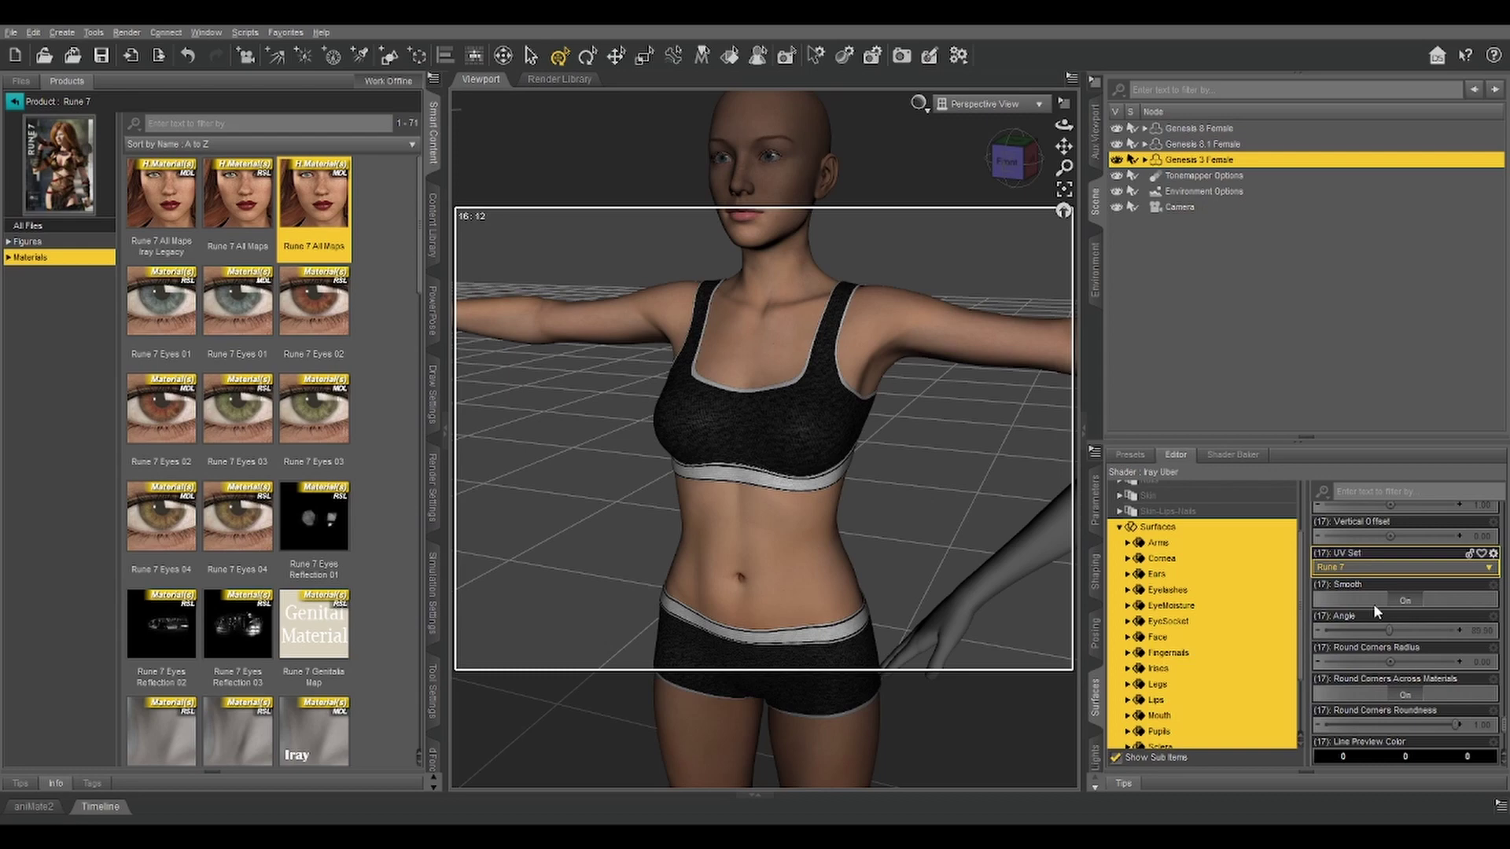
click(1373, 577)
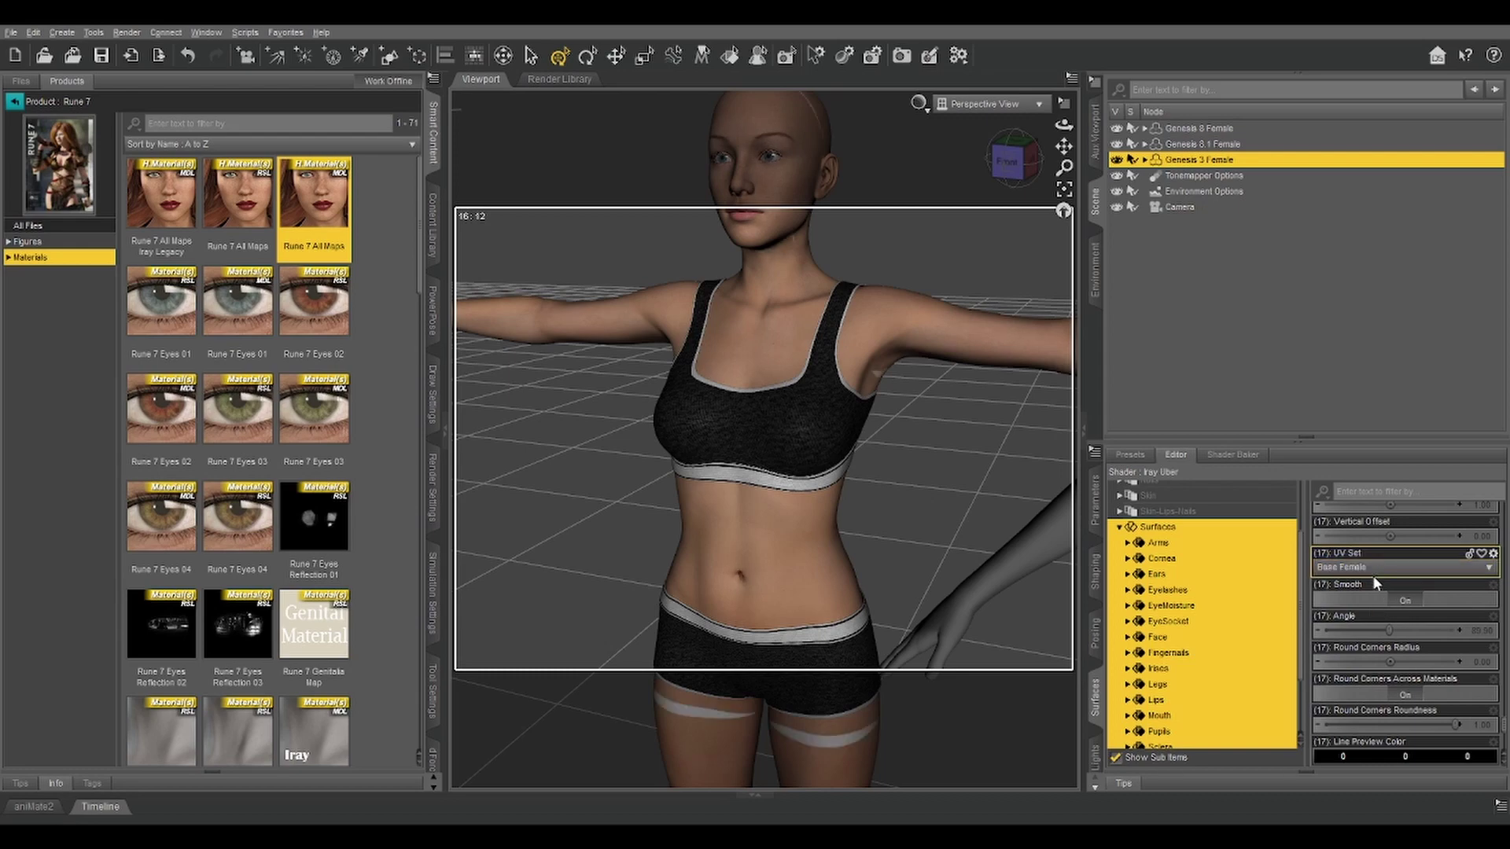
drag(1064, 146, 1041, 183)
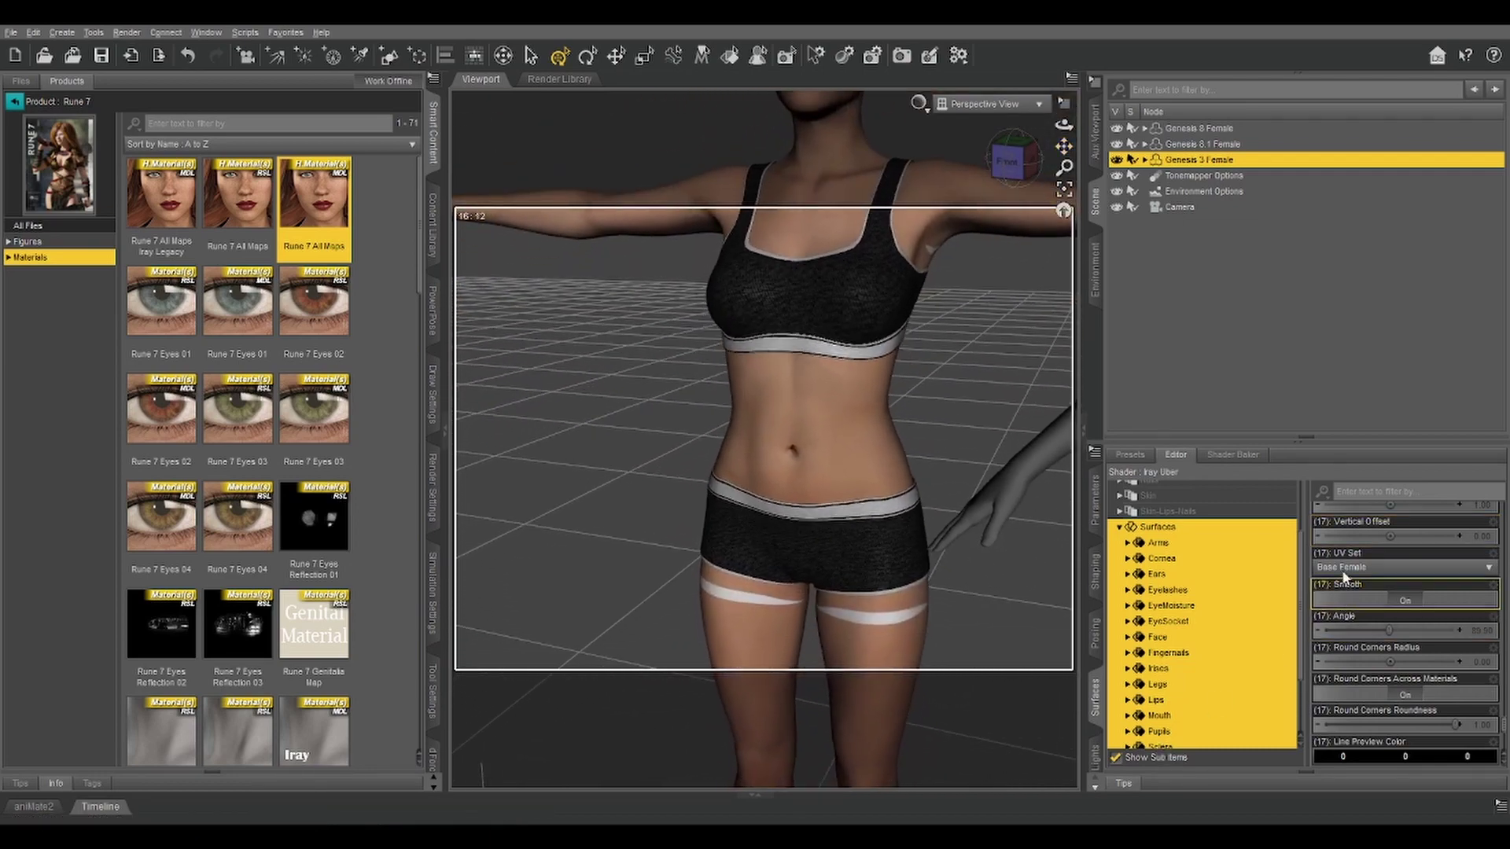
- Try the Victoria 7 and Monique 7 UV sets on all Genesis 3 Female surfaces
click(1470, 560)
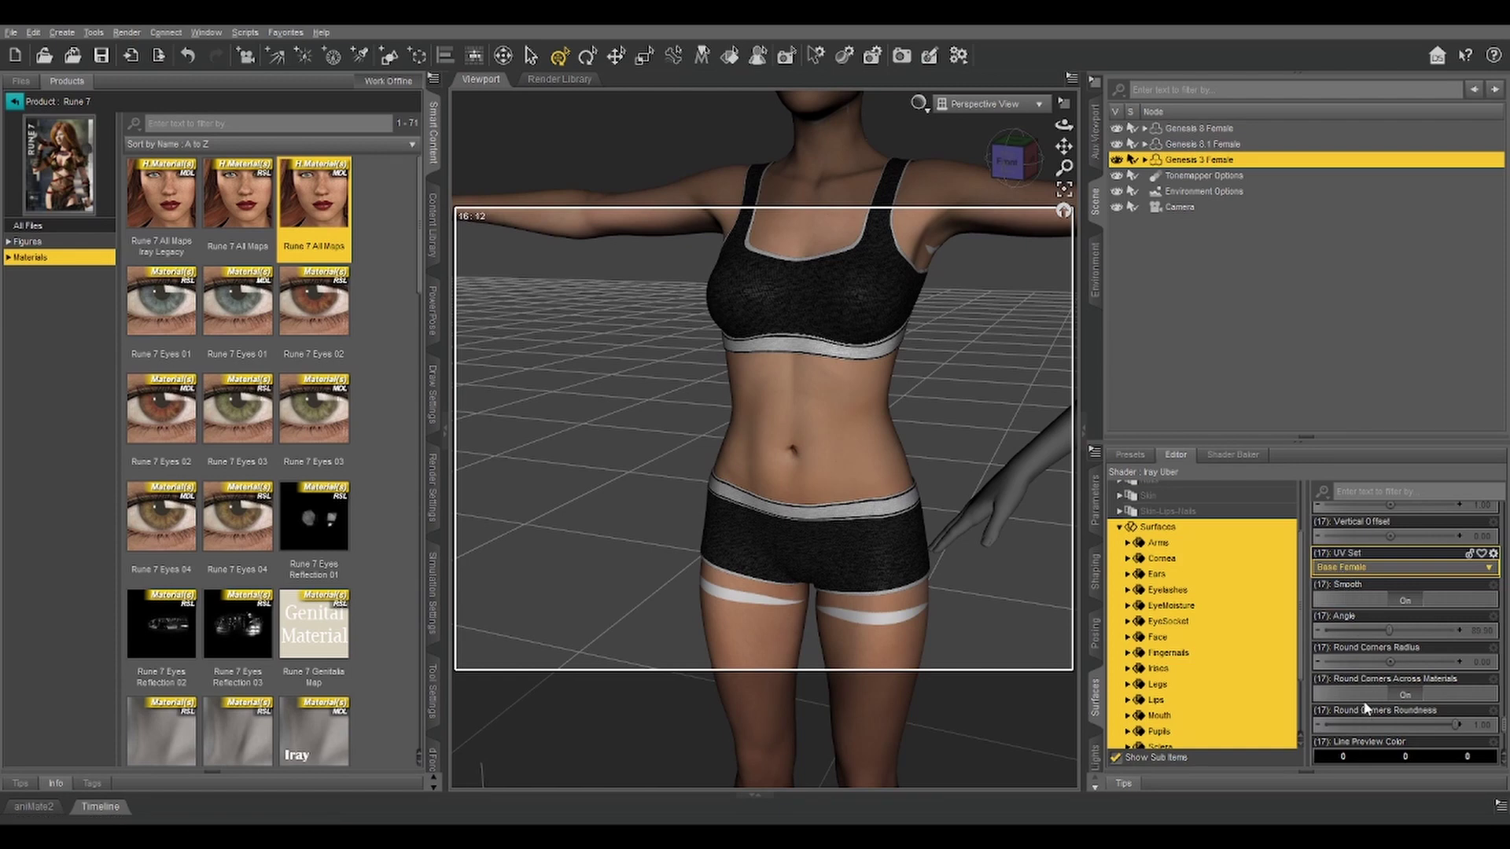
click(1363, 629)
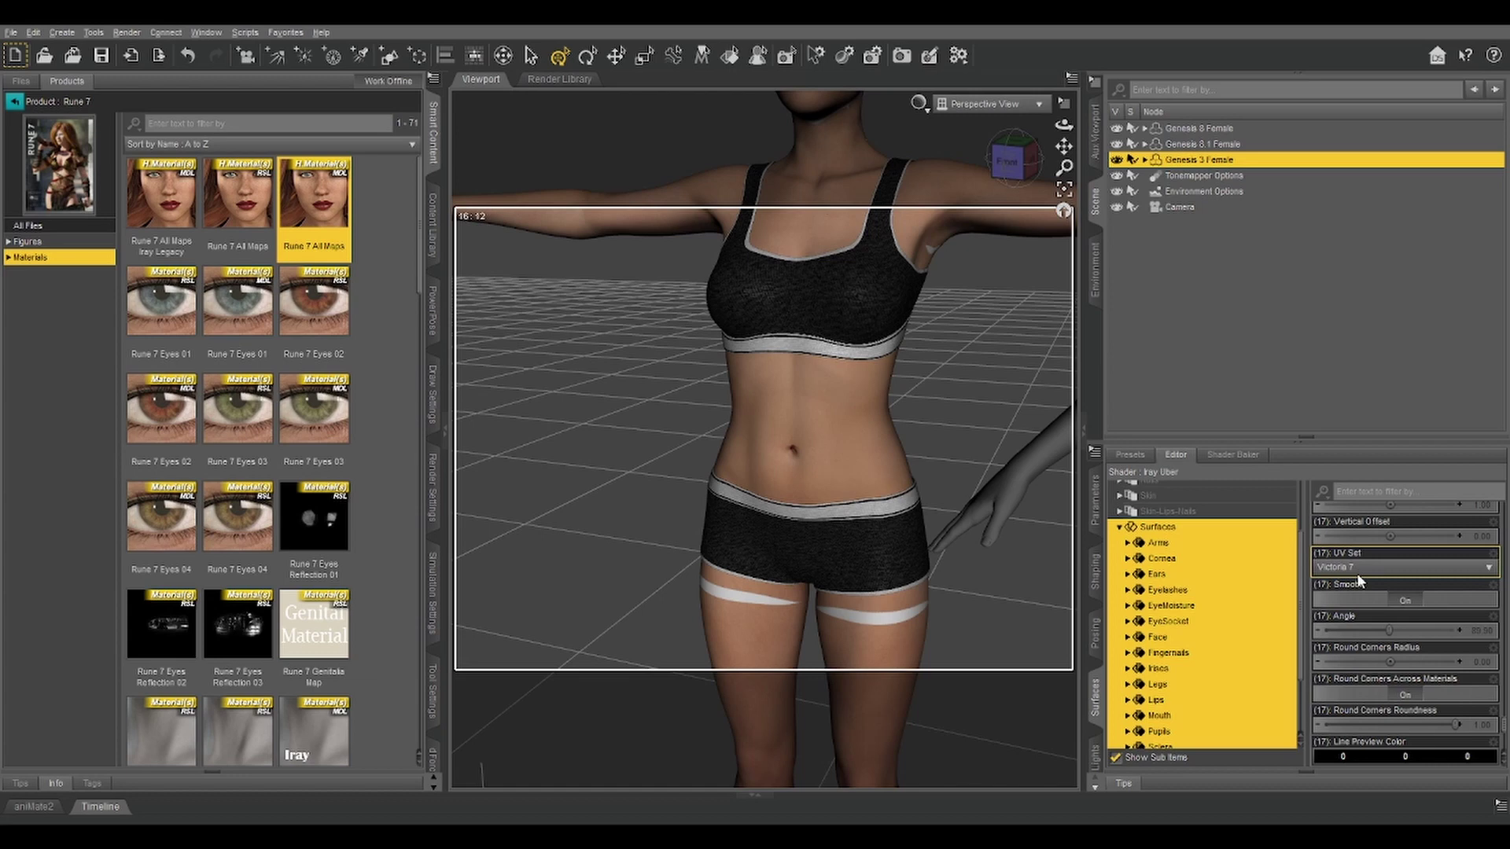
click(1386, 736)
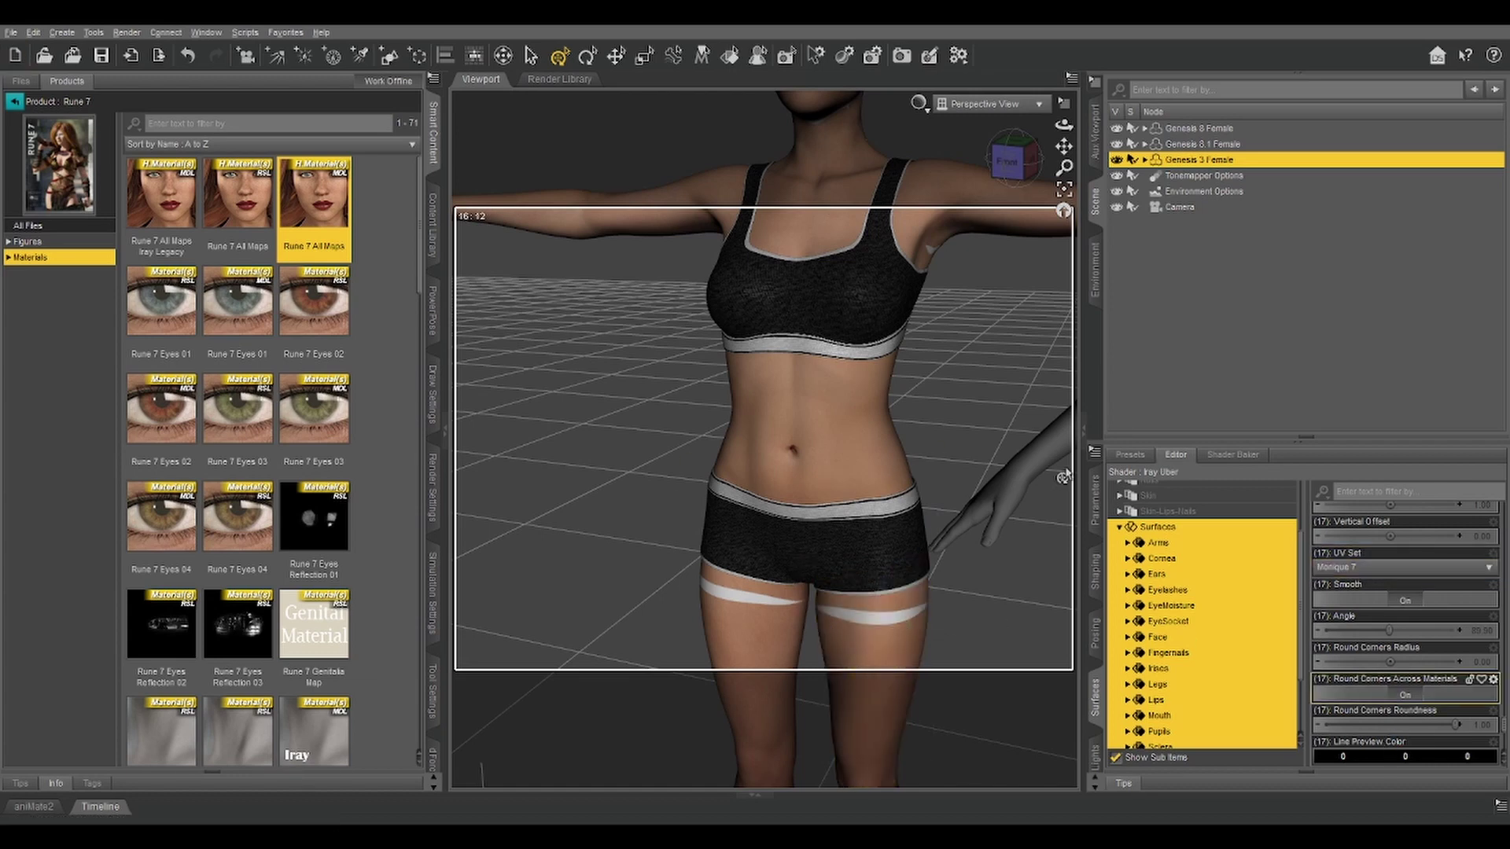
mouse_move(1063, 146)
mouse_down()
mouse_move(1063, 126)
mouse_move(1063, 167)
mouse_up()
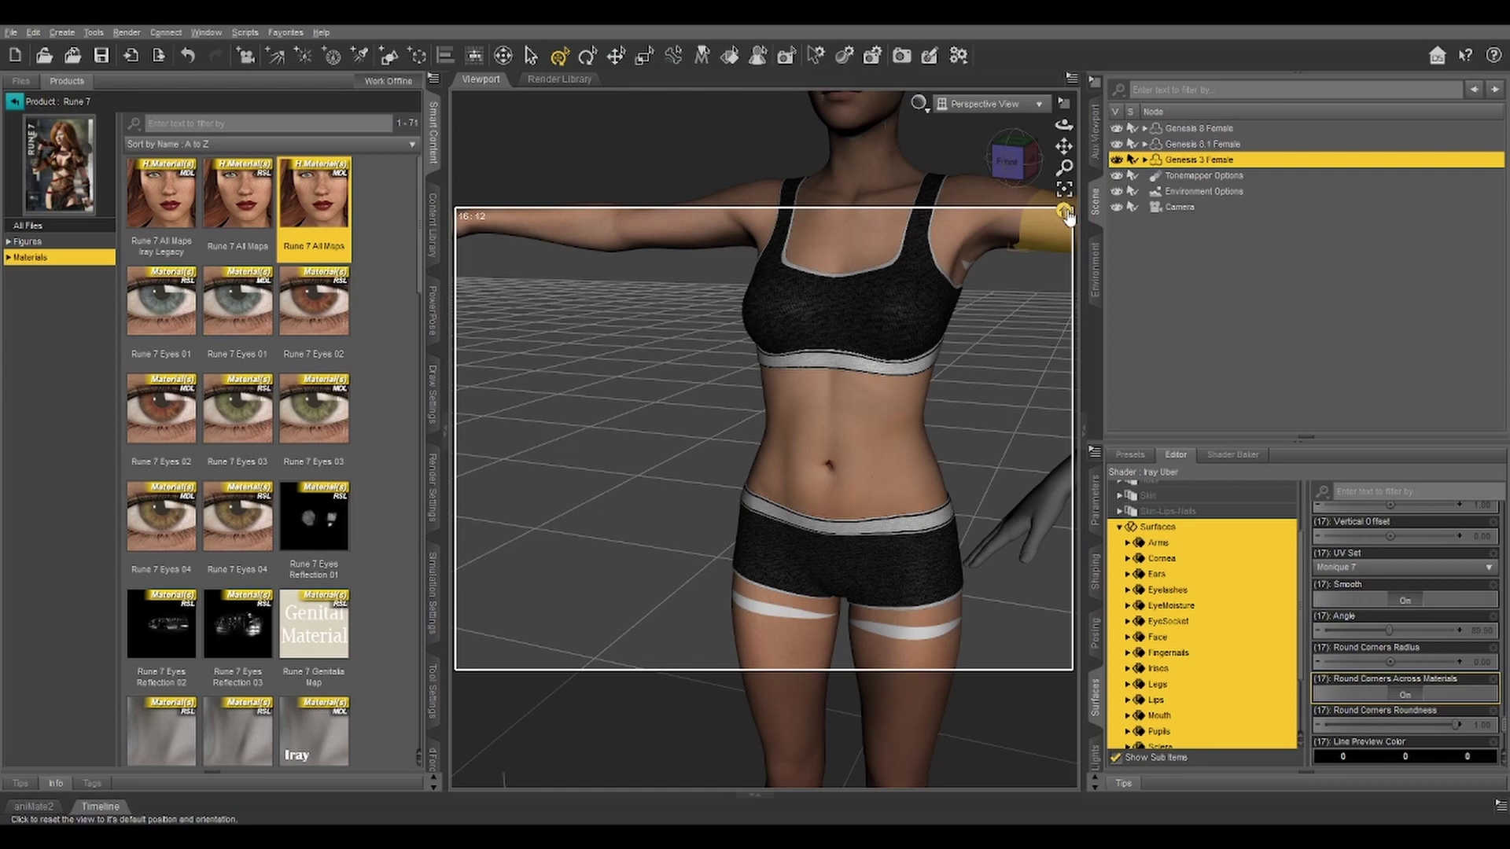
- Apply the MDL version of the Rune 7 All Maps material to Genesis 8 Female
click(1155, 129)
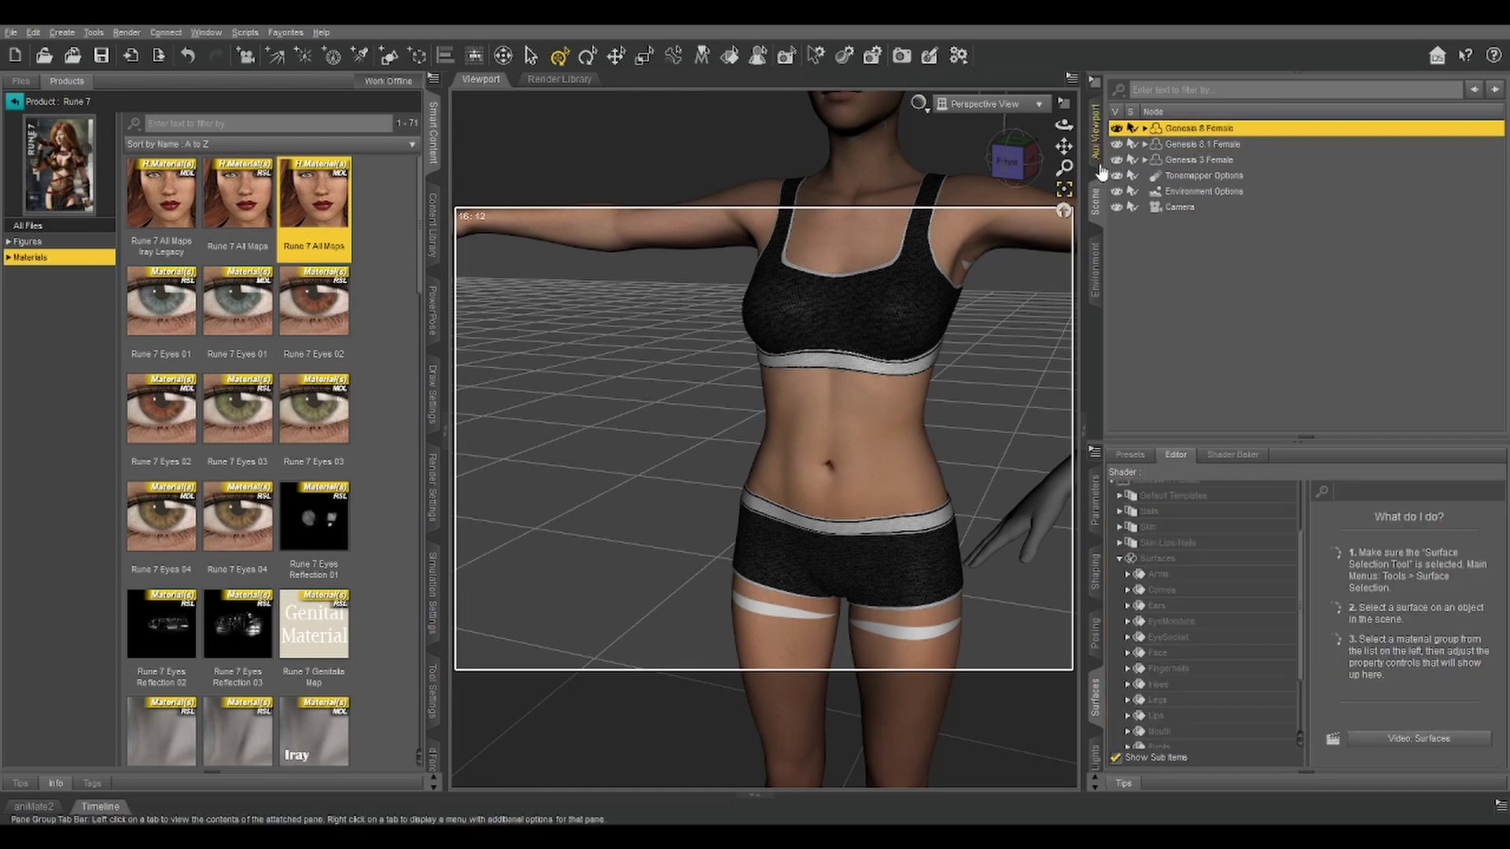
drag(1063, 147, 1066, 206)
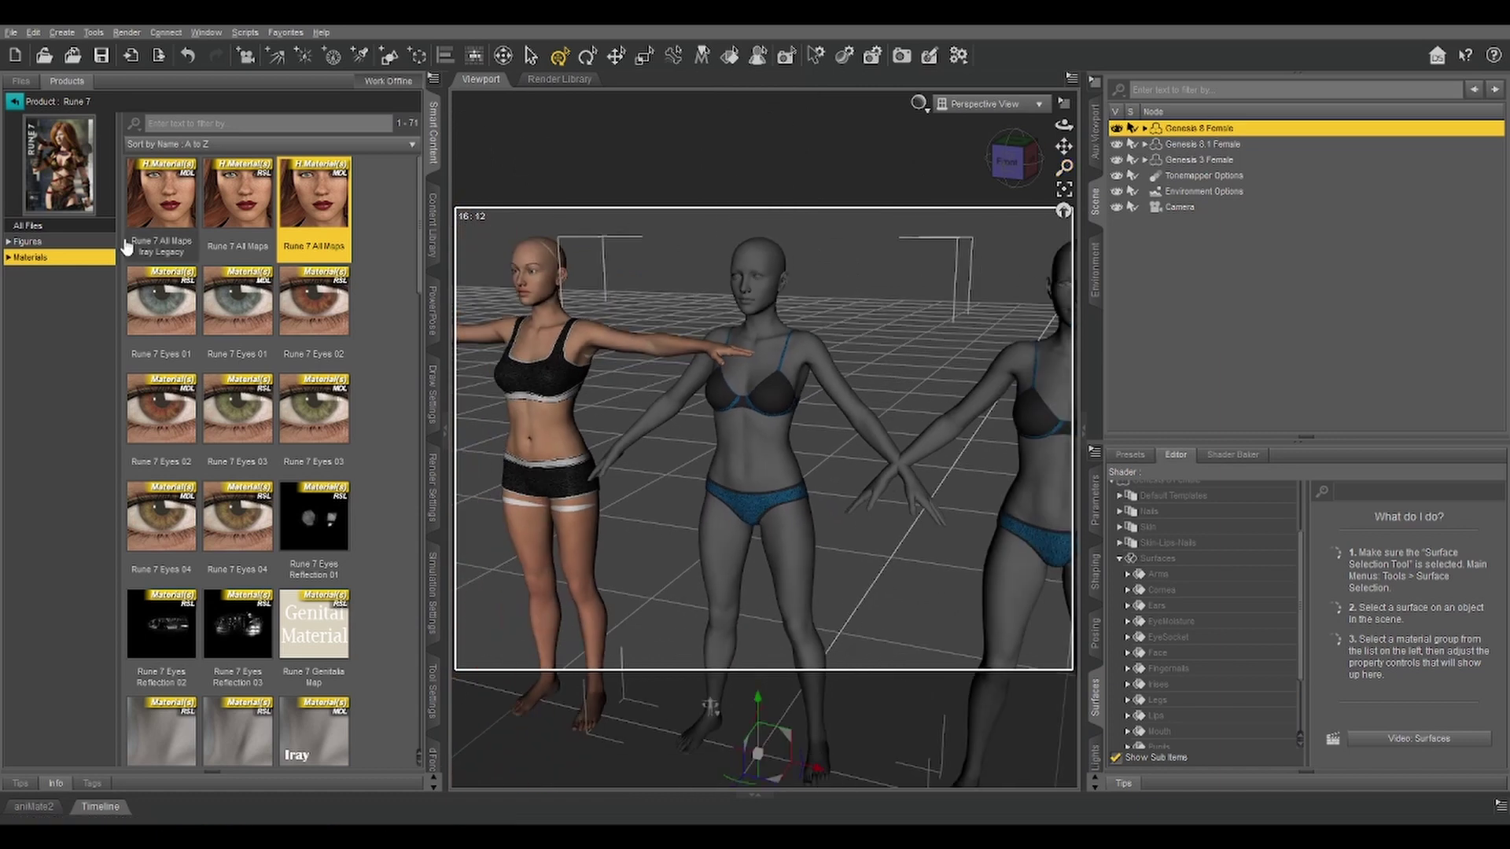
double_click(324, 192)
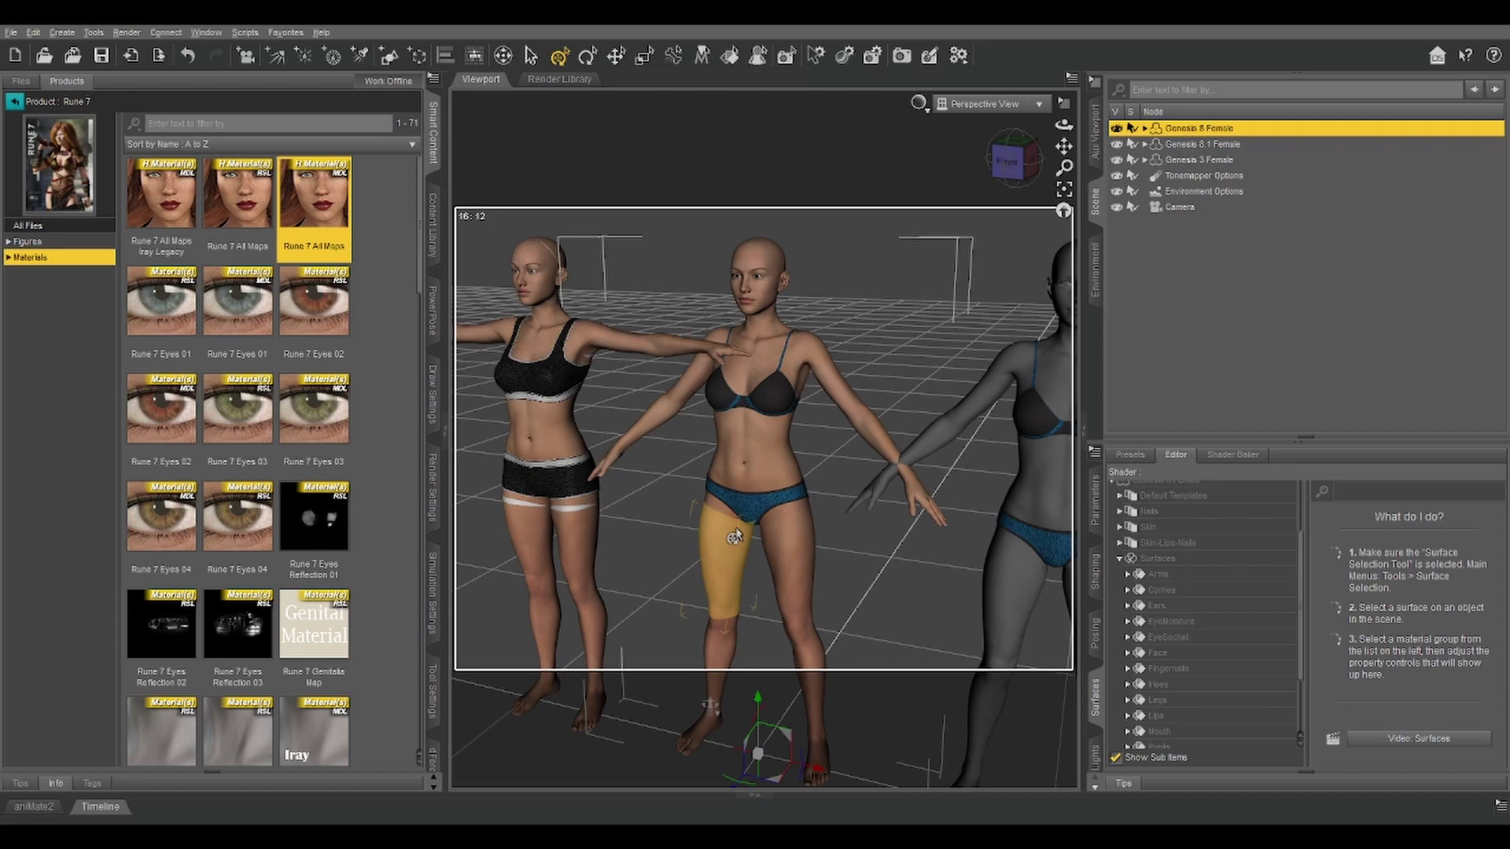
- Switch the UV set of all Genesis 8 Female surfaces to Base Female and back to Rune 7
click(1156, 559)
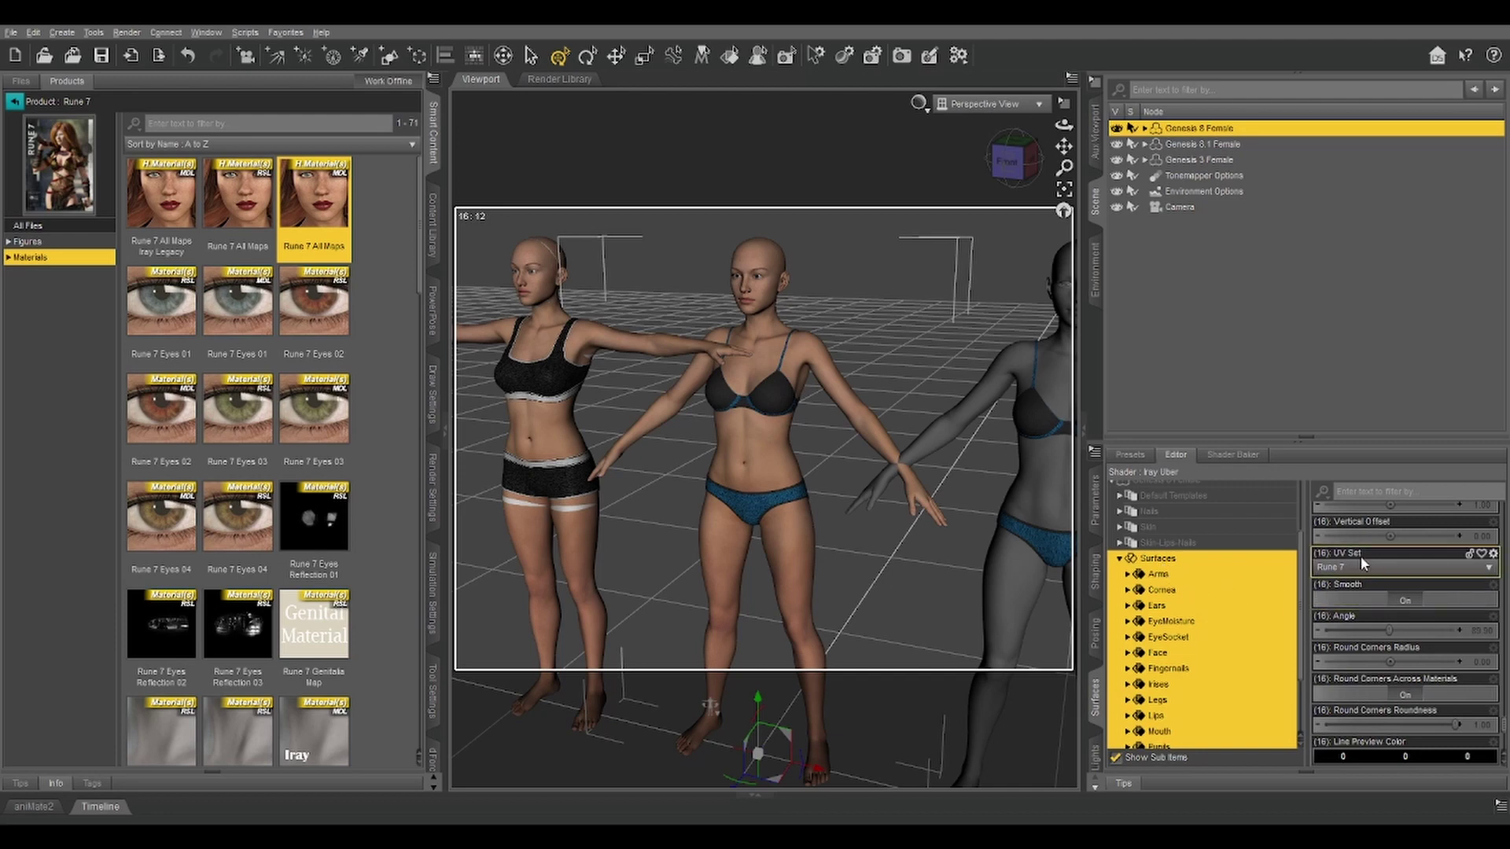
scroll(1358, 582, up, 1)
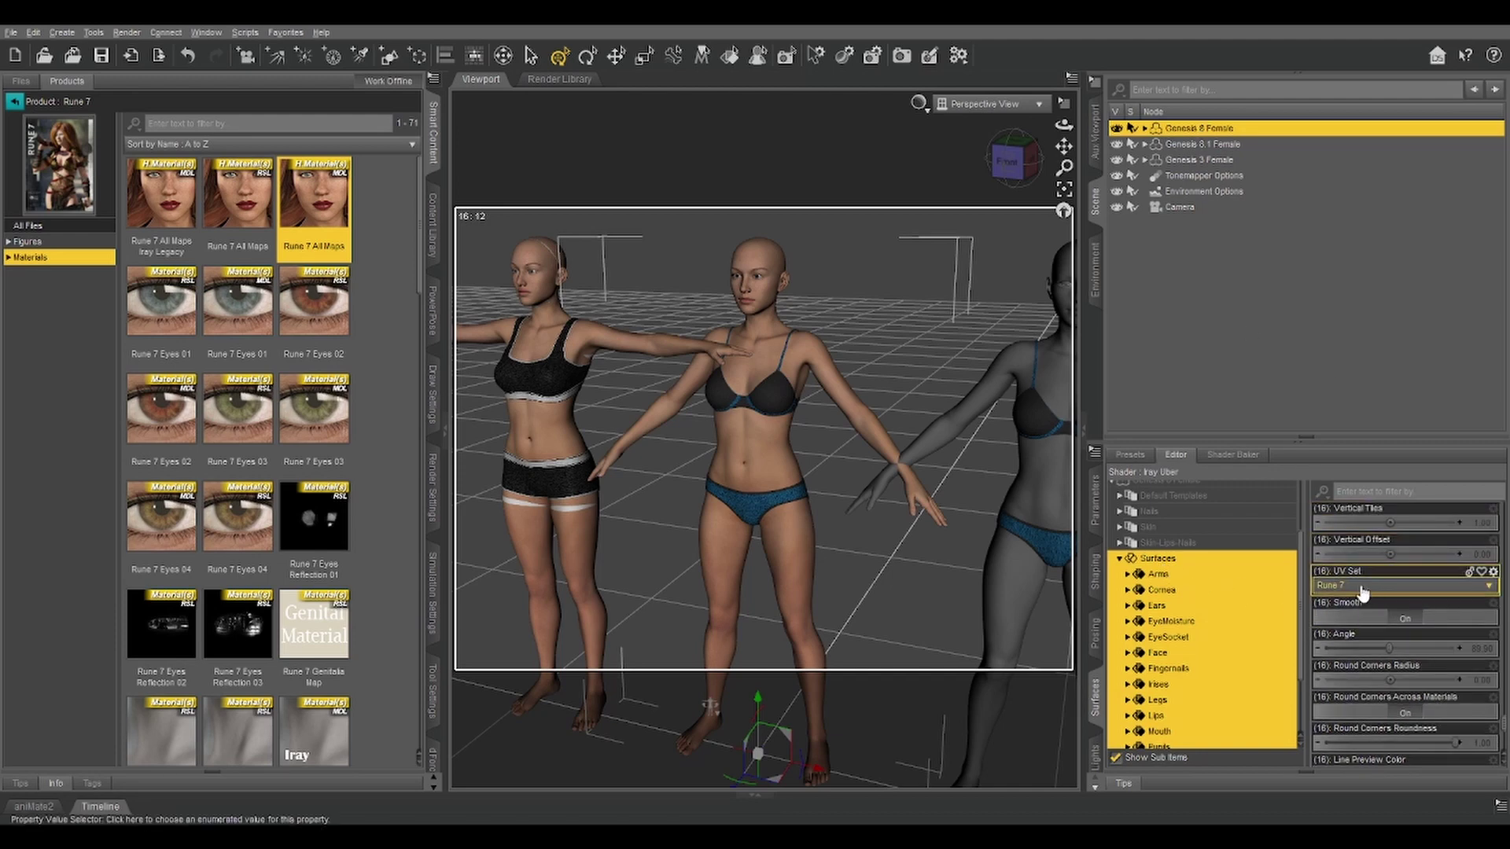
click(1338, 210)
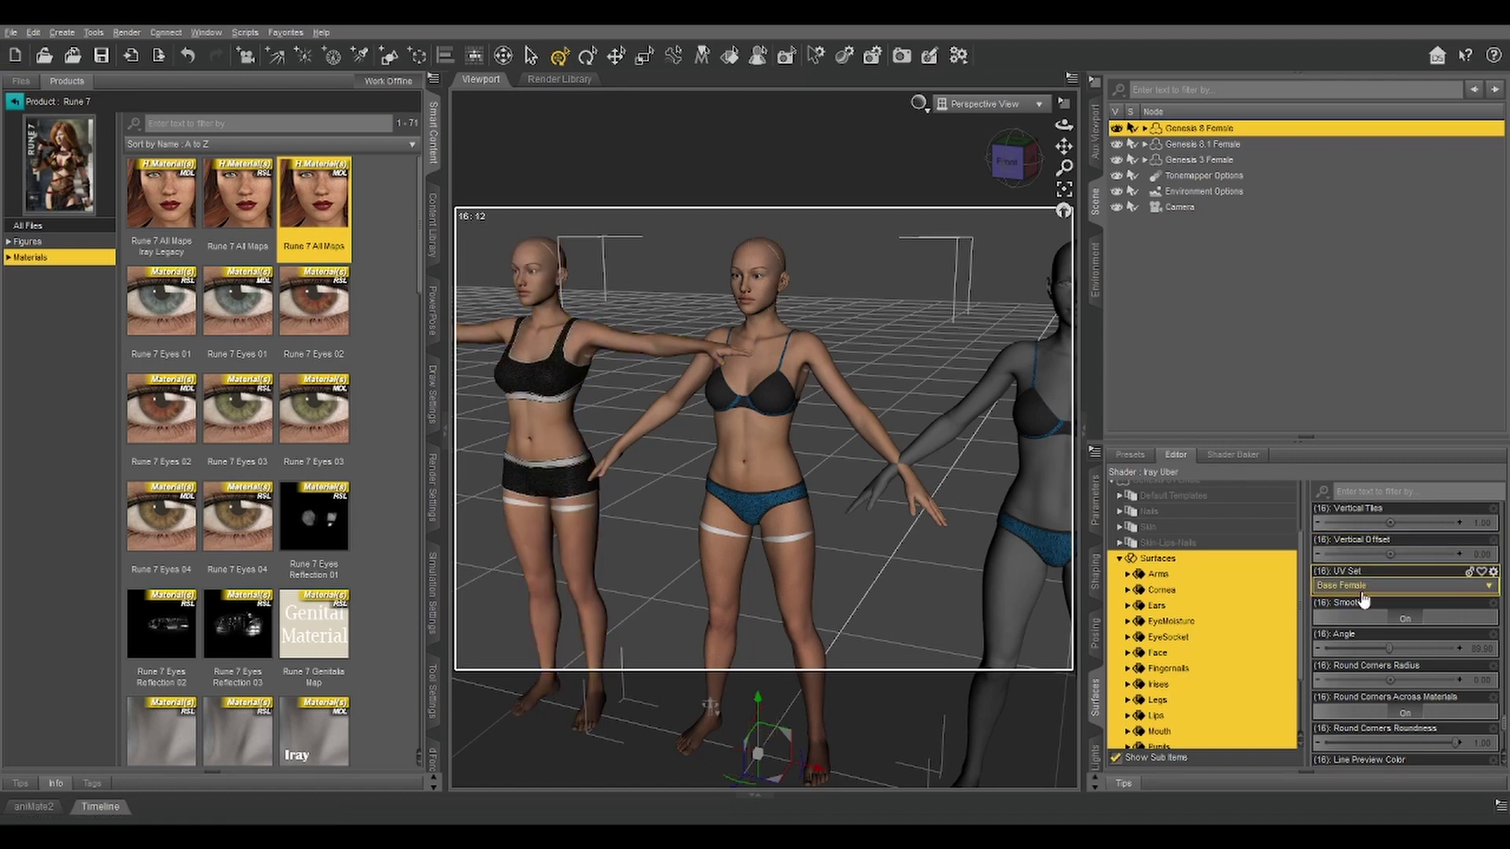
click(1352, 329)
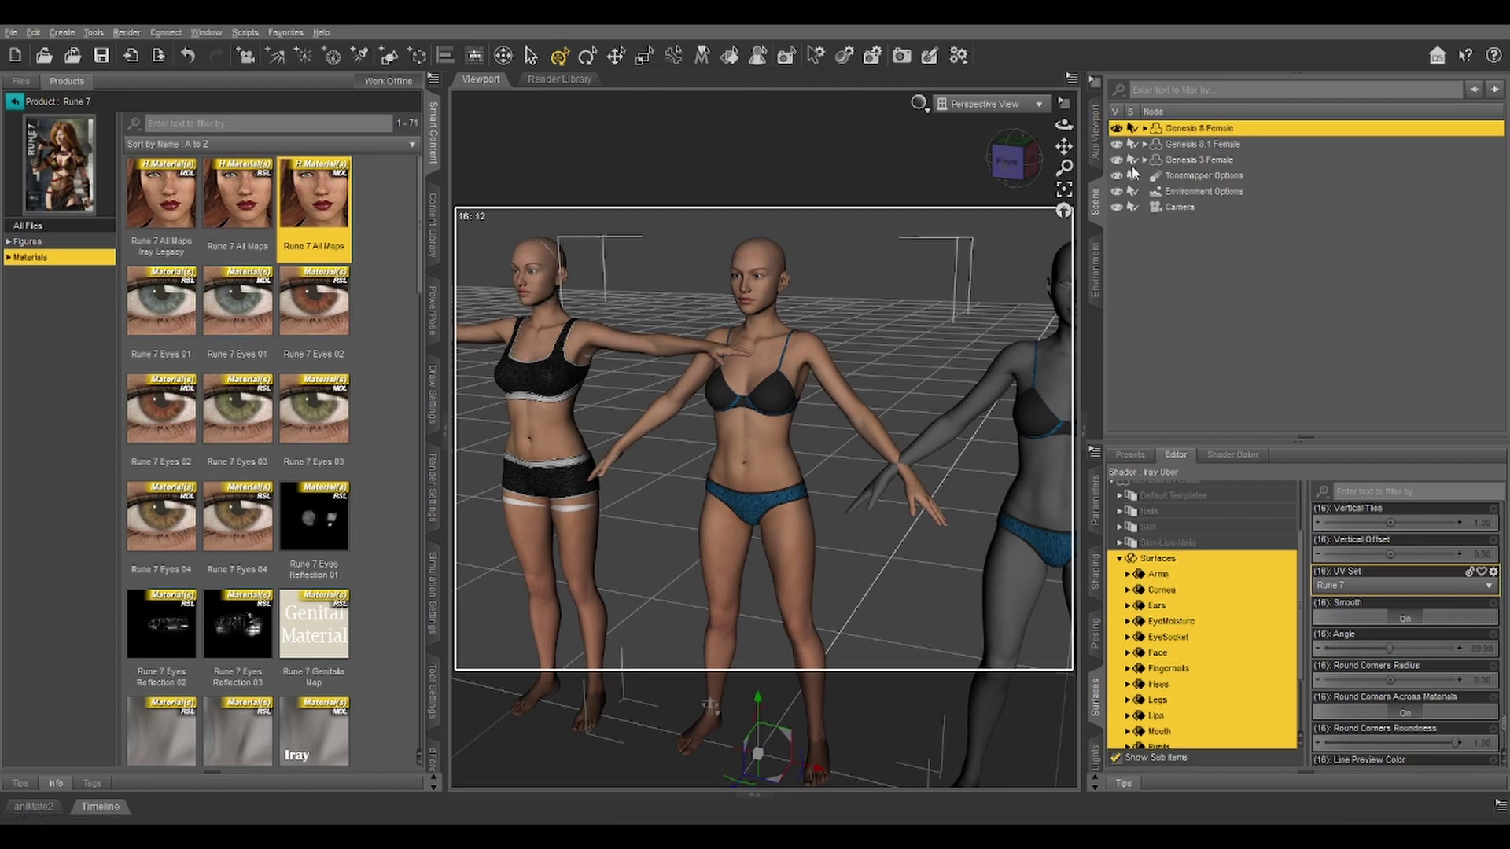
- Apply the MDL version of the Rune 7 All Maps material to Genesis 8.1 Female
click(1177, 145)
drag(1064, 146, 1116, 146)
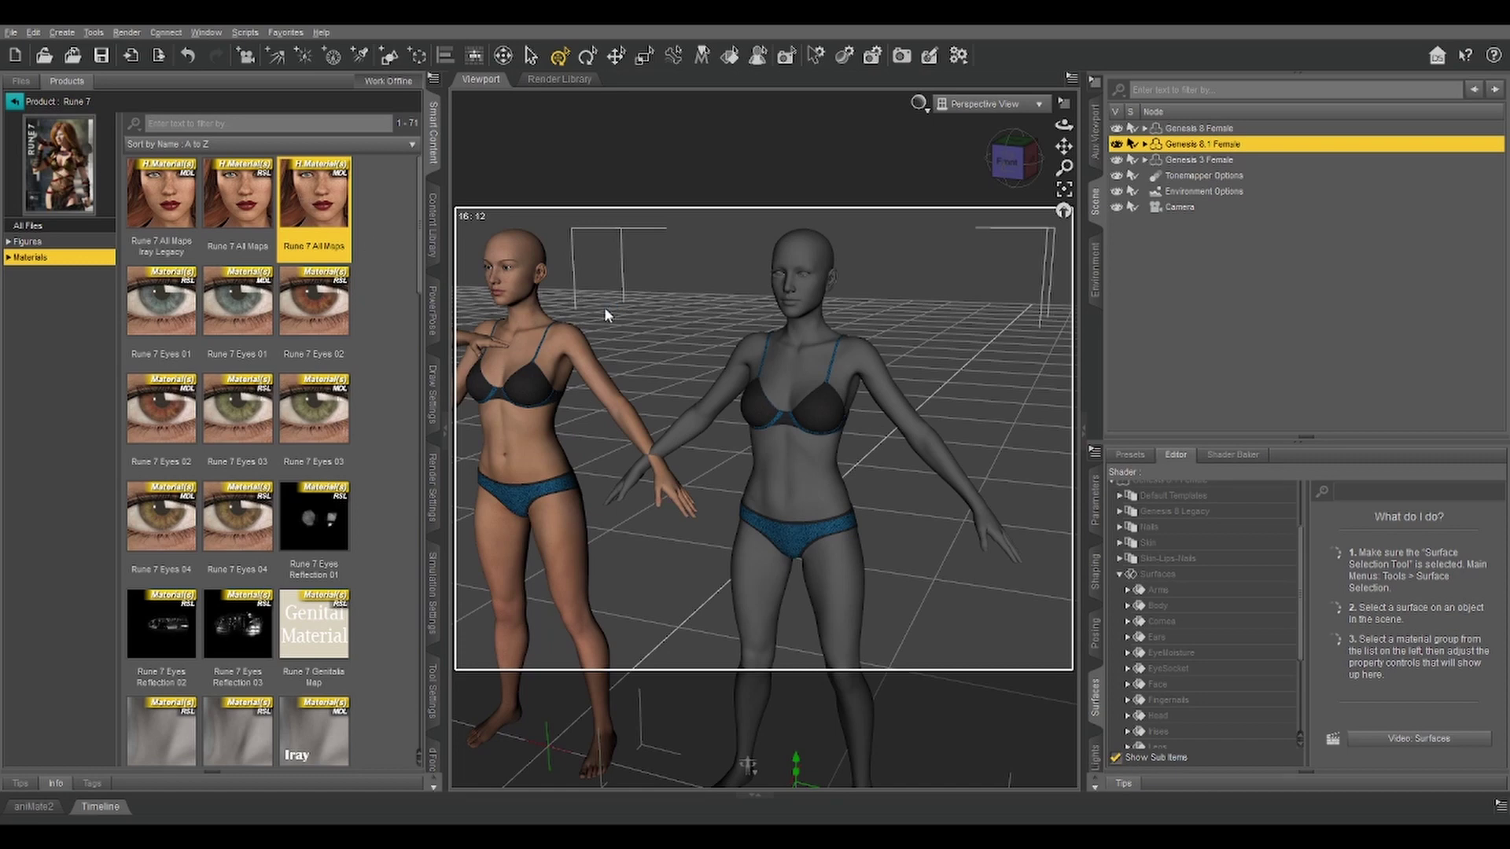
drag(1064, 146, 1433, 162)
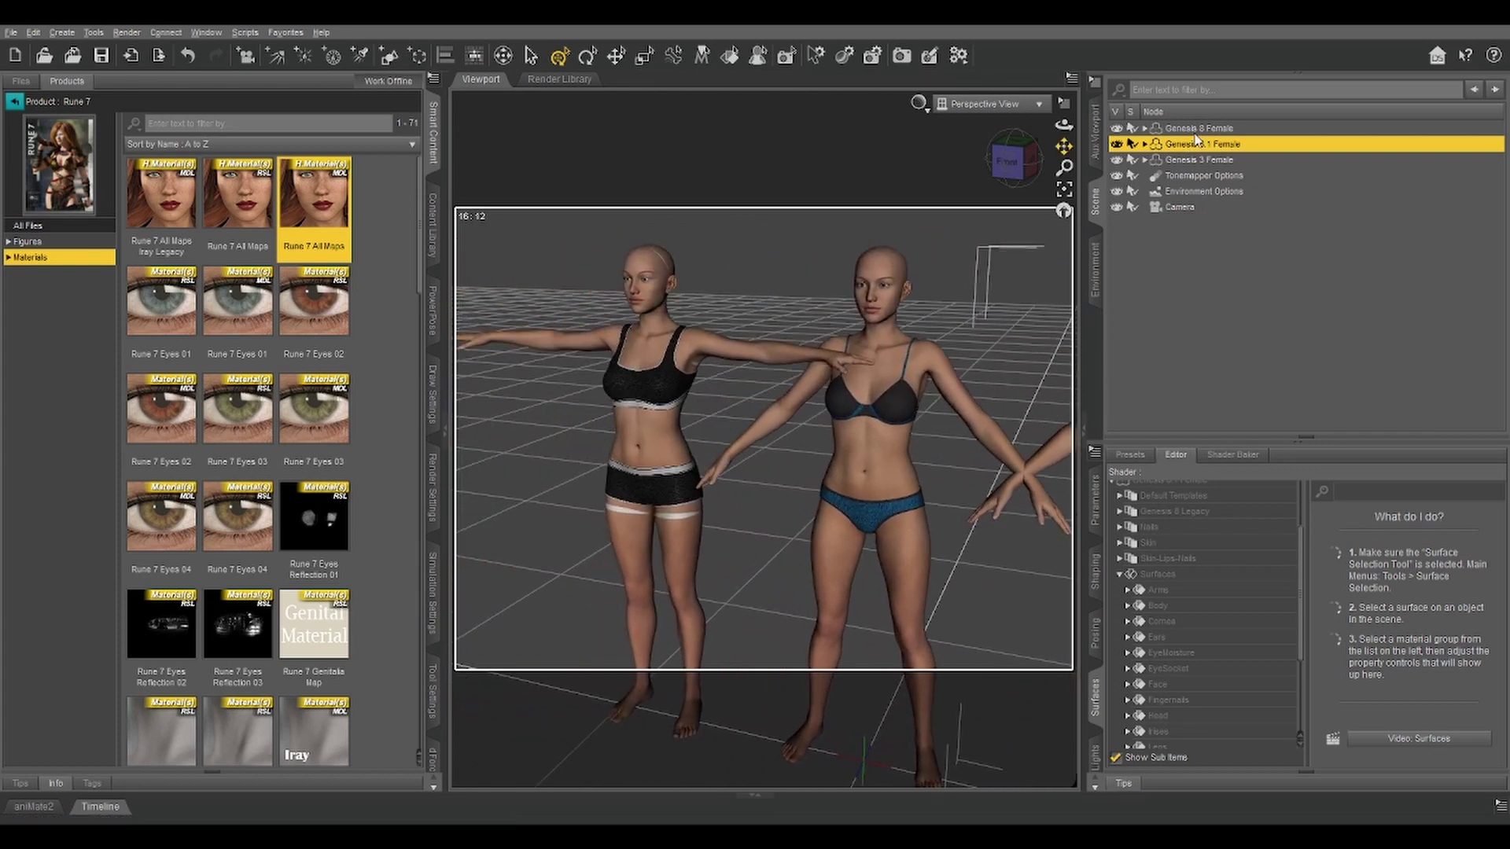
- Set the UV set of all Genesis 3 Female surfaces to Rune 7
click(1193, 160)
click(1144, 527)
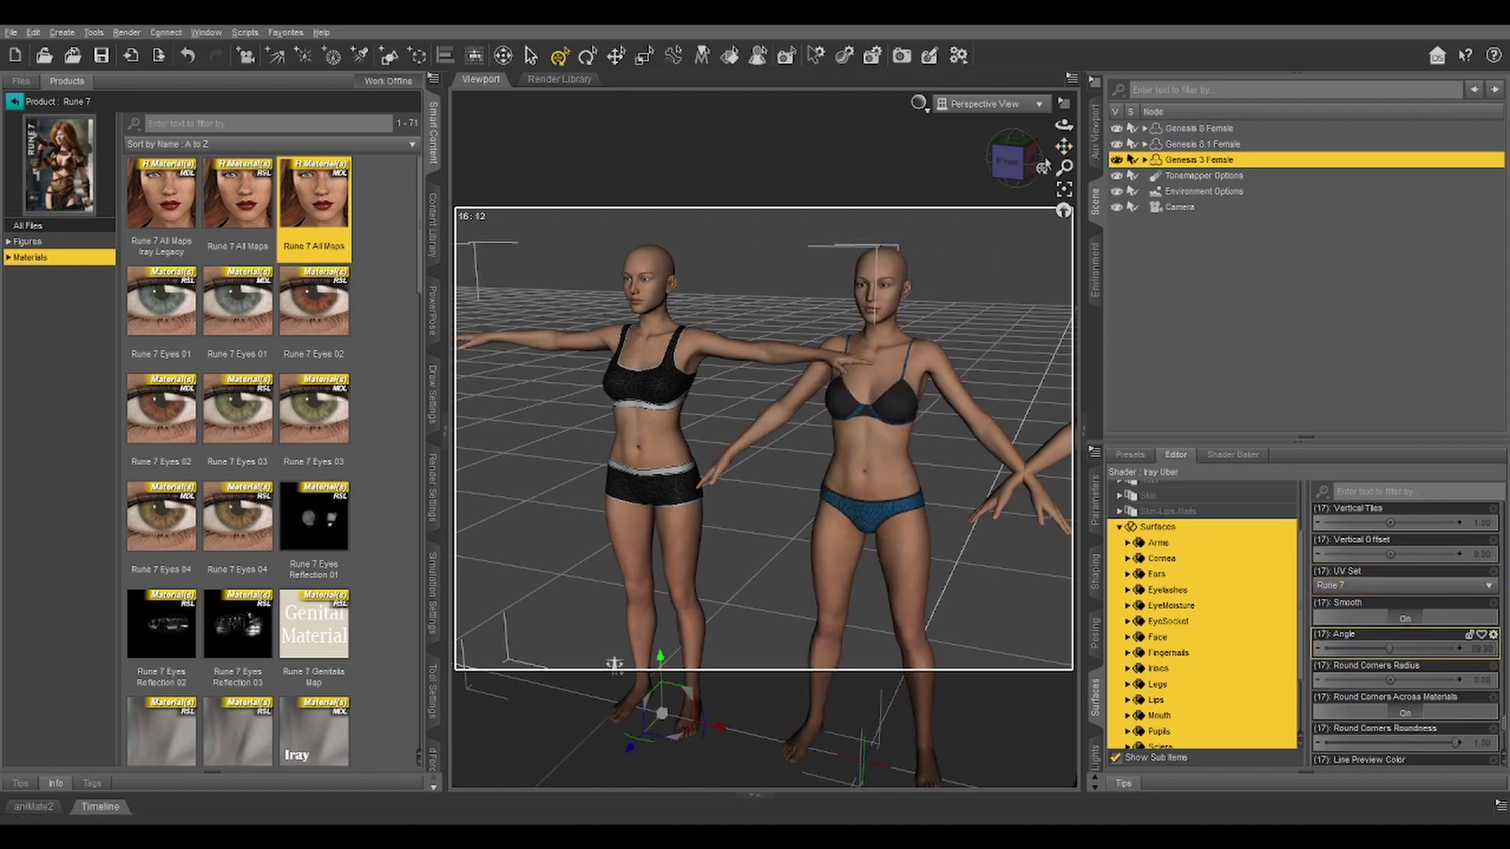
- Switch the UV set of all Genesis 8.1 Female surfaces to Base 8.1 Female and back to Rune 7
drag(1065, 147, 833, 170)
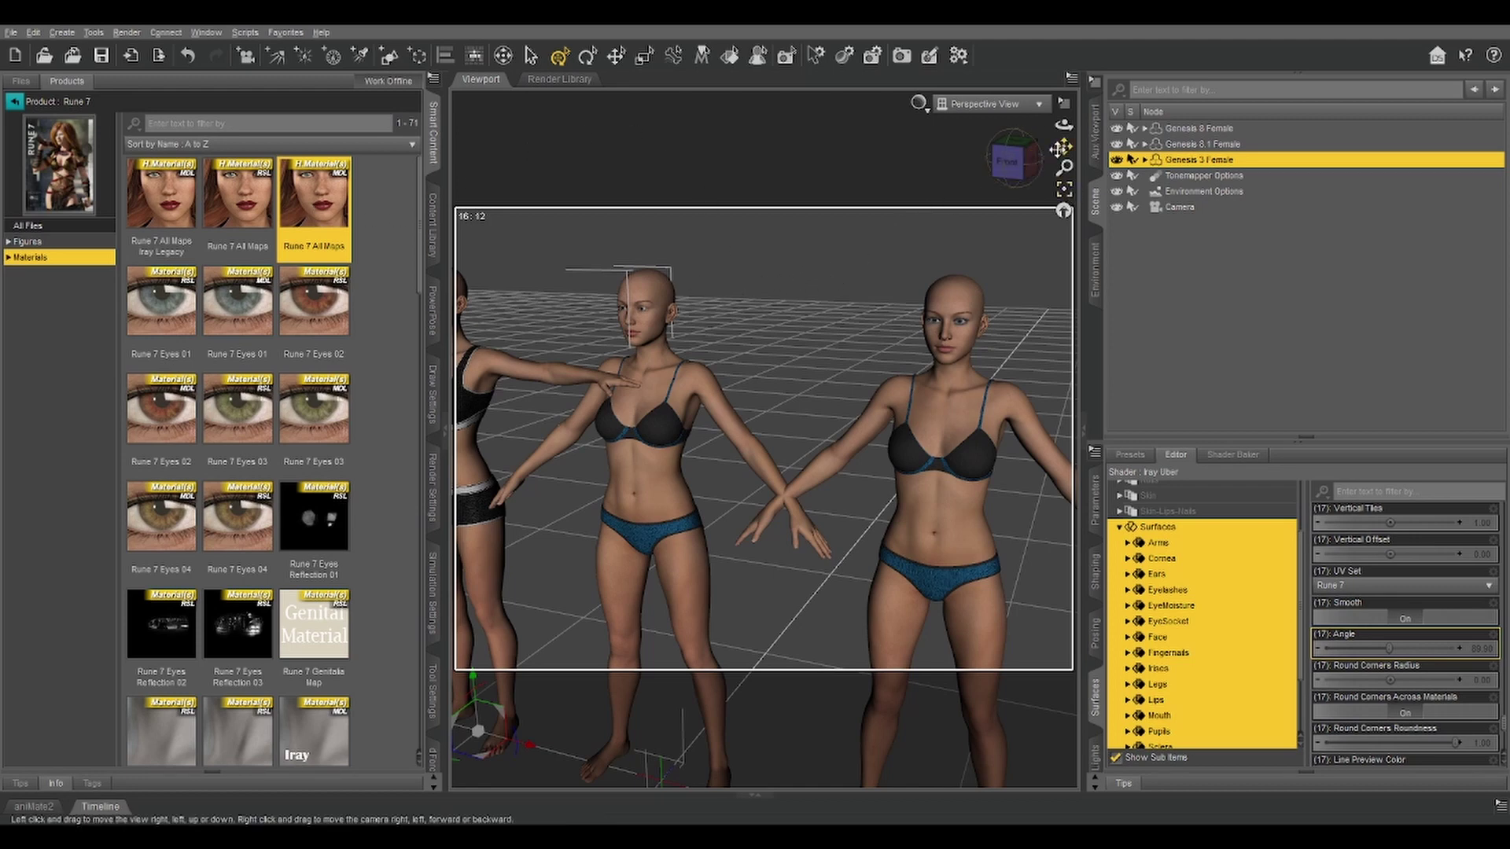
drag(1059, 148, 922, 108)
drag(1125, 146, 1141, 146)
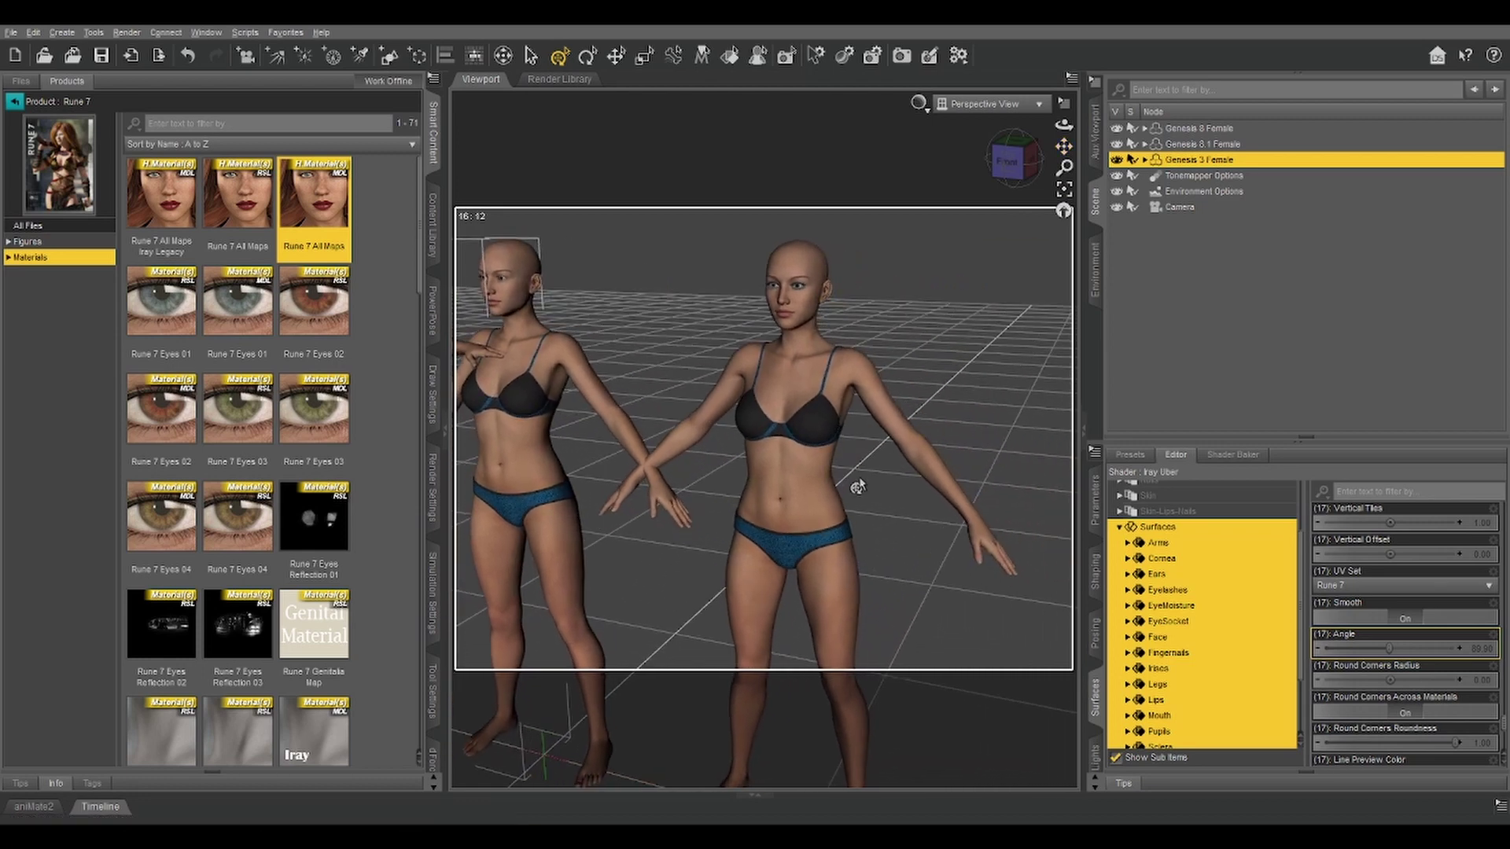
click(1218, 145)
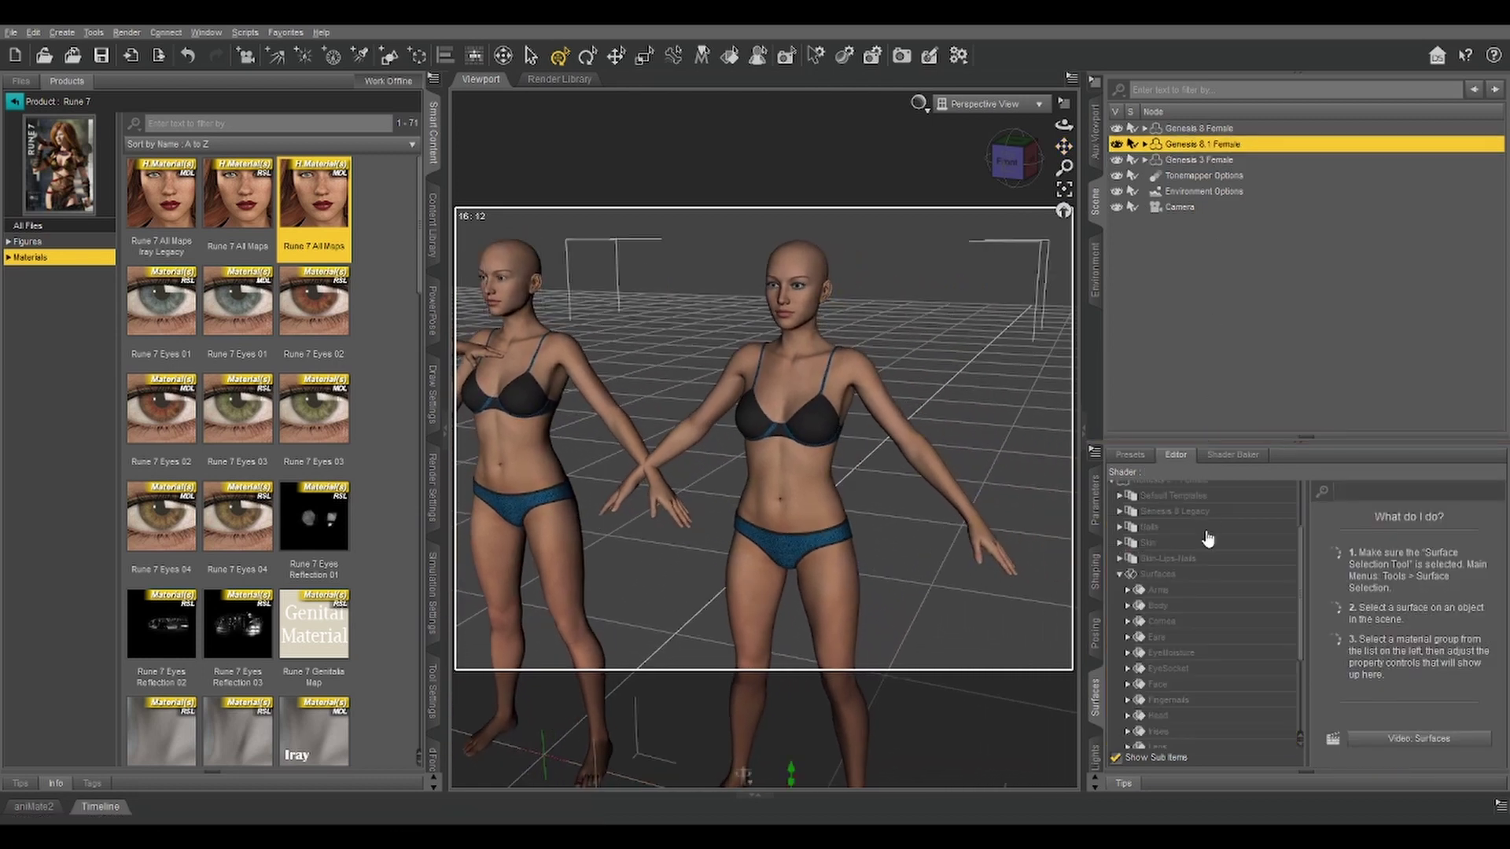
click(1171, 580)
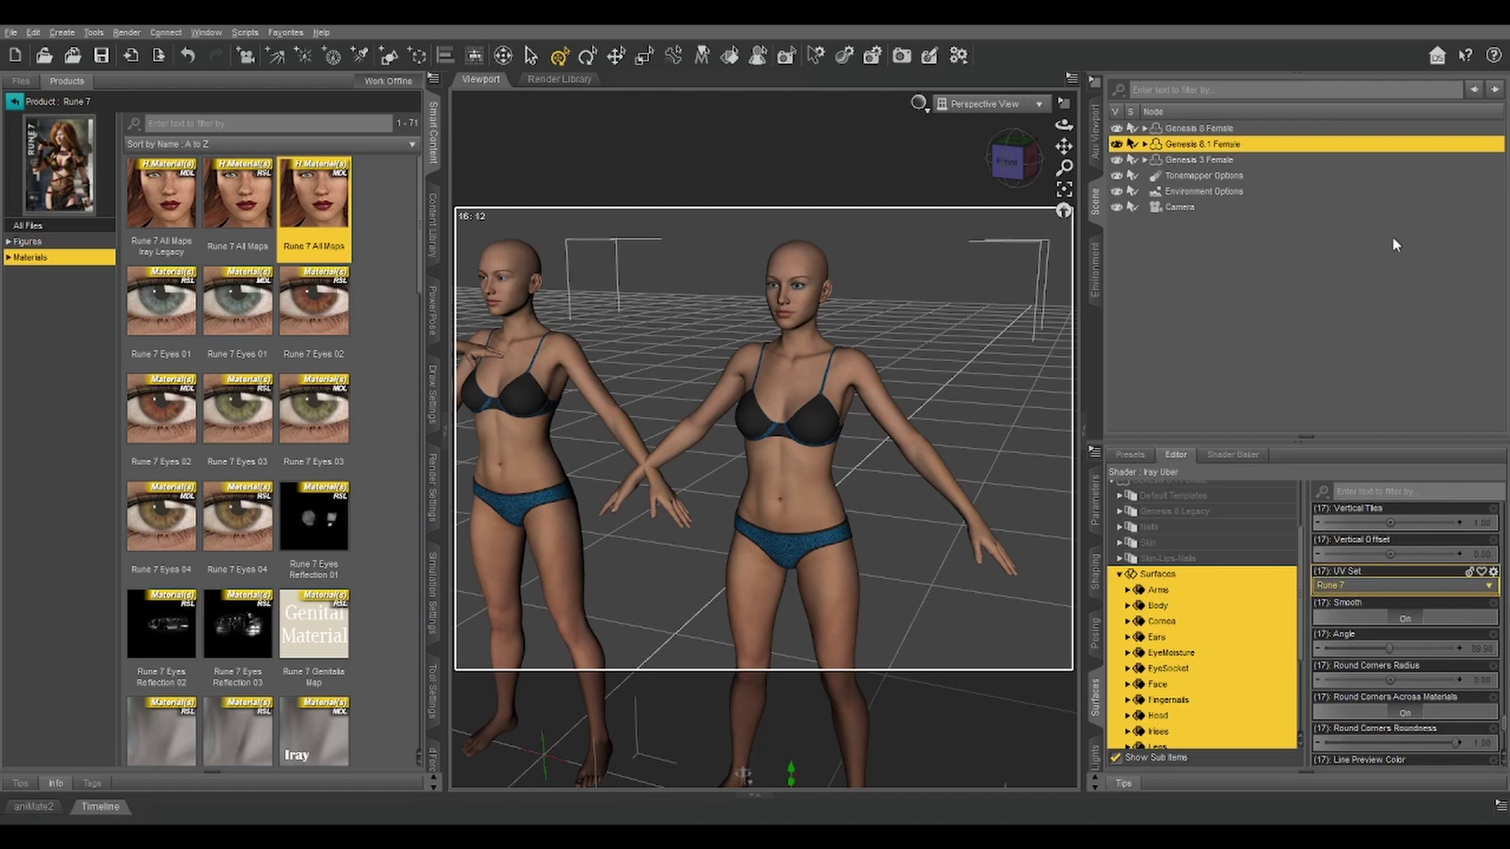
click(1391, 192)
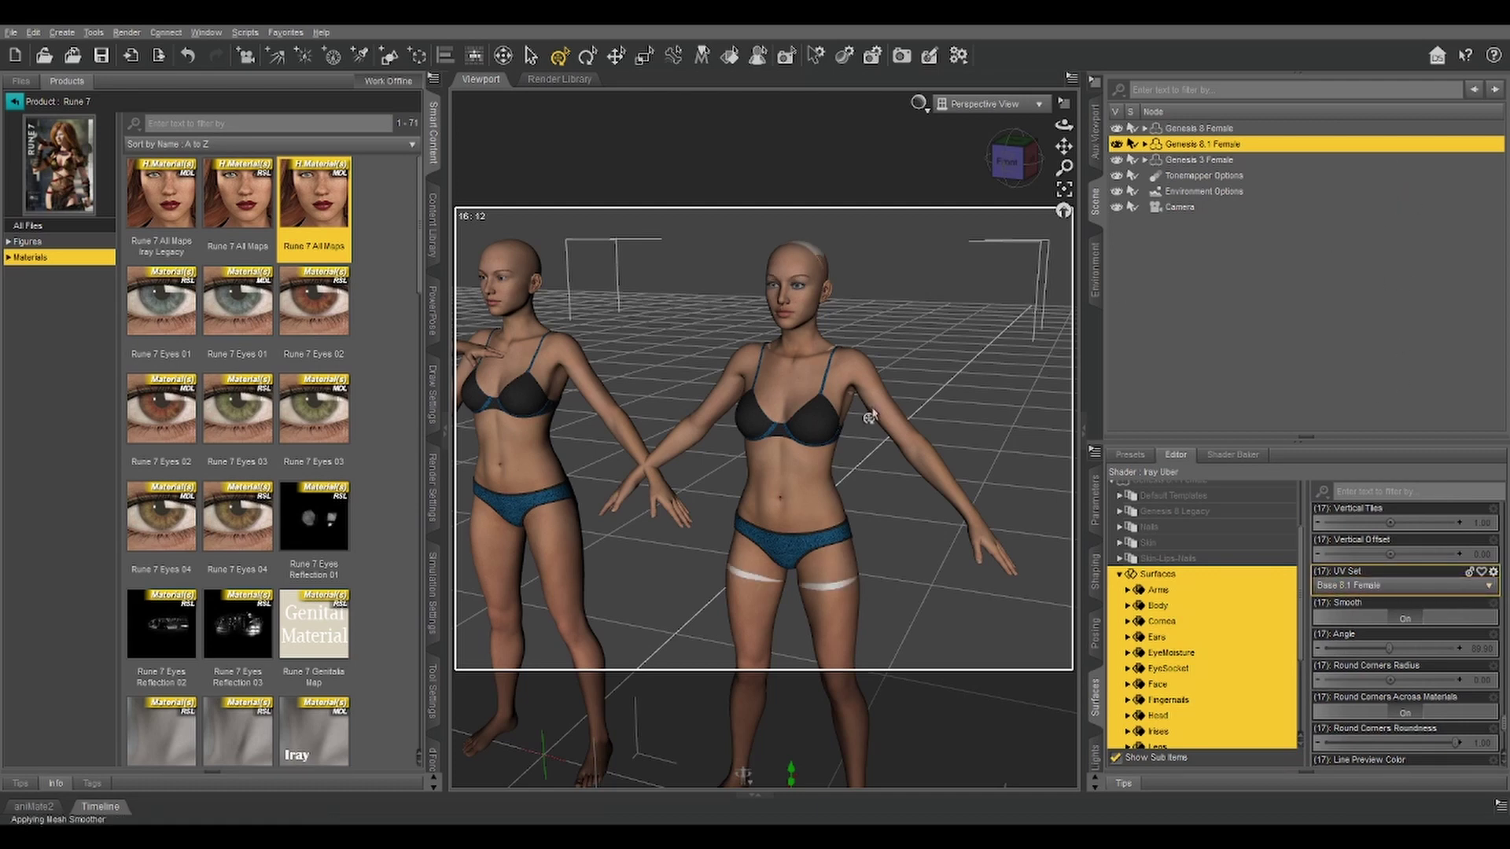
mouse_move(1045, 171)
mouse_down()
mouse_move(1011, 166)
mouse_move(1035, 161)
mouse_up()
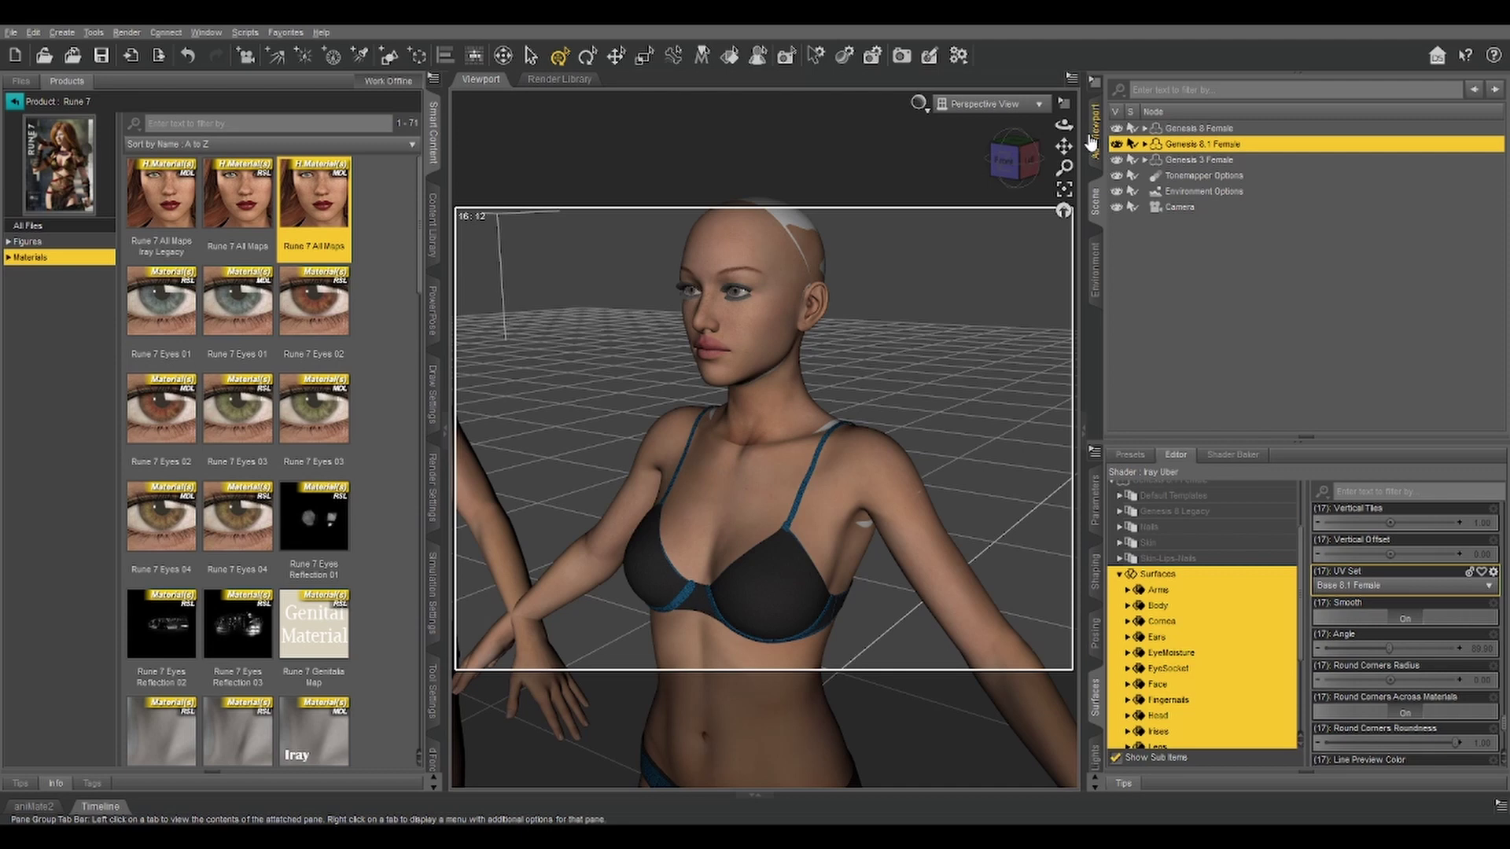
click(1004, 162)
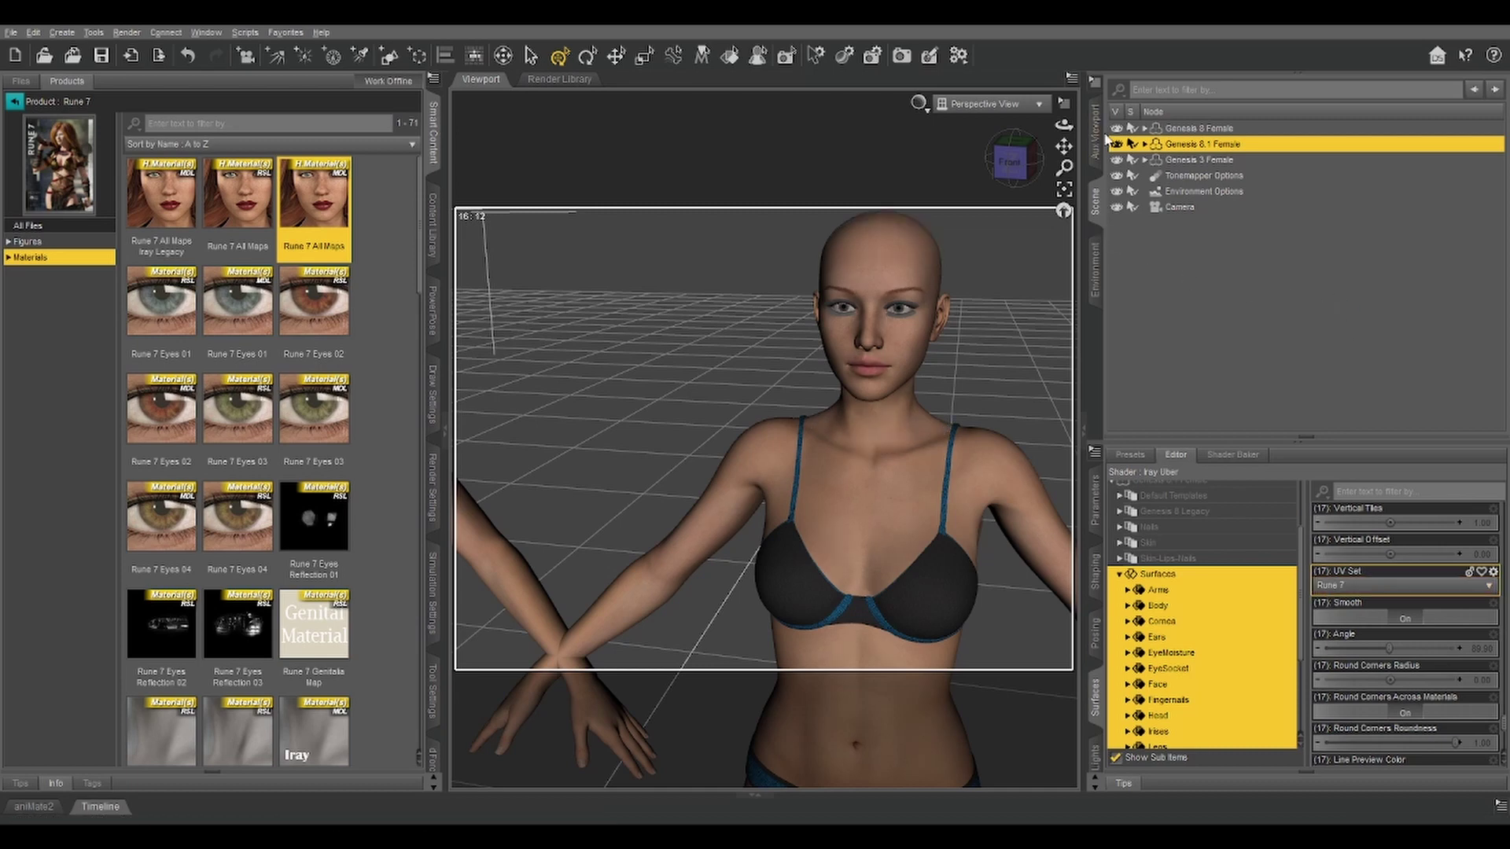
- Return to the figure products list and open the materials of the Rynne 8 product
drag(1064, 166, 1064, 218)
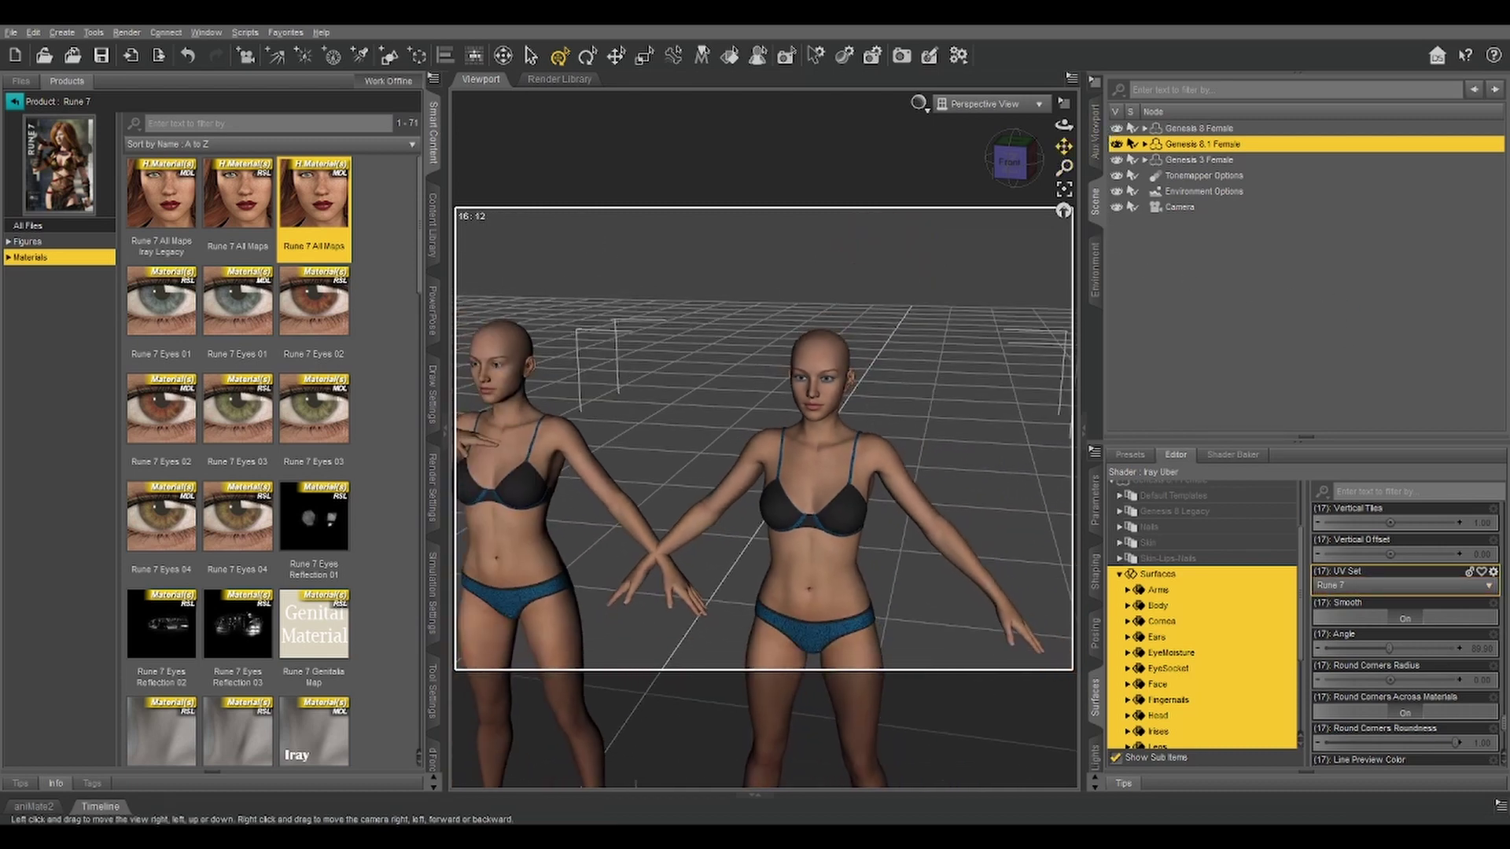
drag(1064, 146, 1249, 146)
click(14, 101)
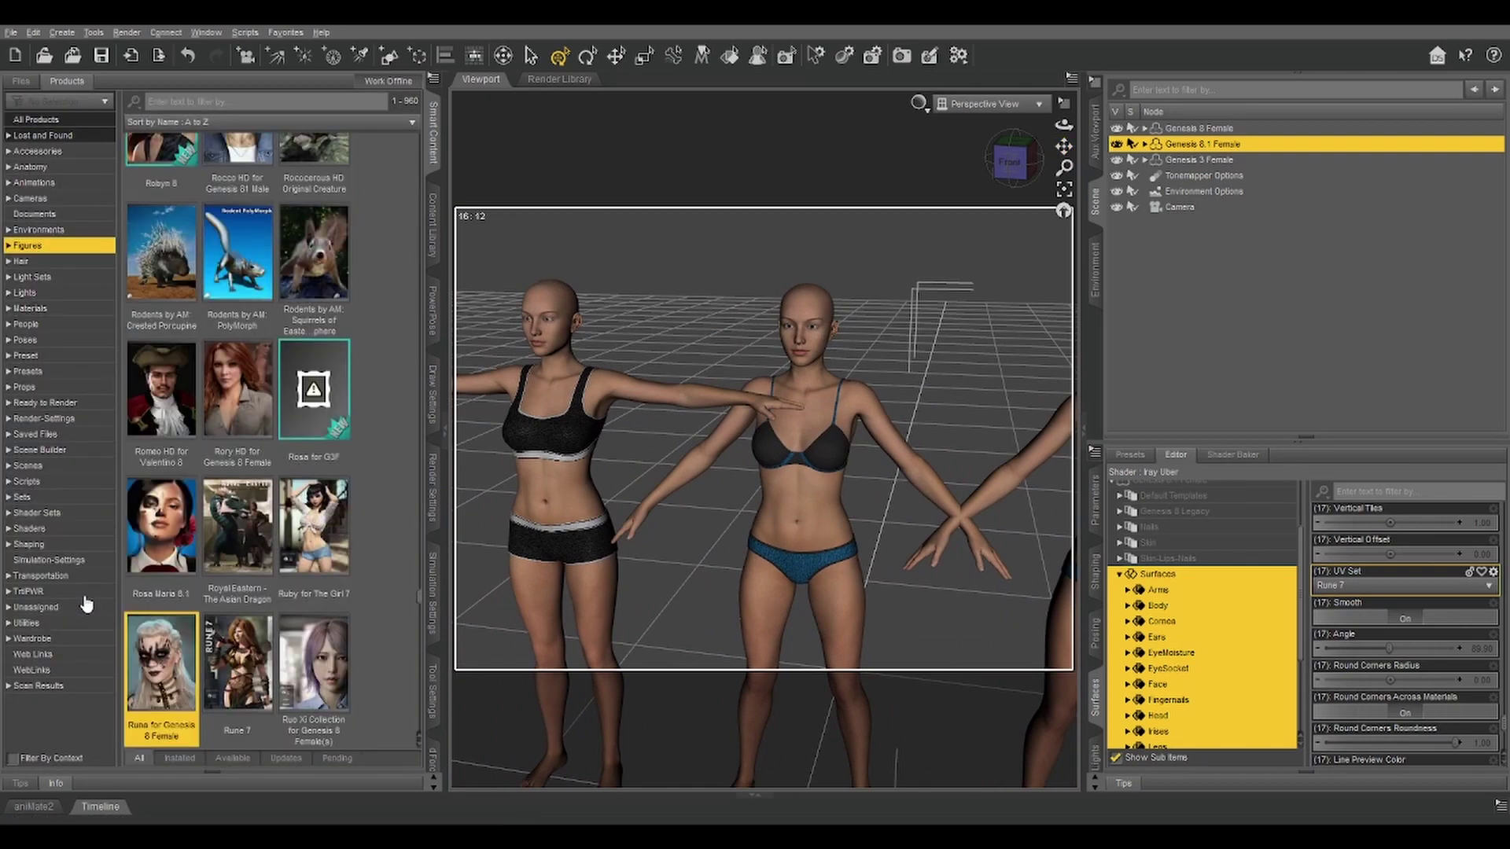
key(Down)
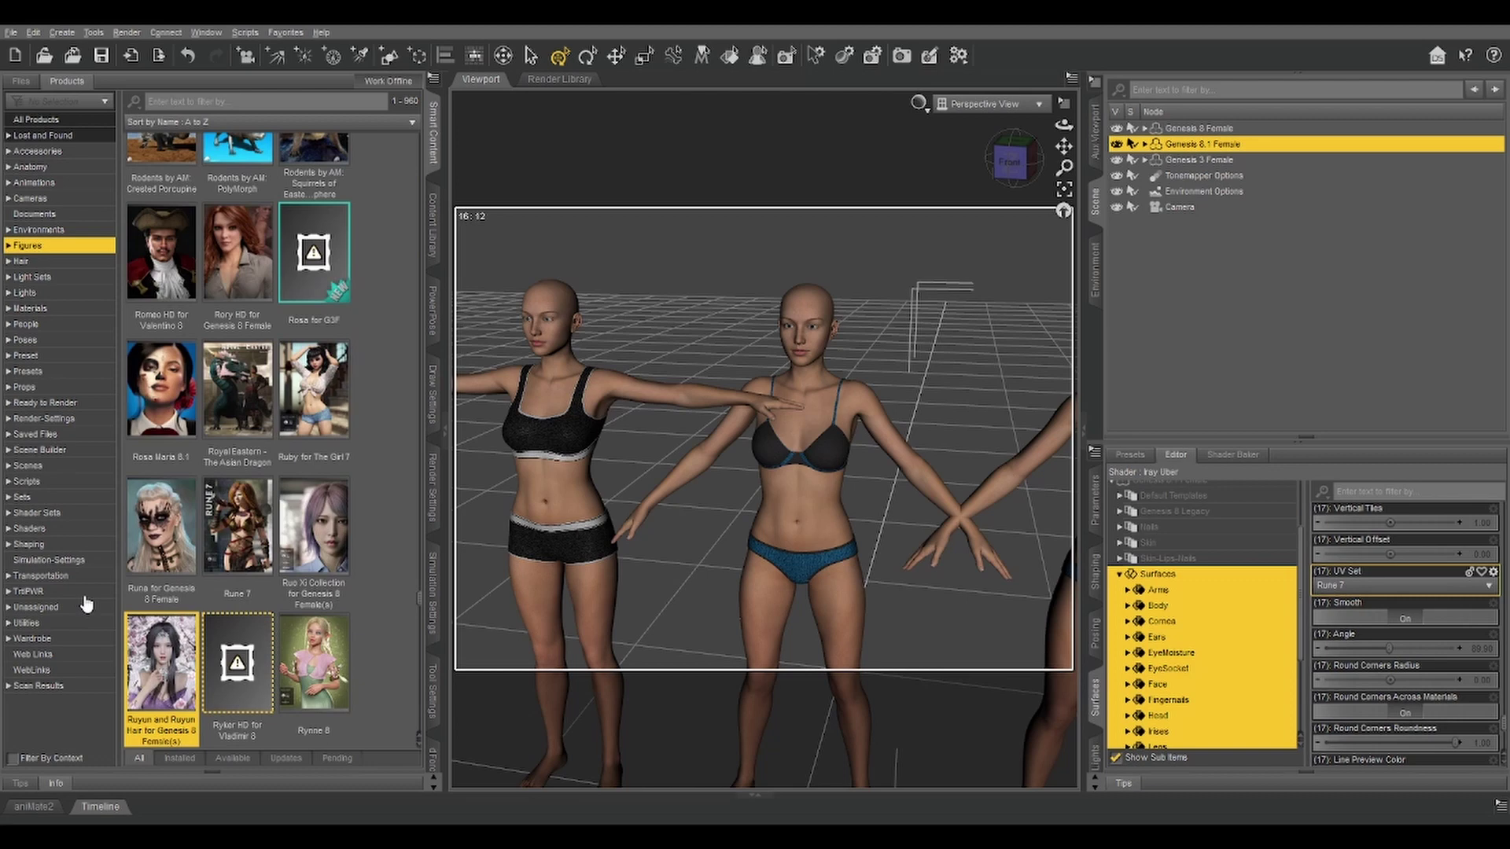
key(Right)
key(Right)
double_click(313, 654)
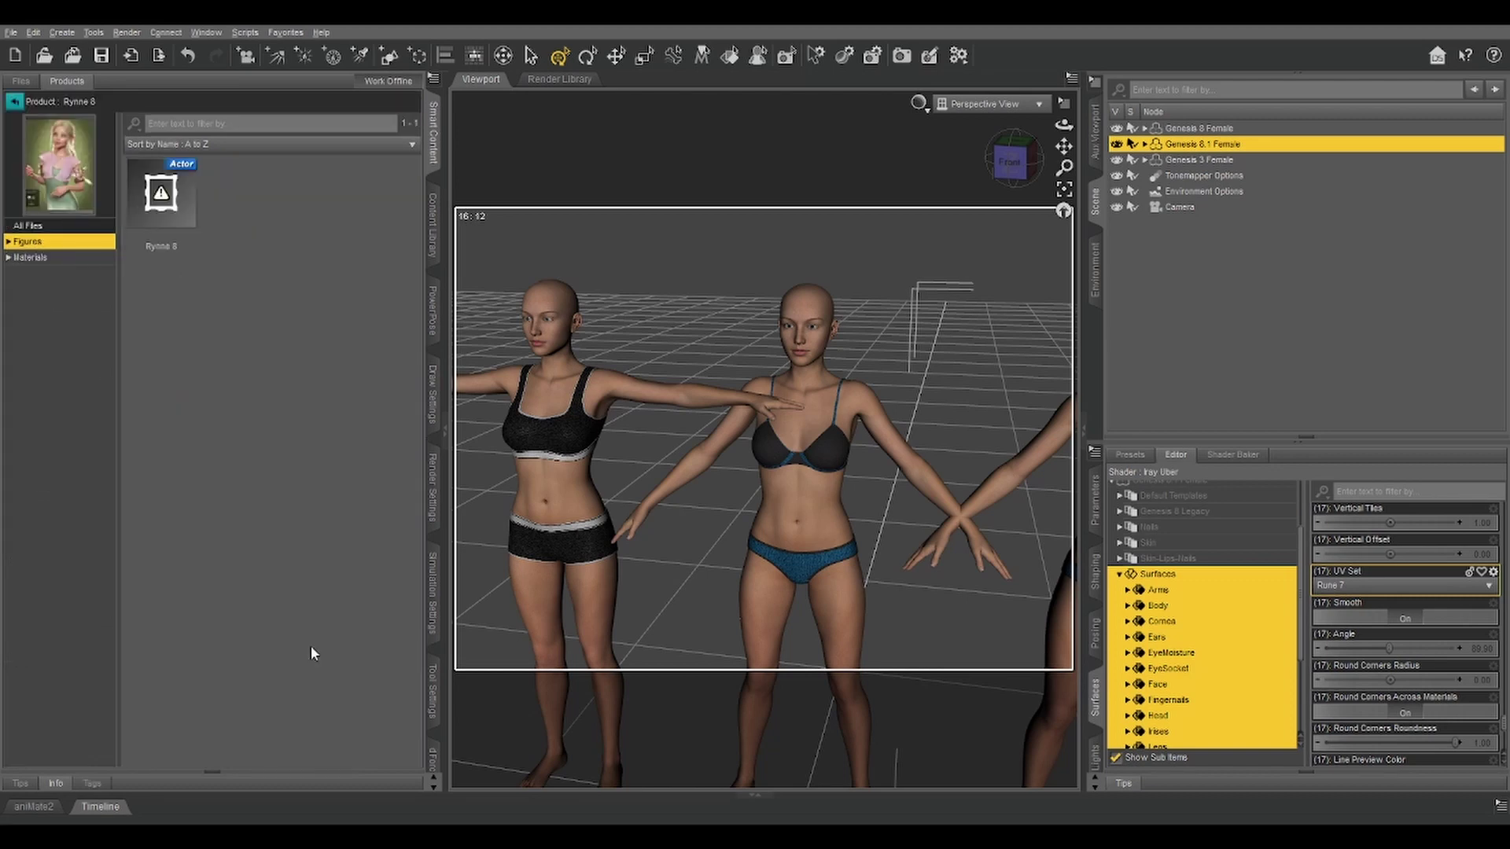
click(31, 257)
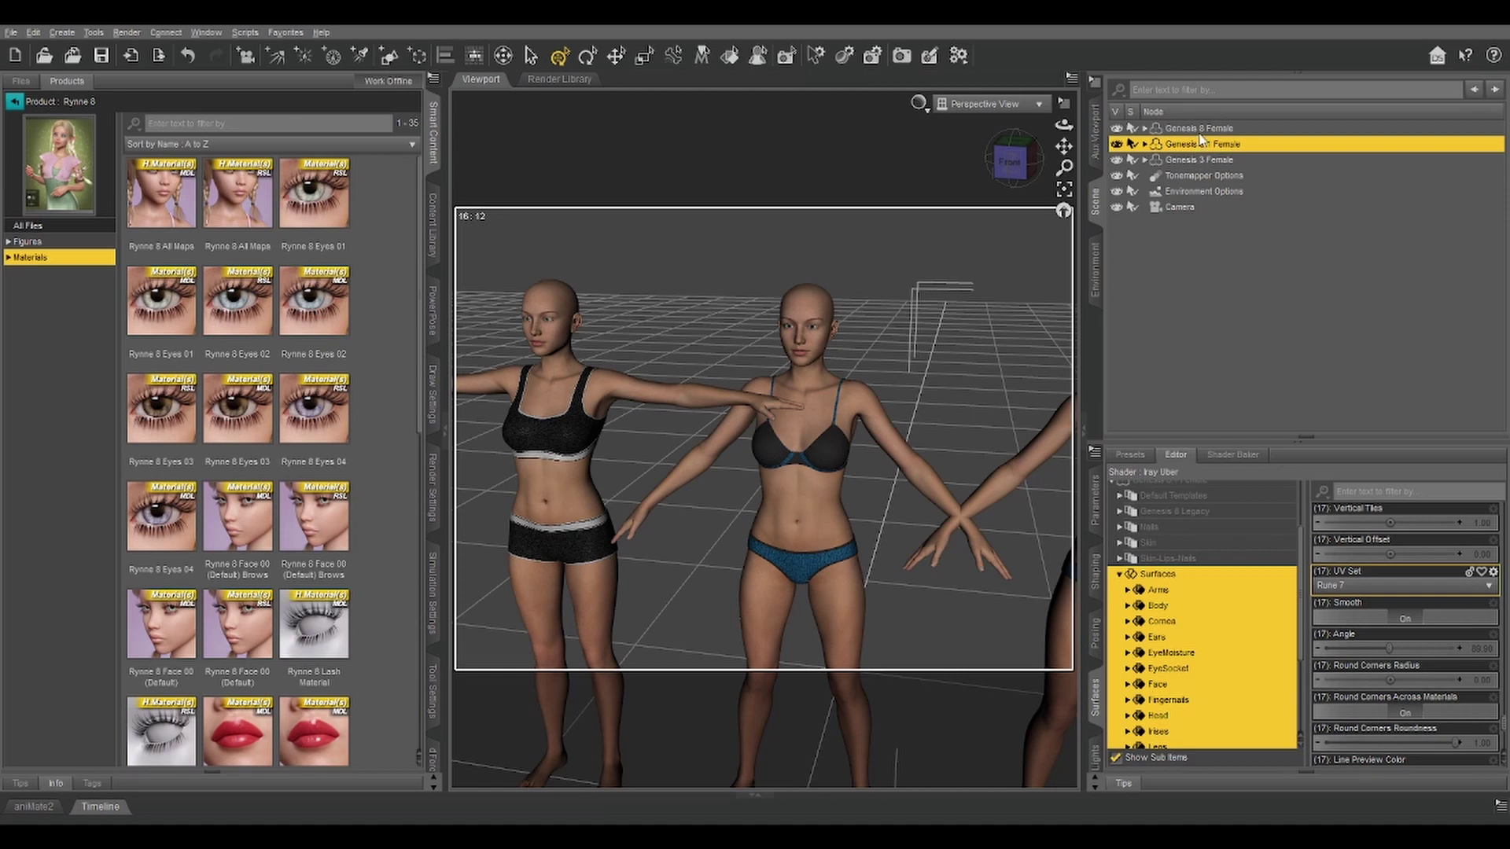
- Apply the MDL version of the Rynne 8 All Maps material to Genesis 8 Female and Genesis 8.1 Female
click(1203, 128)
click(167, 196)
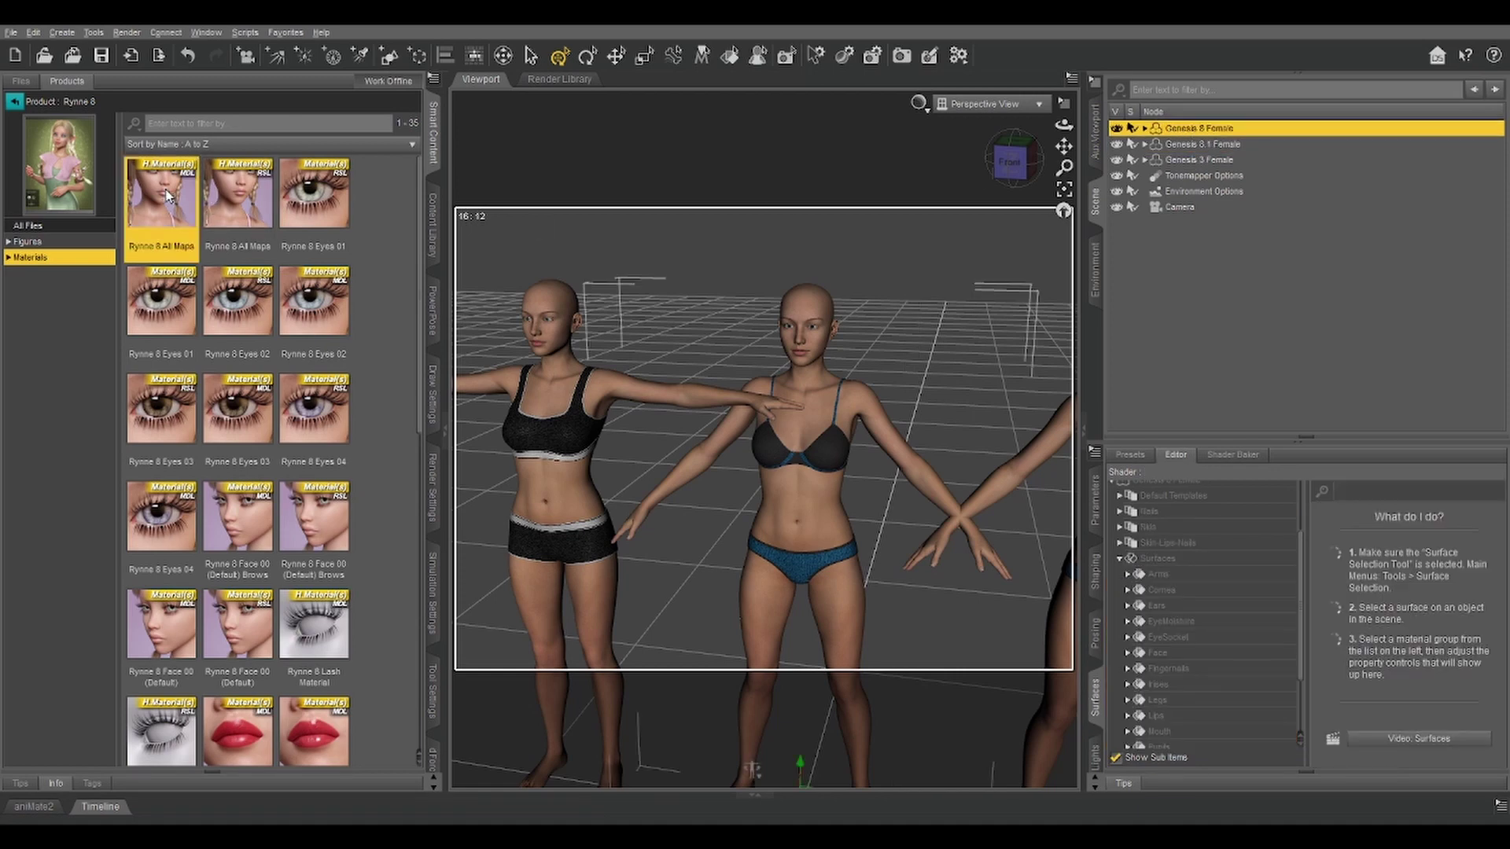
drag(1063, 147, 746, 148)
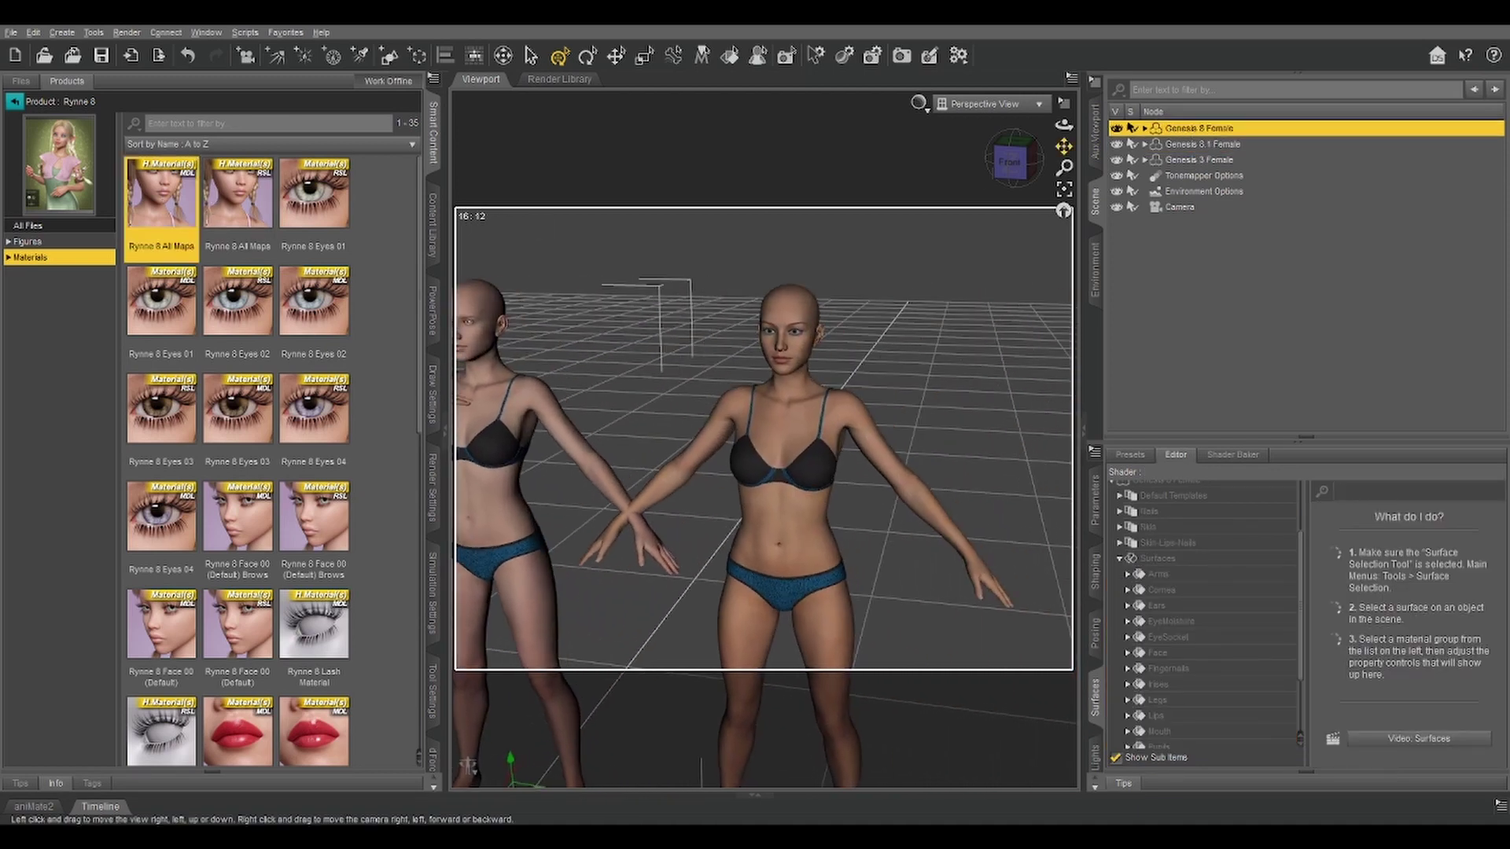
click(1197, 146)
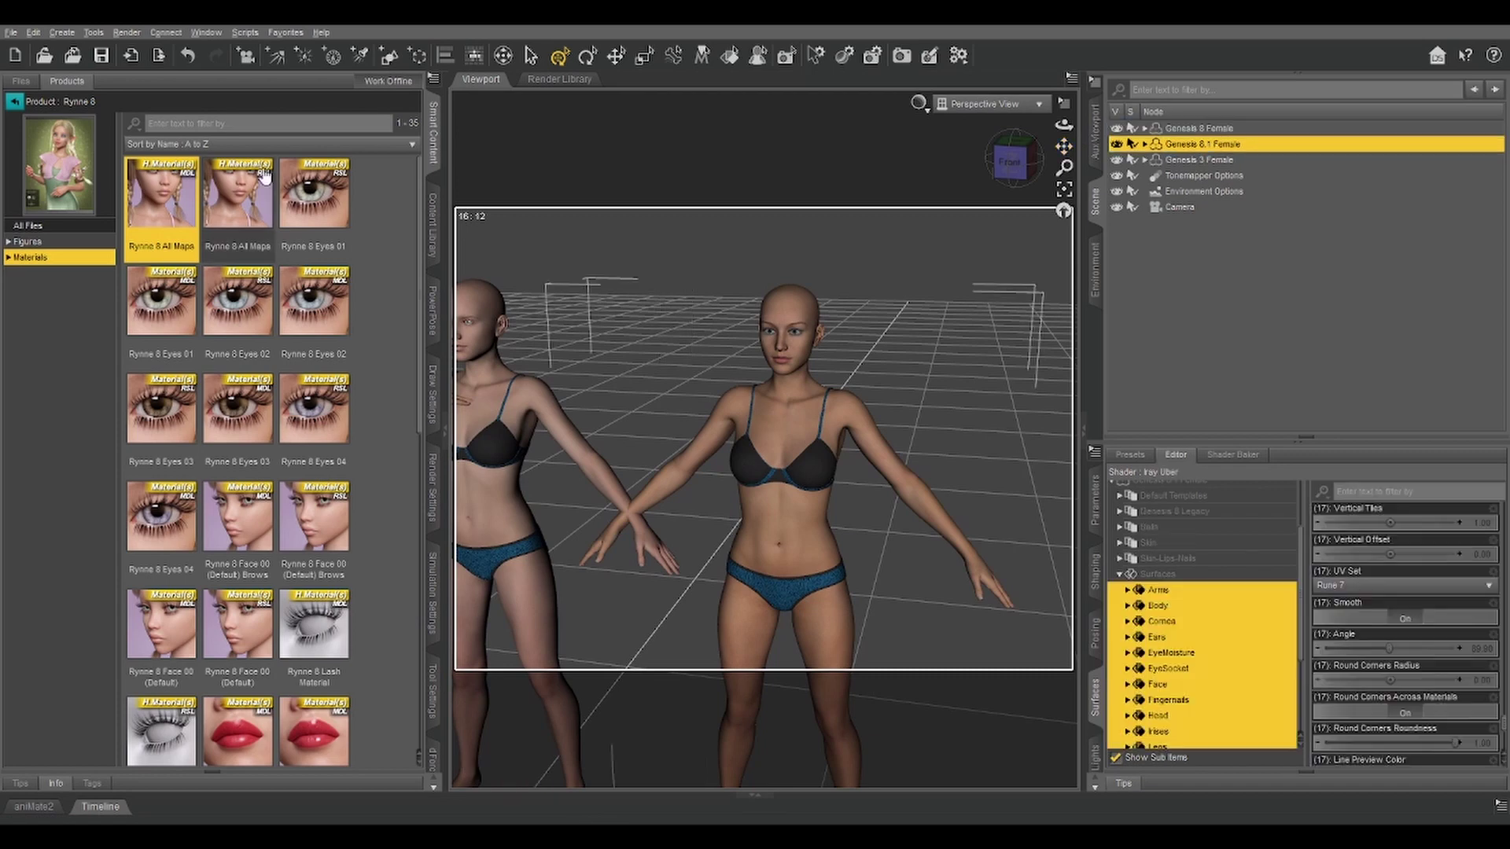
double_click(151, 200)
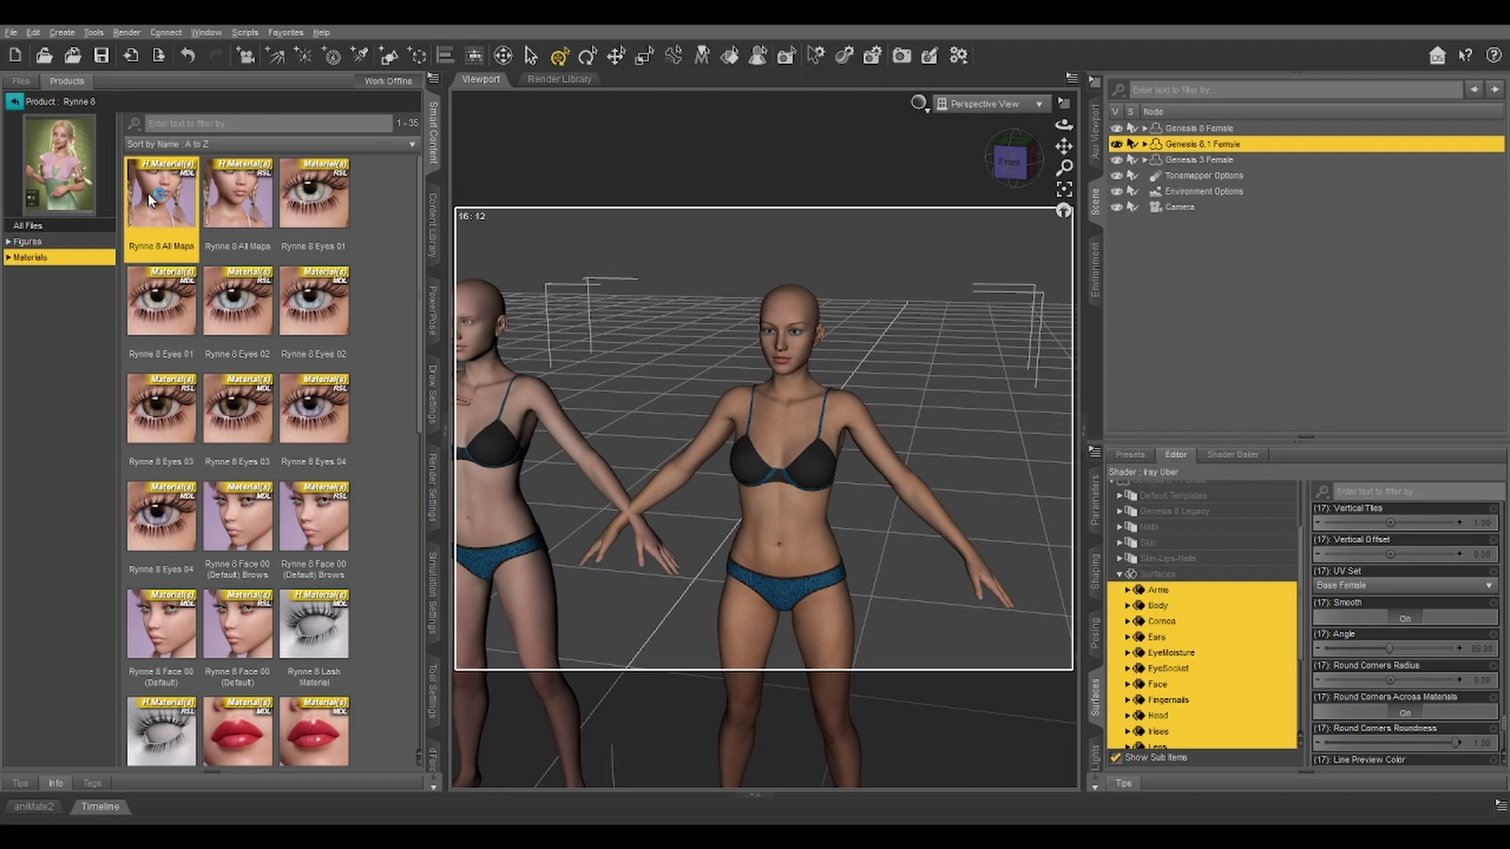
- Try to apply the MDL version of the Rynne 8 All Maps material to Genesis 3 Female
drag(1064, 149, 1227, 149)
click(1194, 161)
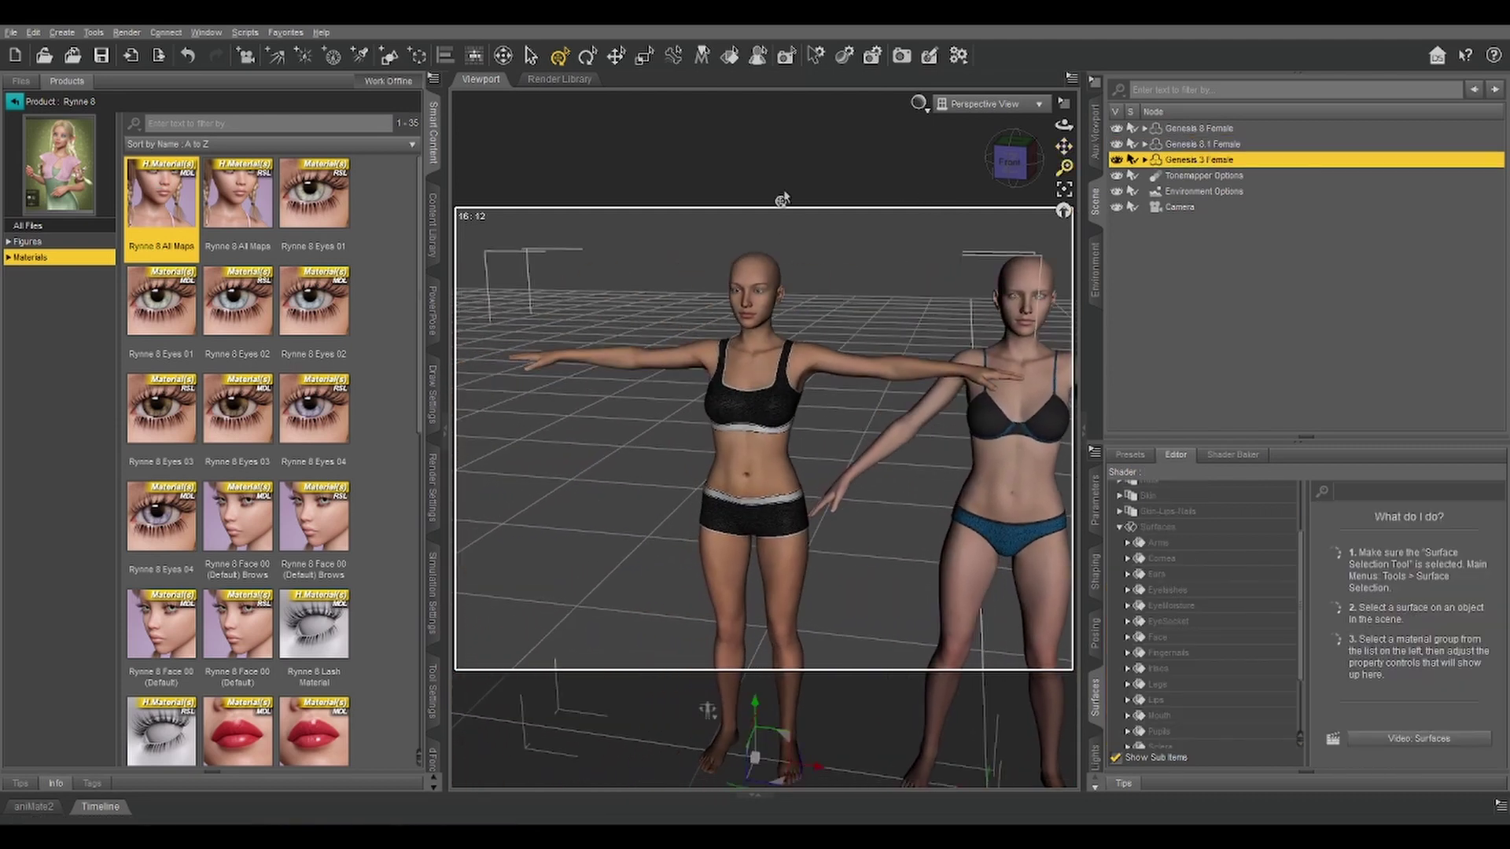
double_click(168, 203)
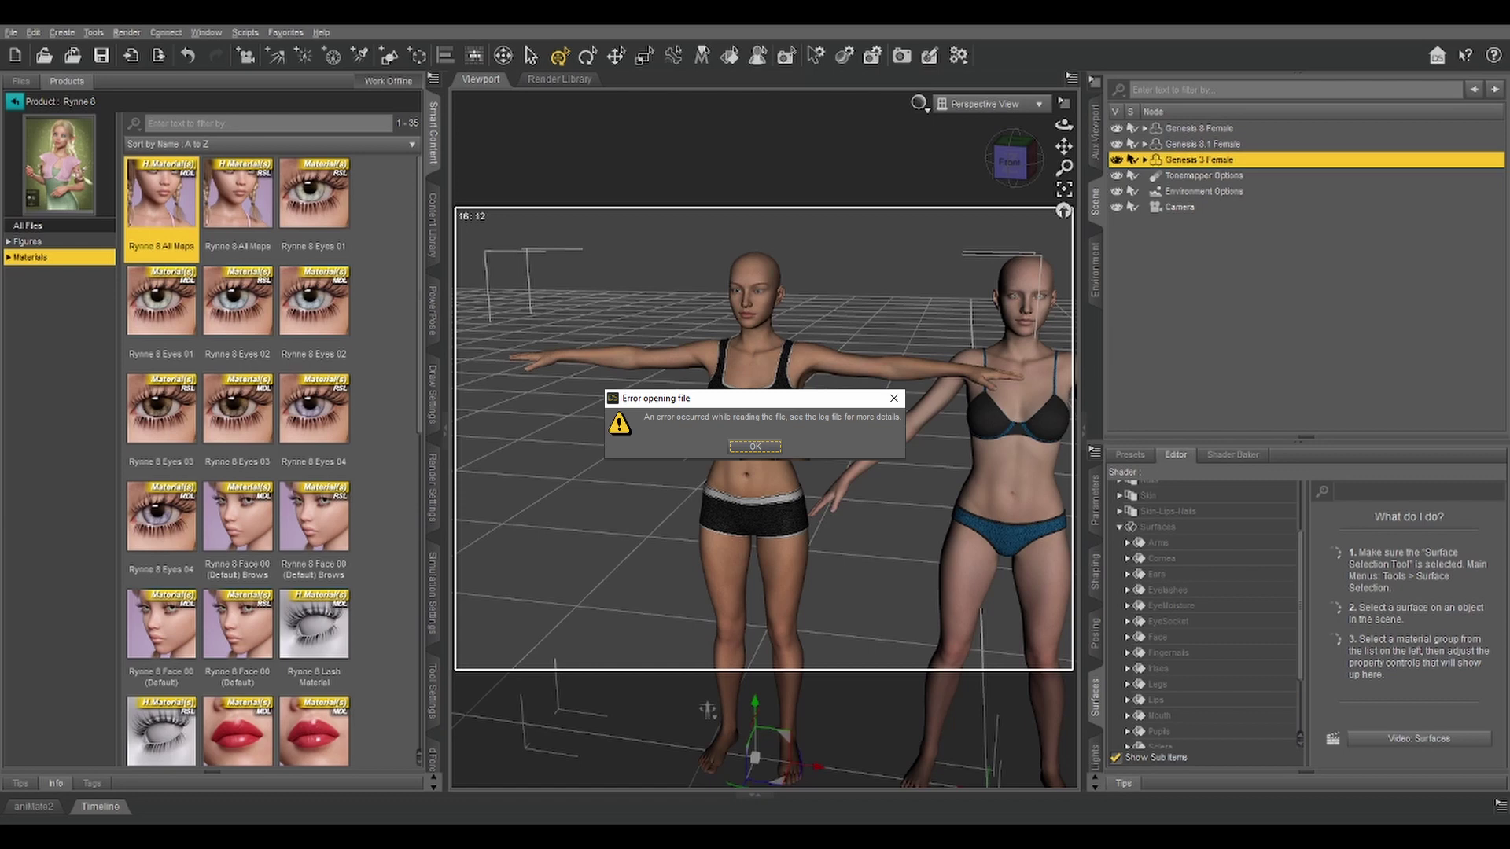
click(755, 447)
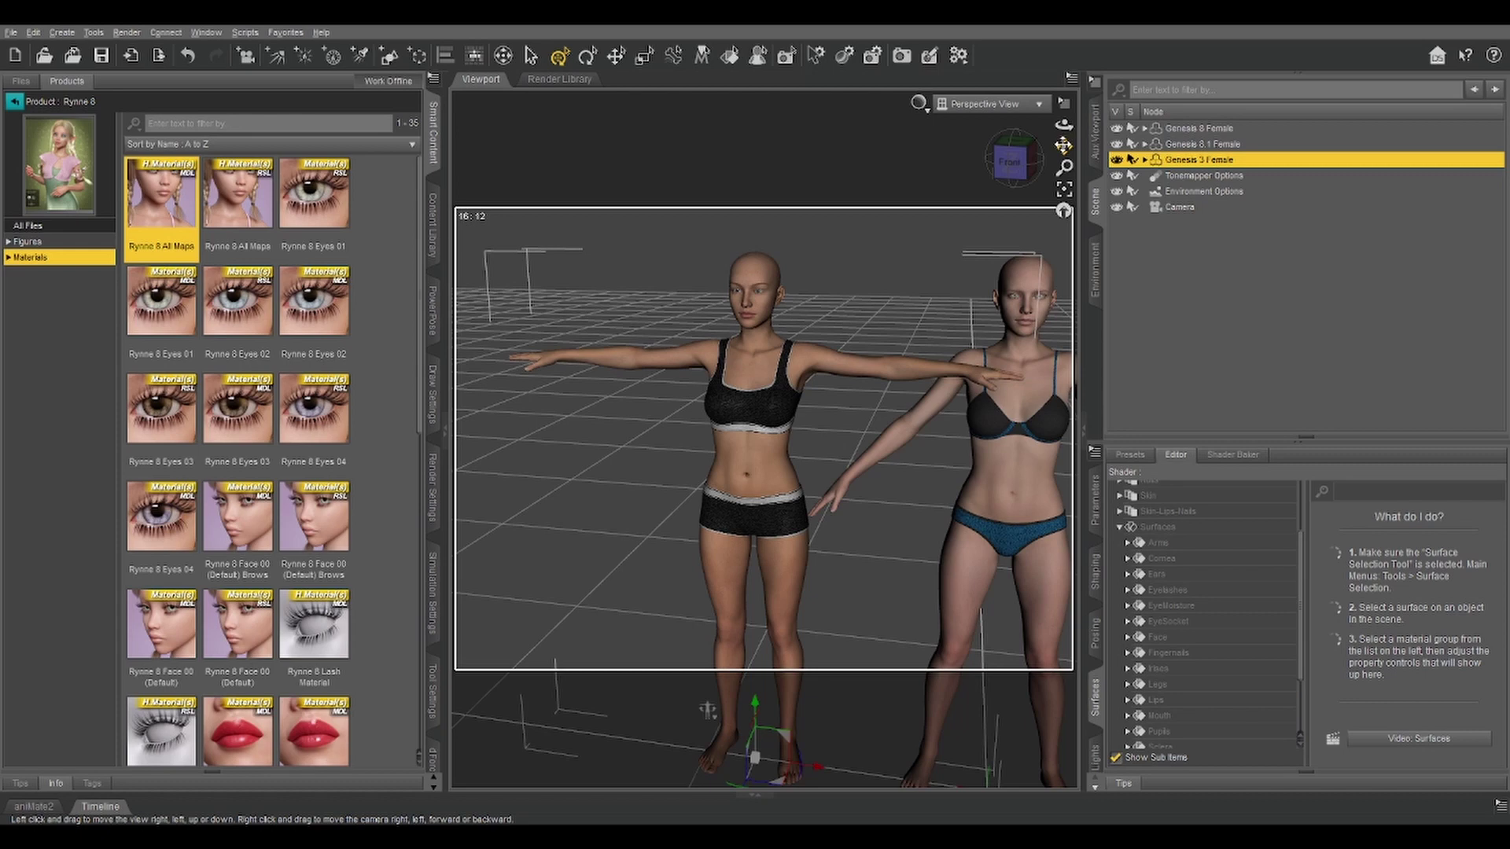
- Examine the child items of Genesis 8 Female and Genesis 8.1 Female, checking their eyelashes and the Genesis 8.1 Female Tear
drag(1063, 146, 1105, 146)
click(1144, 129)
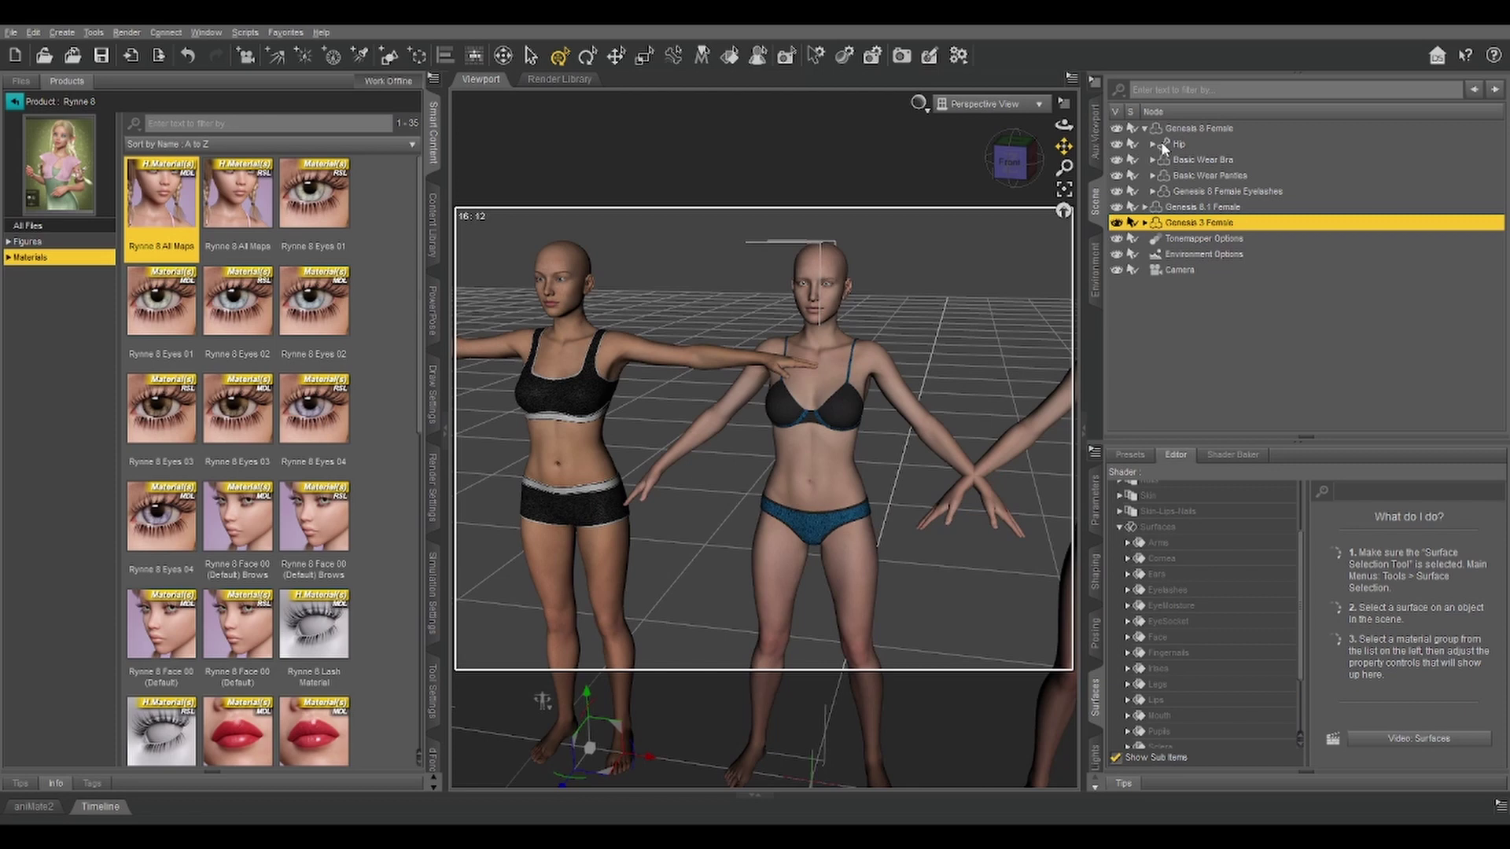
click(1173, 194)
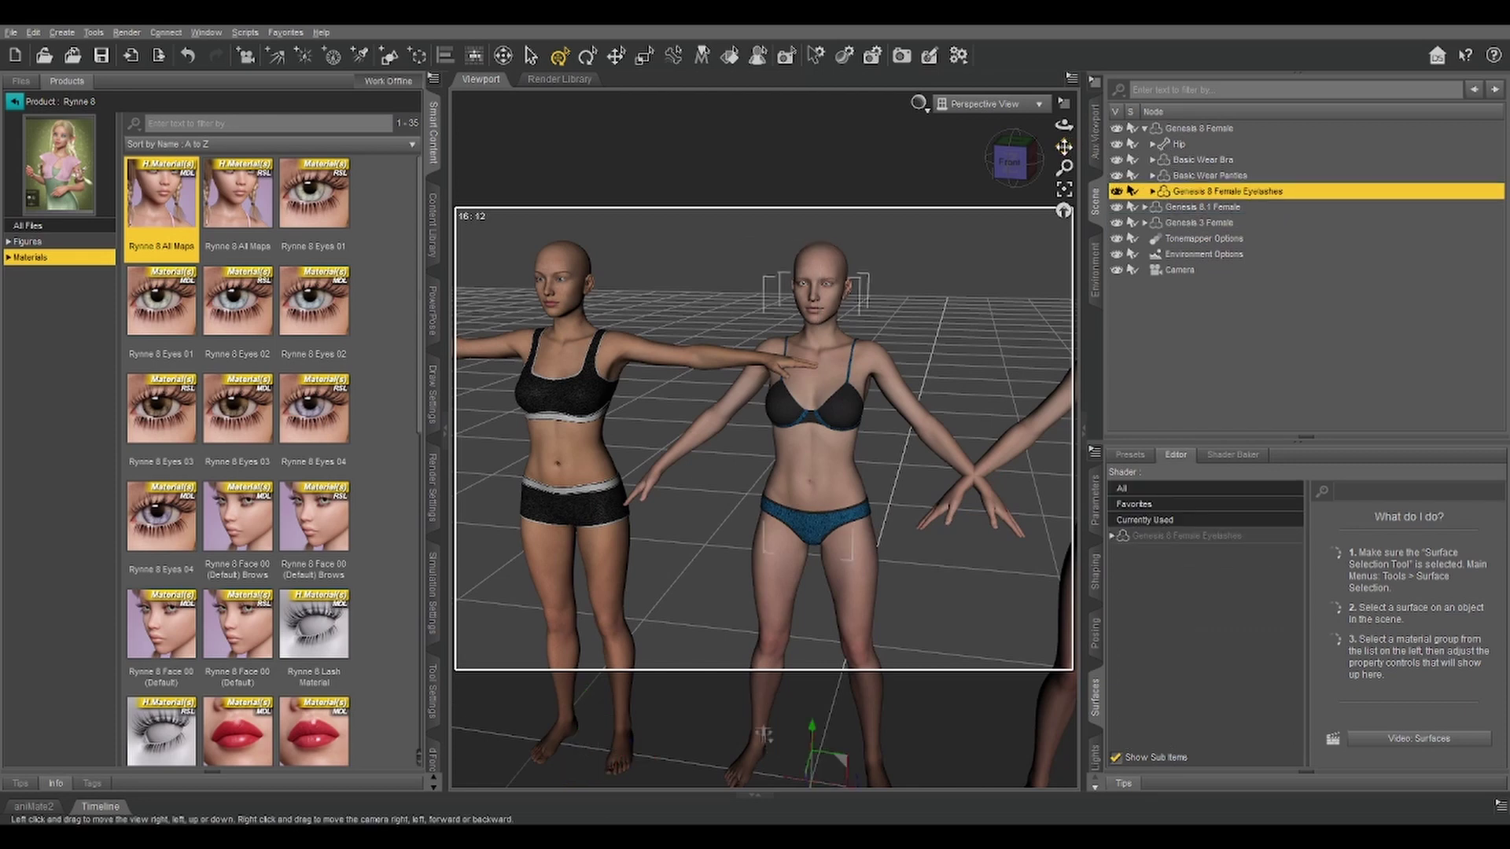
drag(1065, 146, 1107, 147)
click(1146, 208)
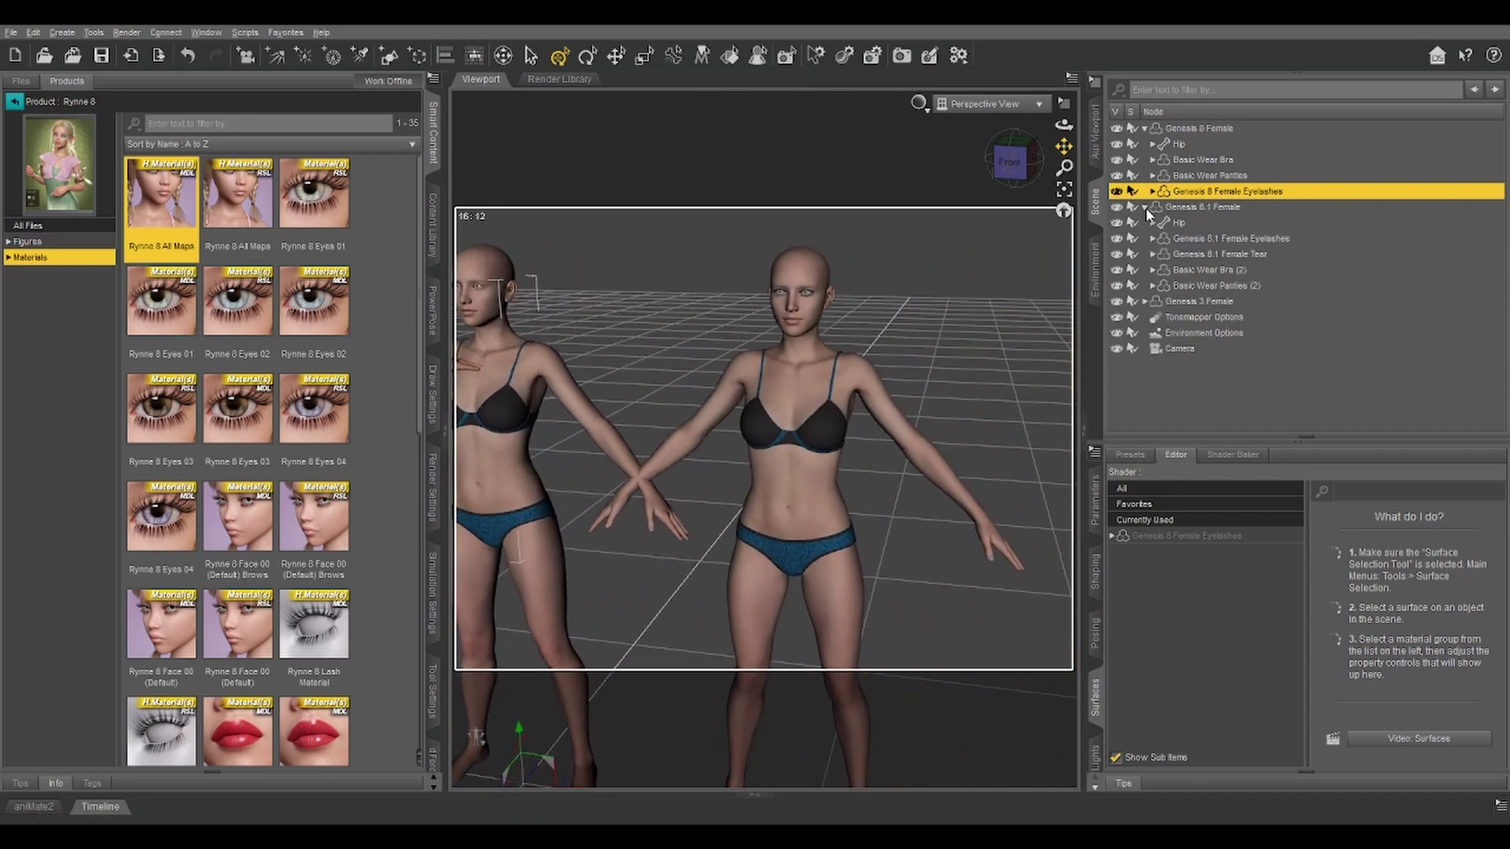
click(1190, 239)
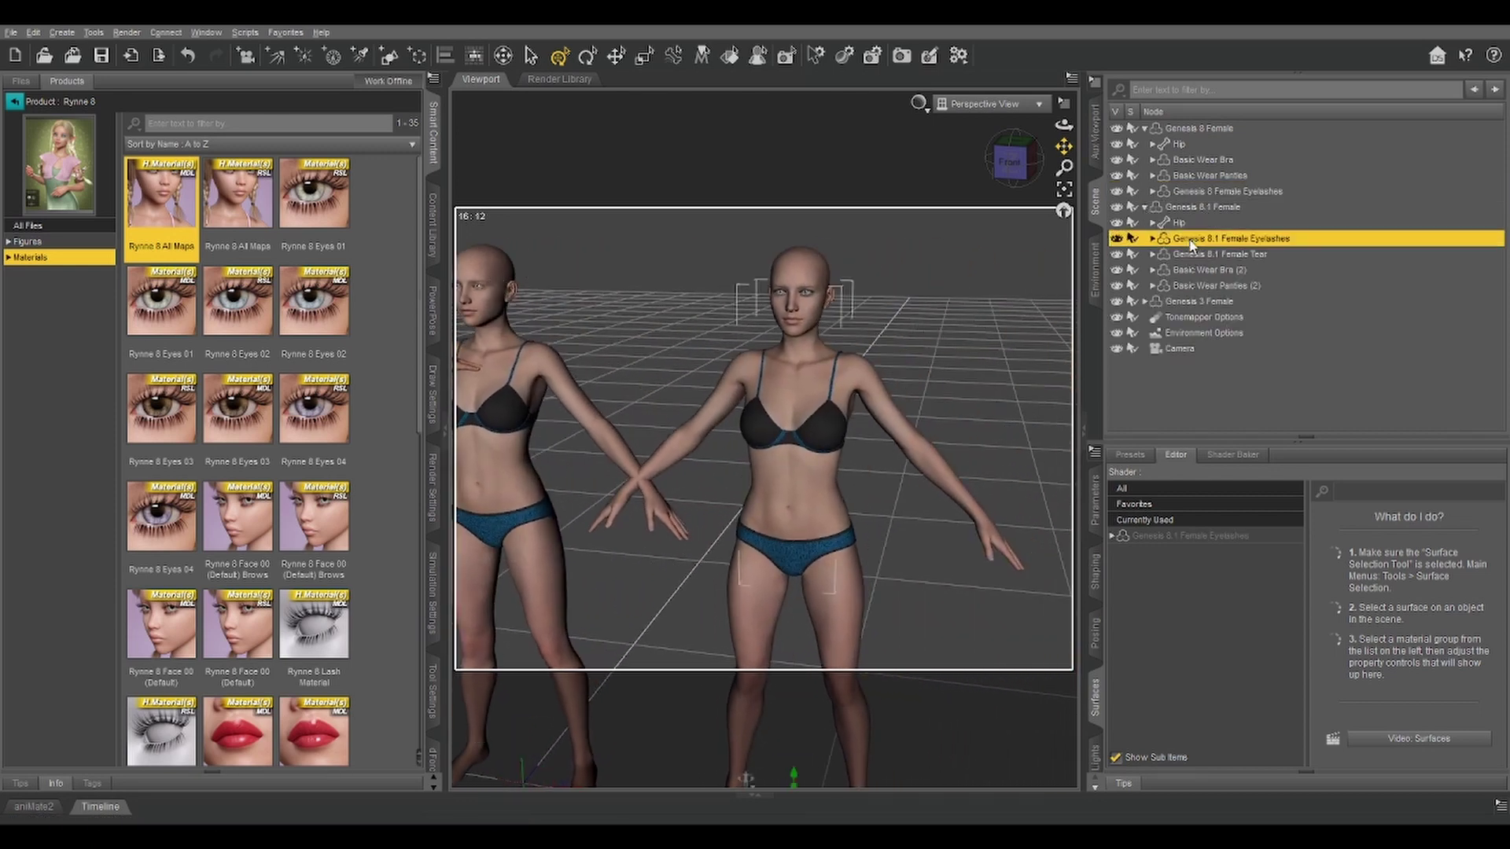
click(1188, 258)
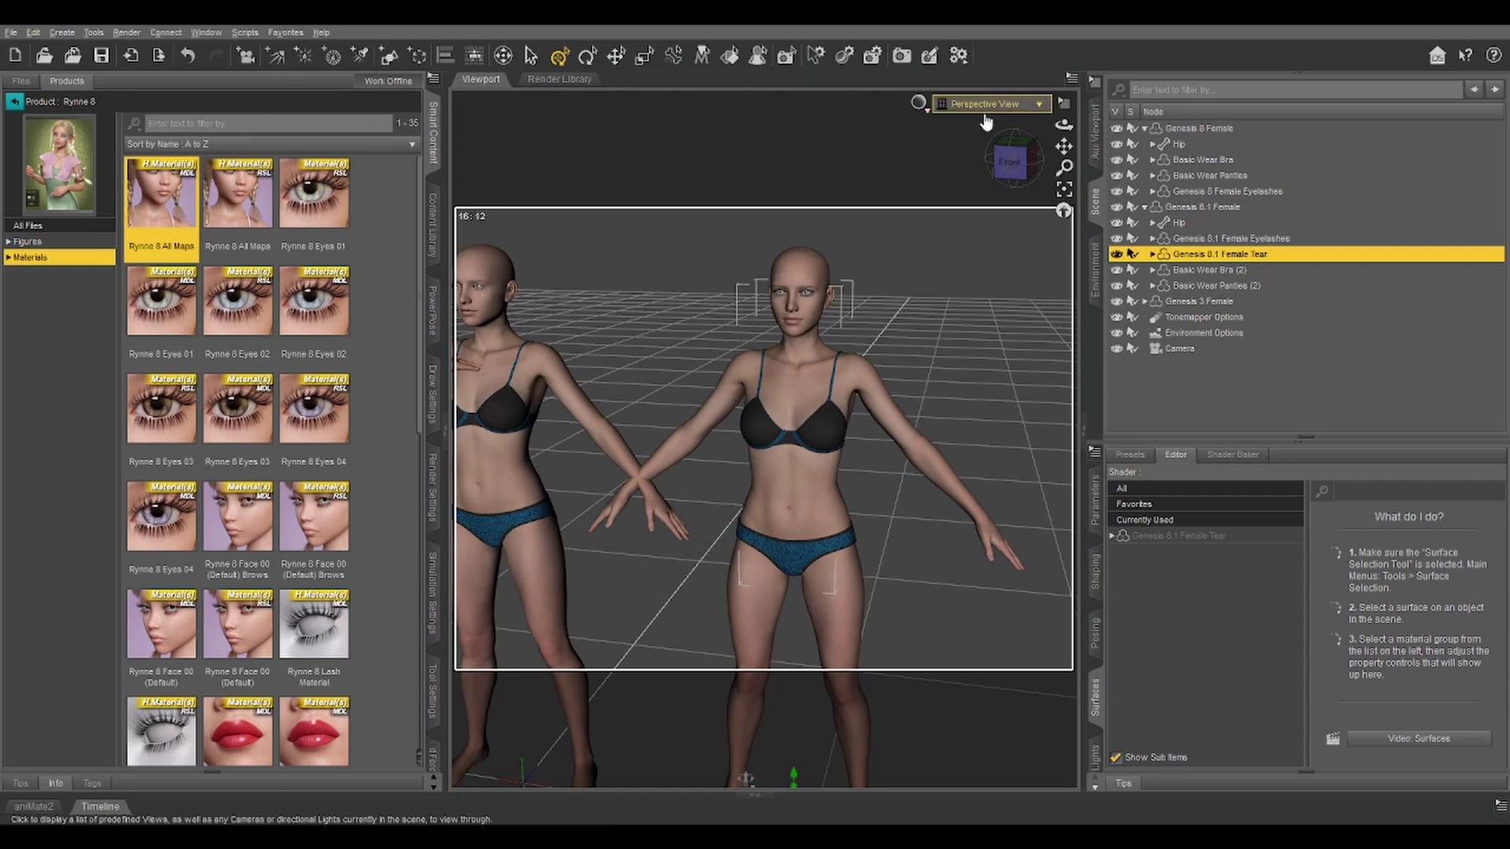
drag(1064, 147, 1431, 189)
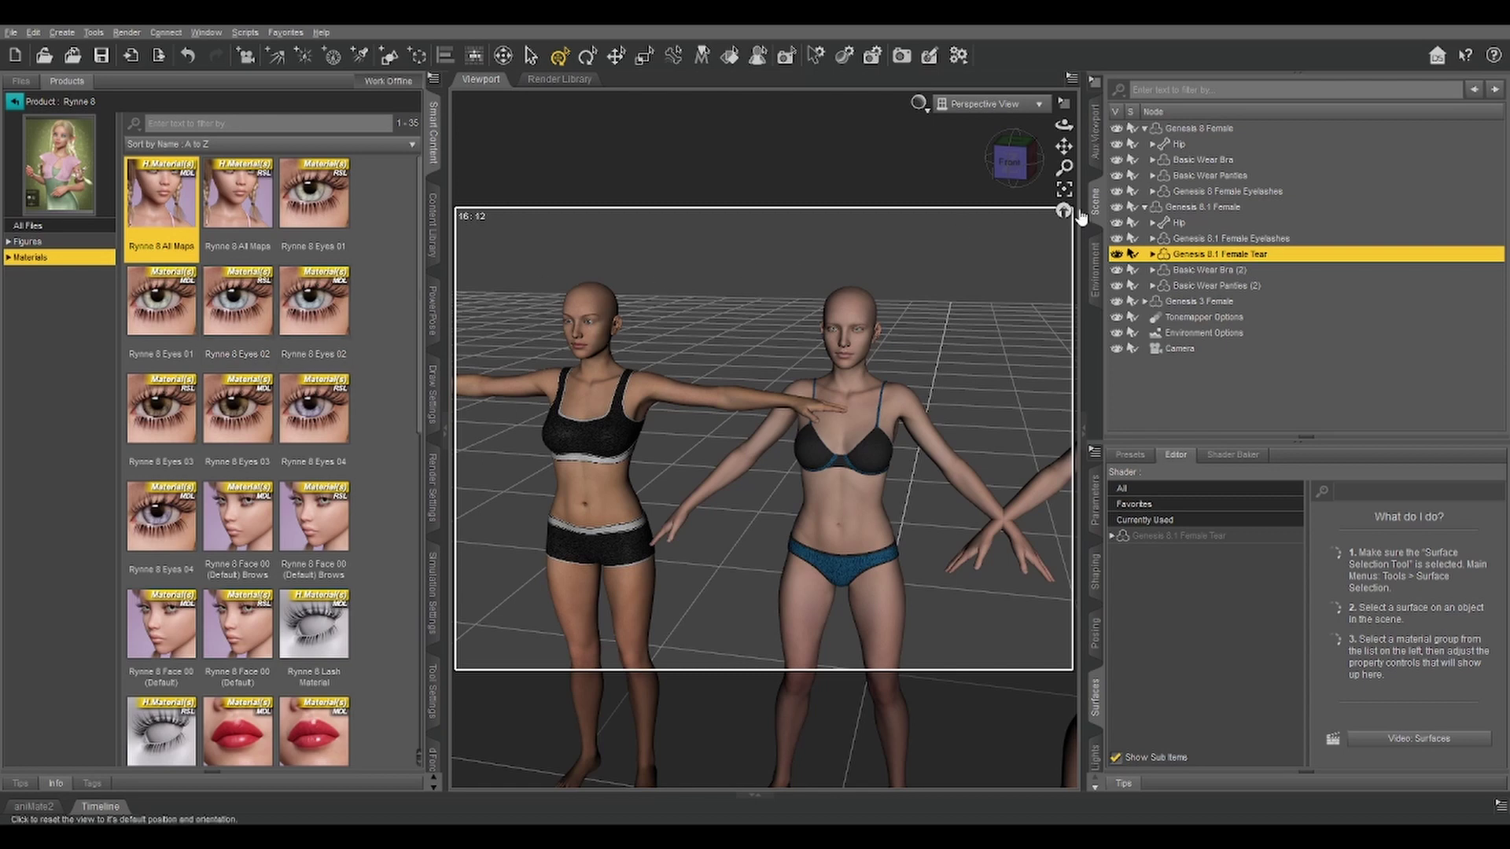
- Open the Rosa Maria 8.1 product's materials and apply Rosa Maria 8.1 All Maps to Genesis 8.1 Female
drag(1063, 147, 1101, 147)
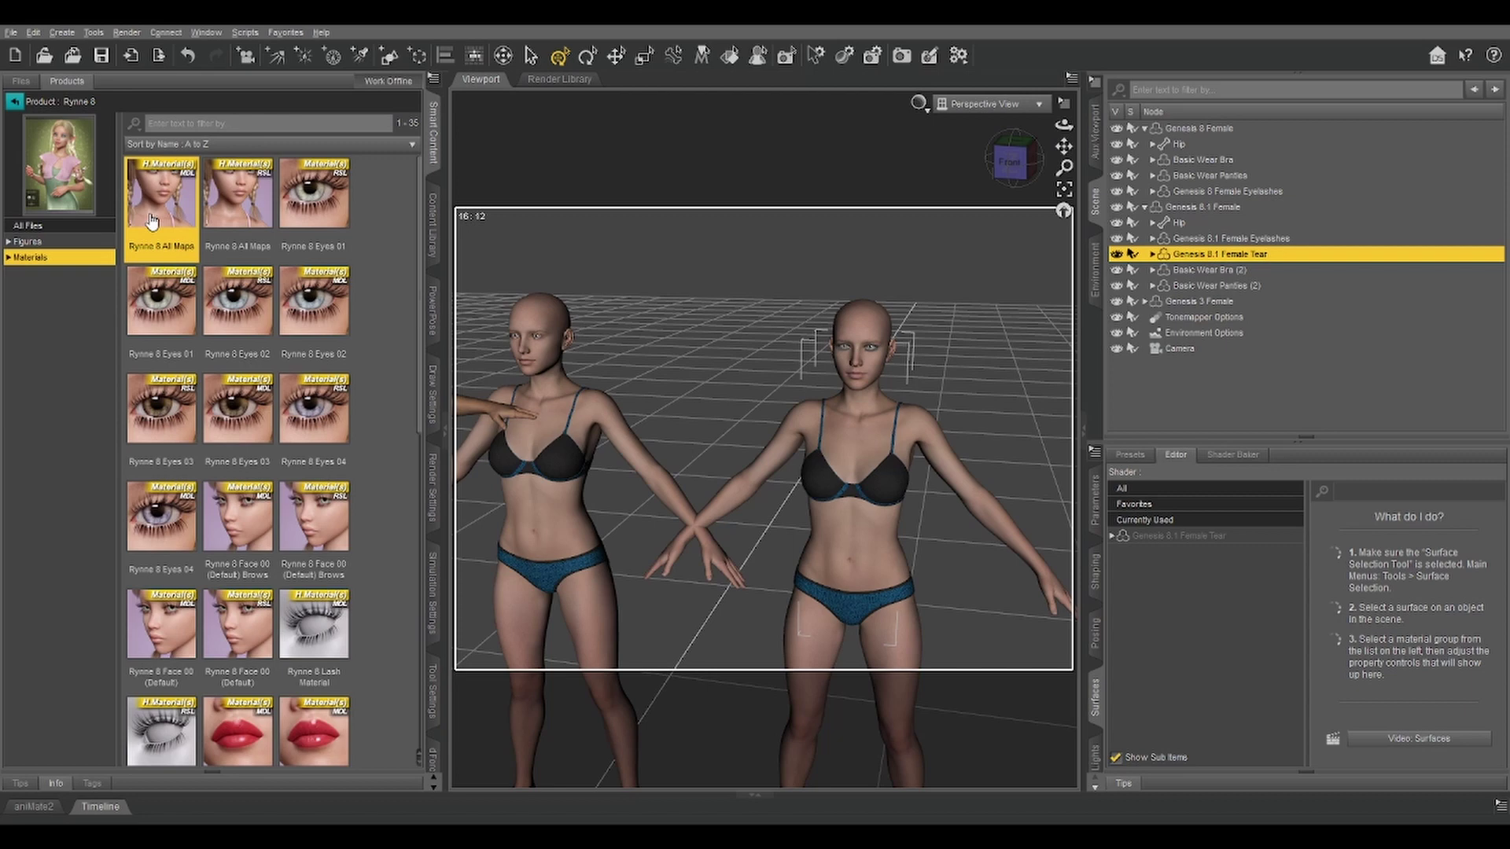
drag(152, 222, 799, 368)
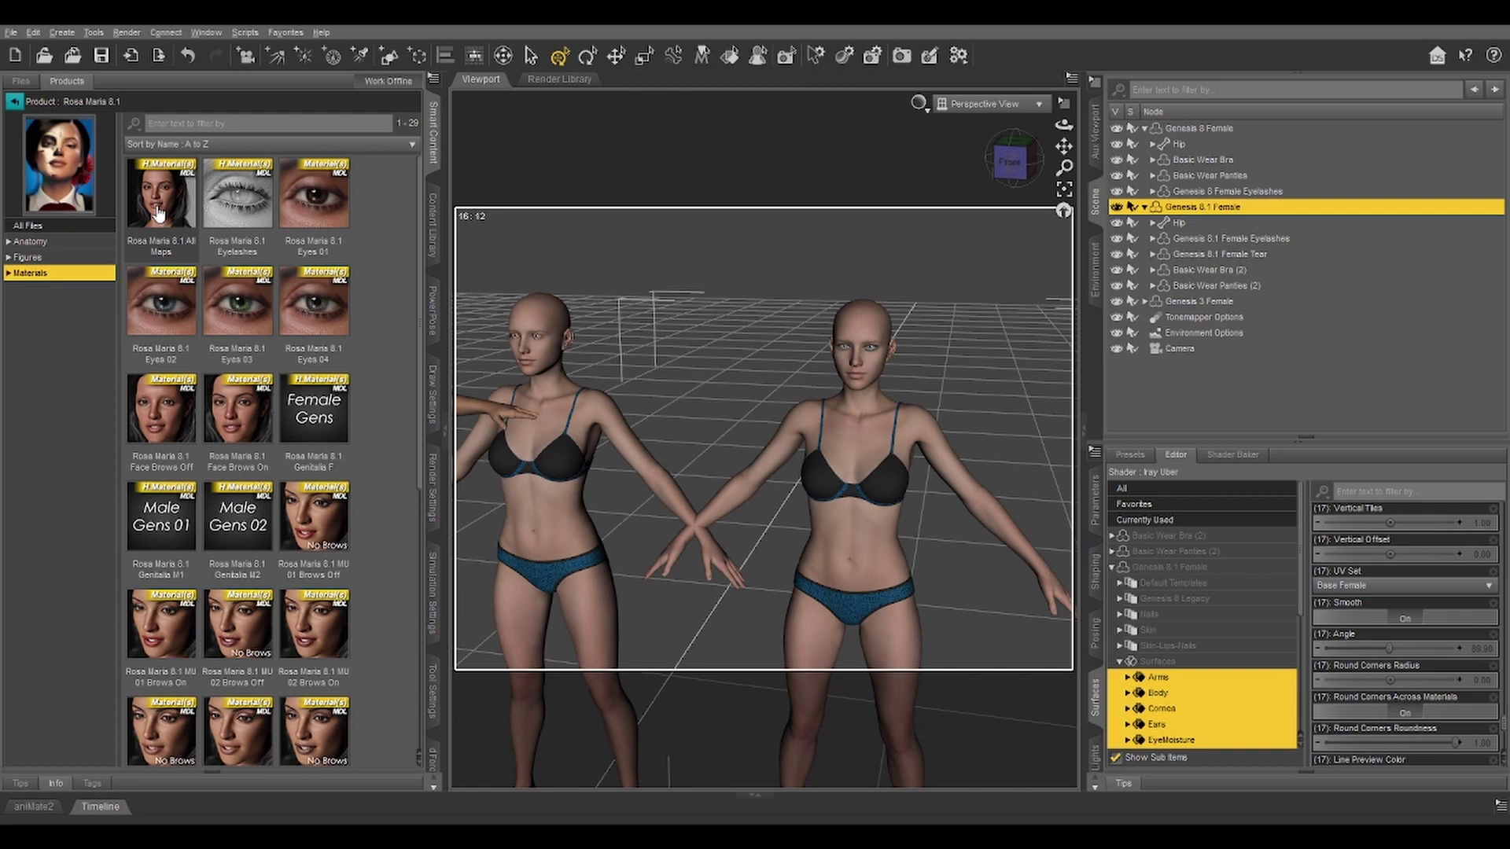
click(158, 212)
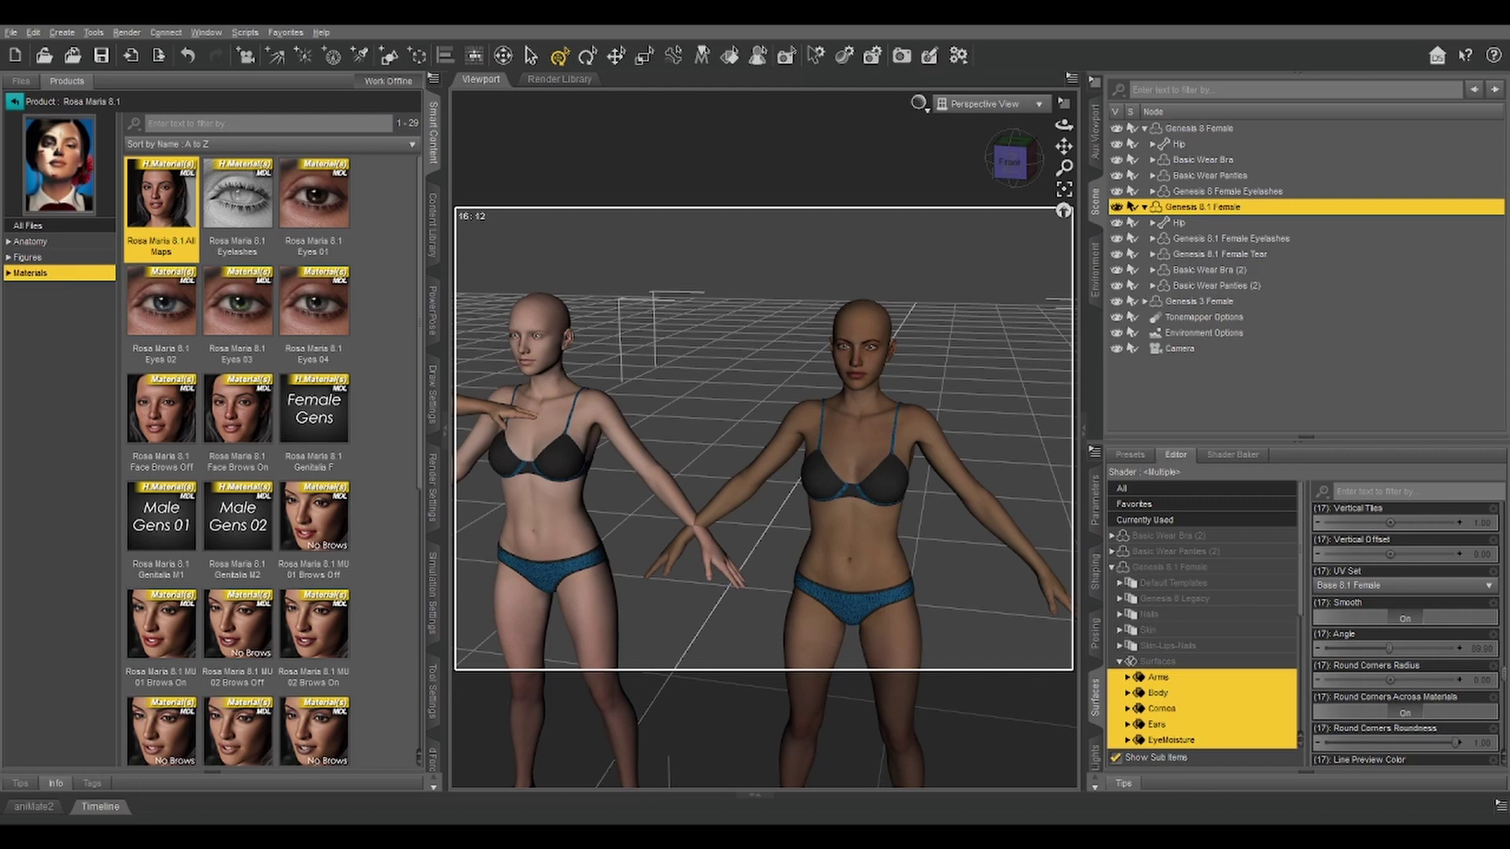
- Try to apply the Rosa Maria 8.1 All Maps material to Genesis 8 Female
click(1192, 128)
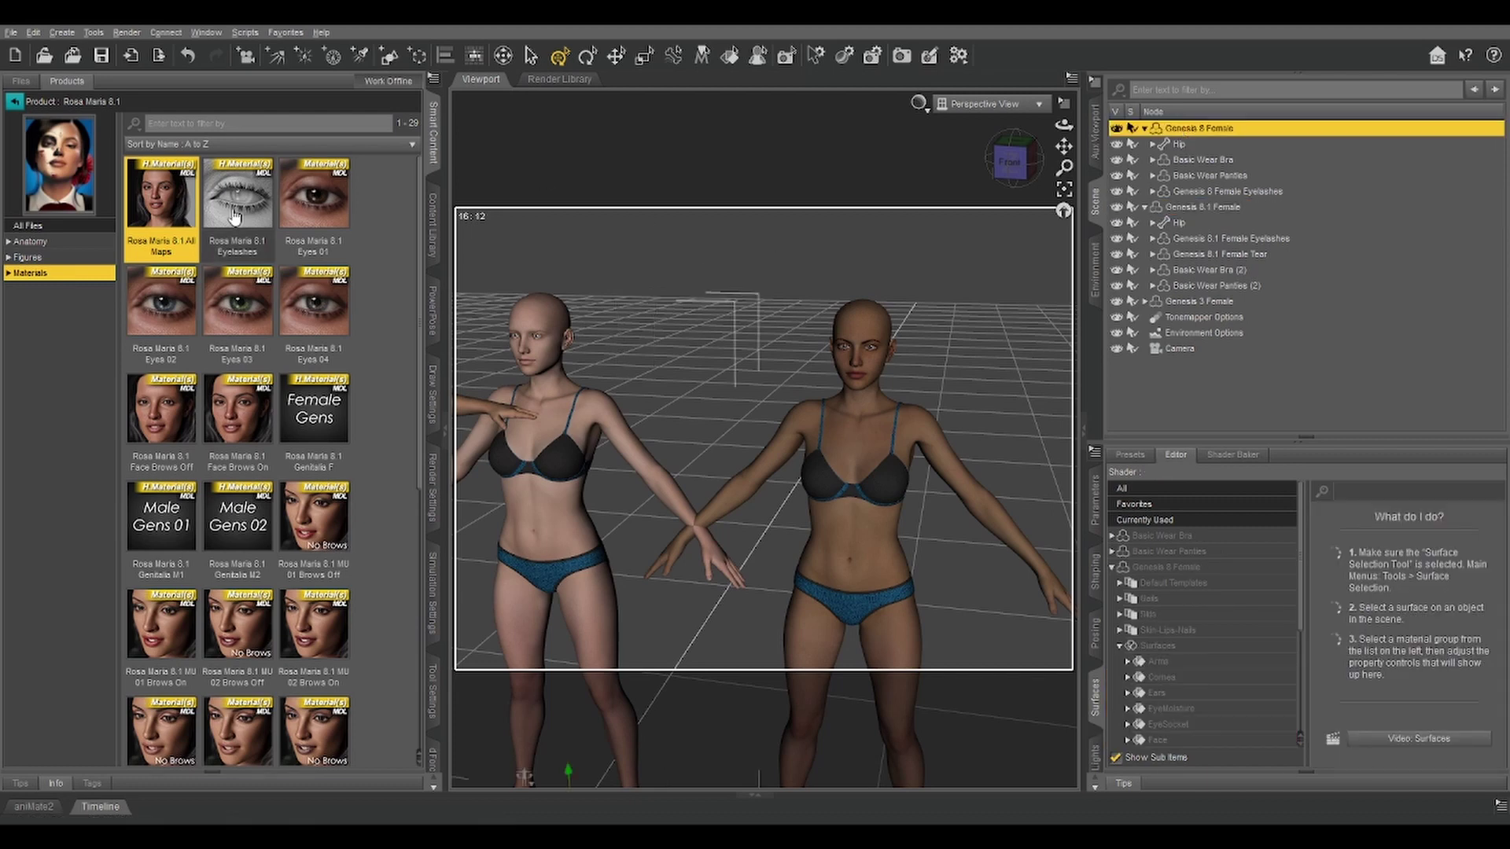
double_click(180, 197)
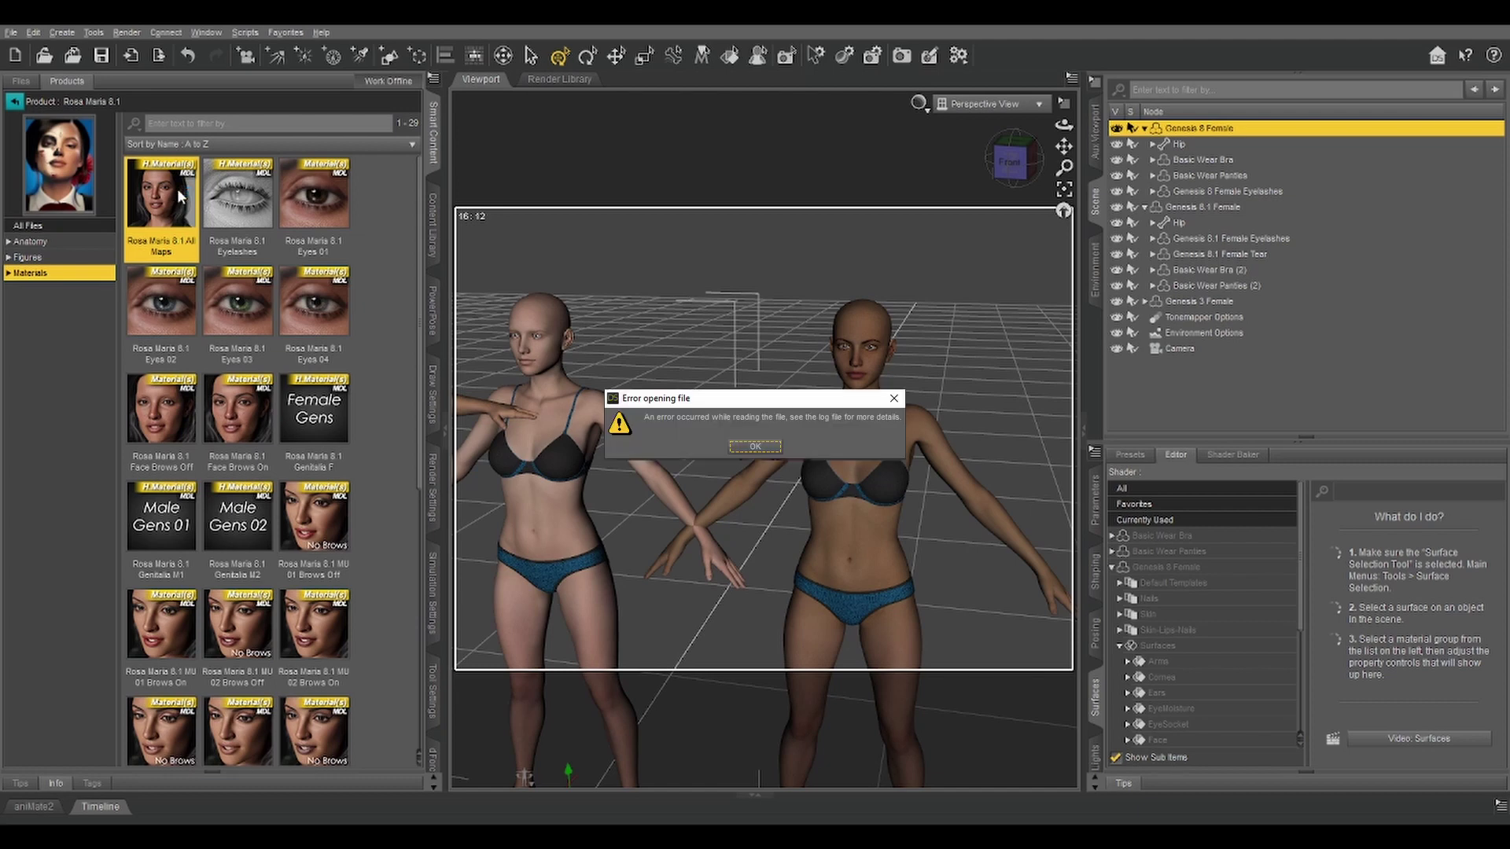
click(755, 446)
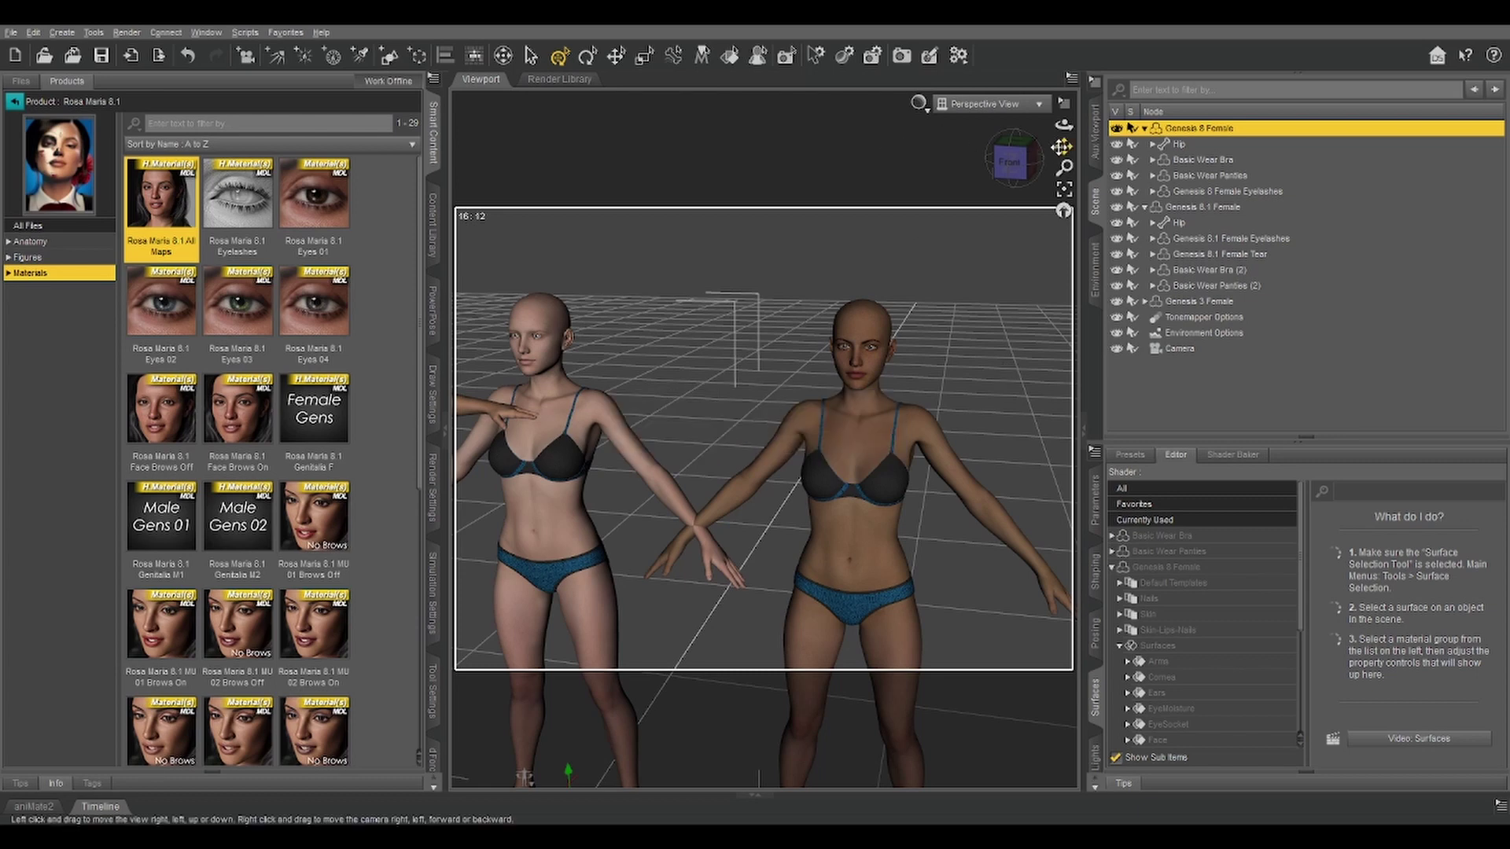
- Copy all surfaces of Genesis 8 Female and paste them onto the surfaces of Genesis 3 Female
drag(1061, 147, 1023, 152)
drag(1064, 146, 1062, 146)
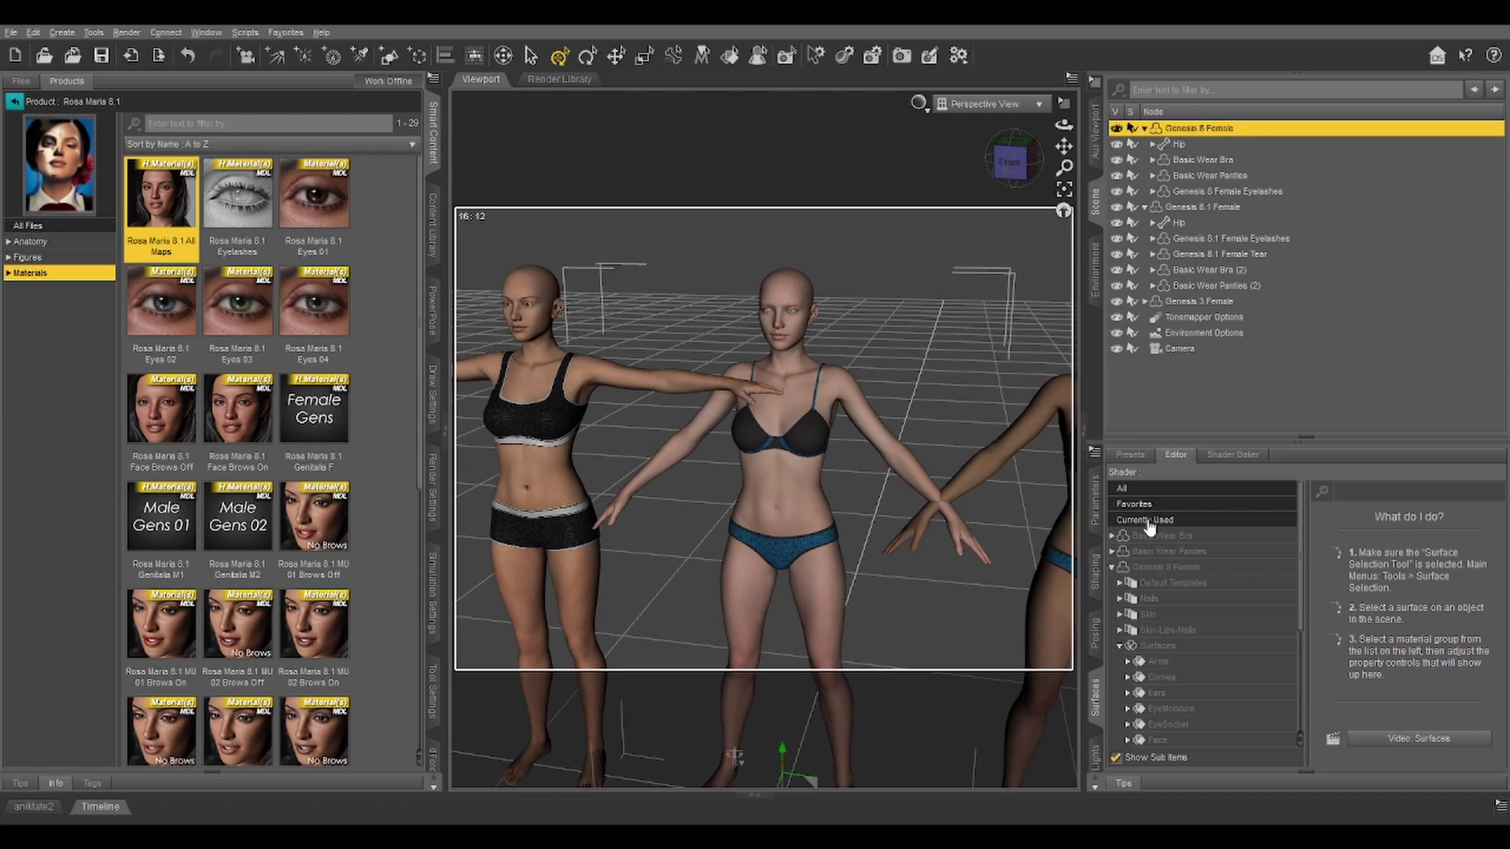
click(1158, 647)
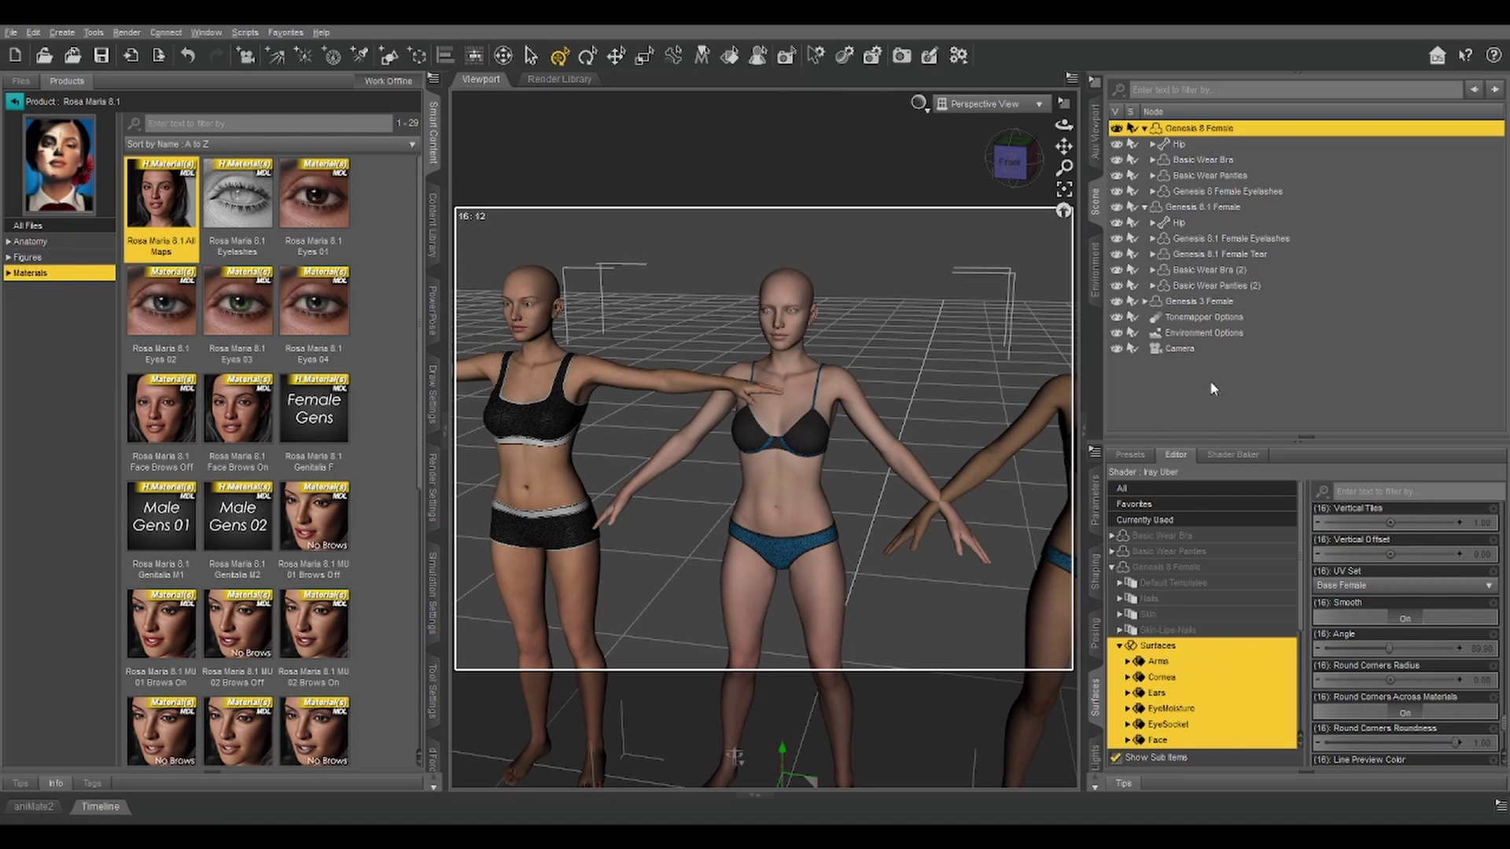
click(1195, 302)
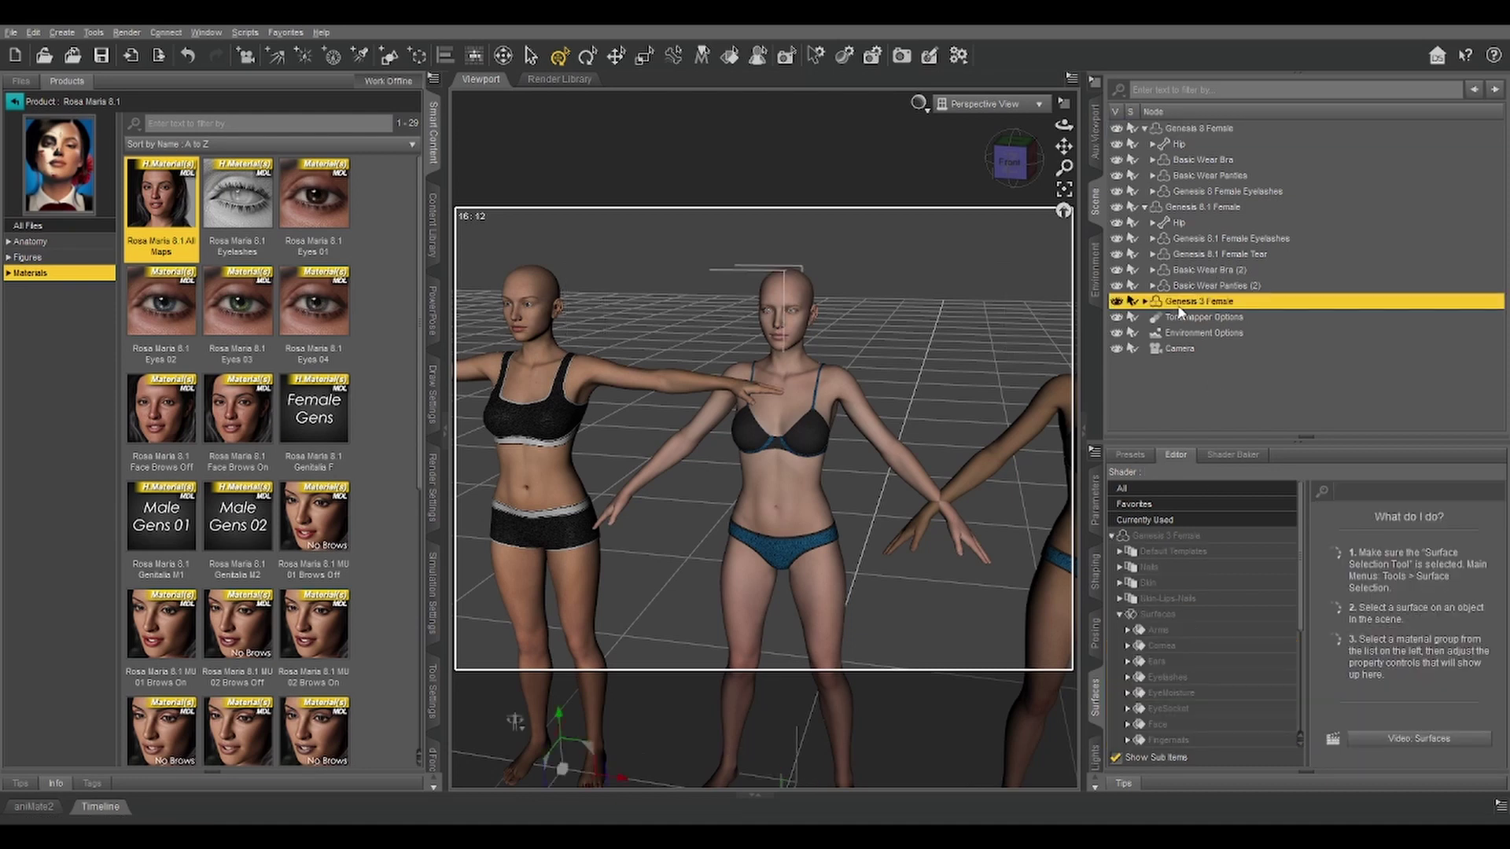
click(1158, 616)
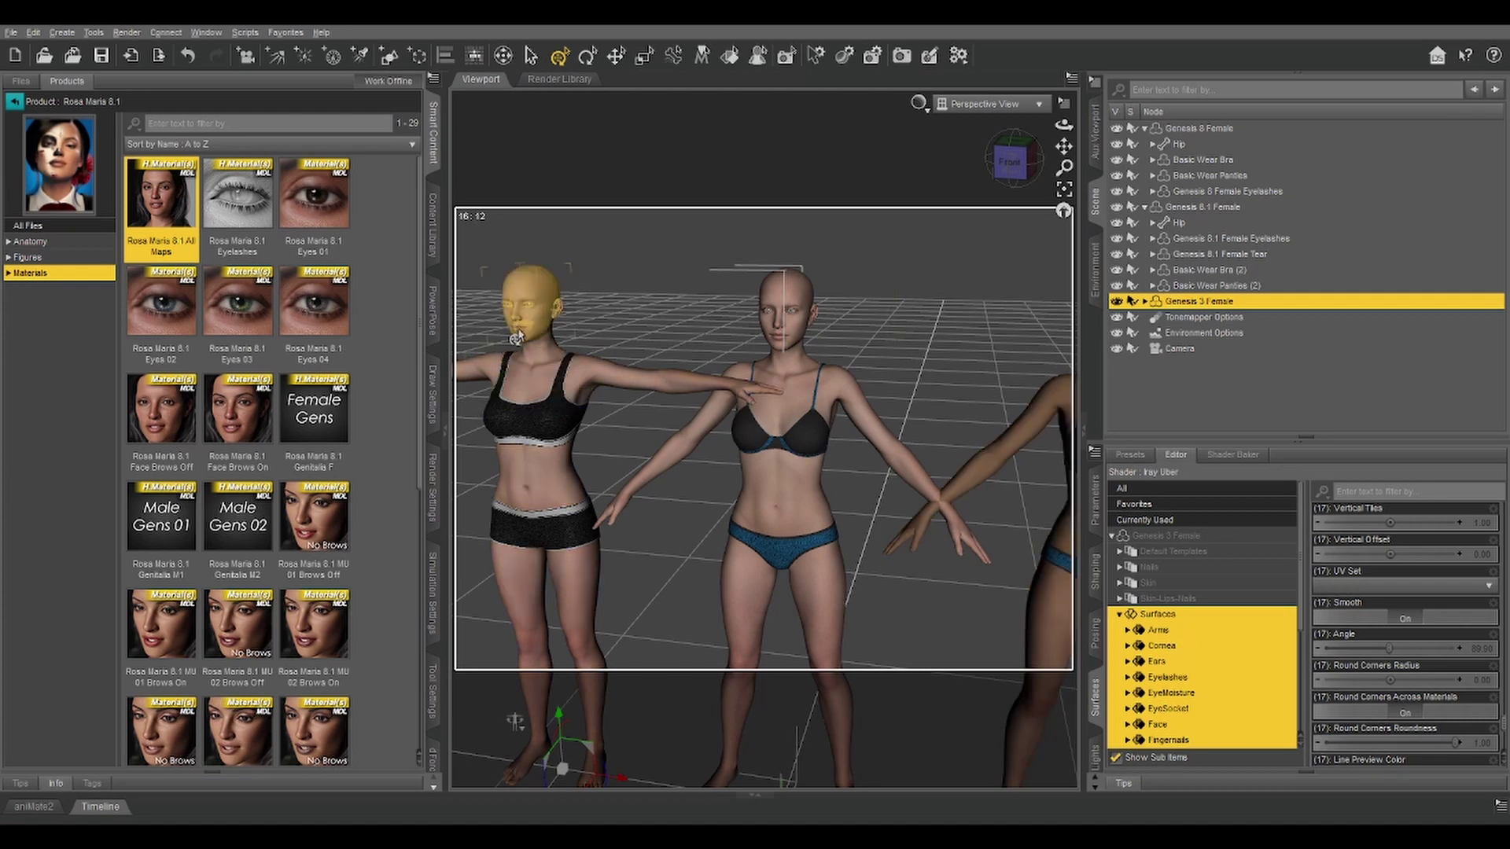
click(1004, 174)
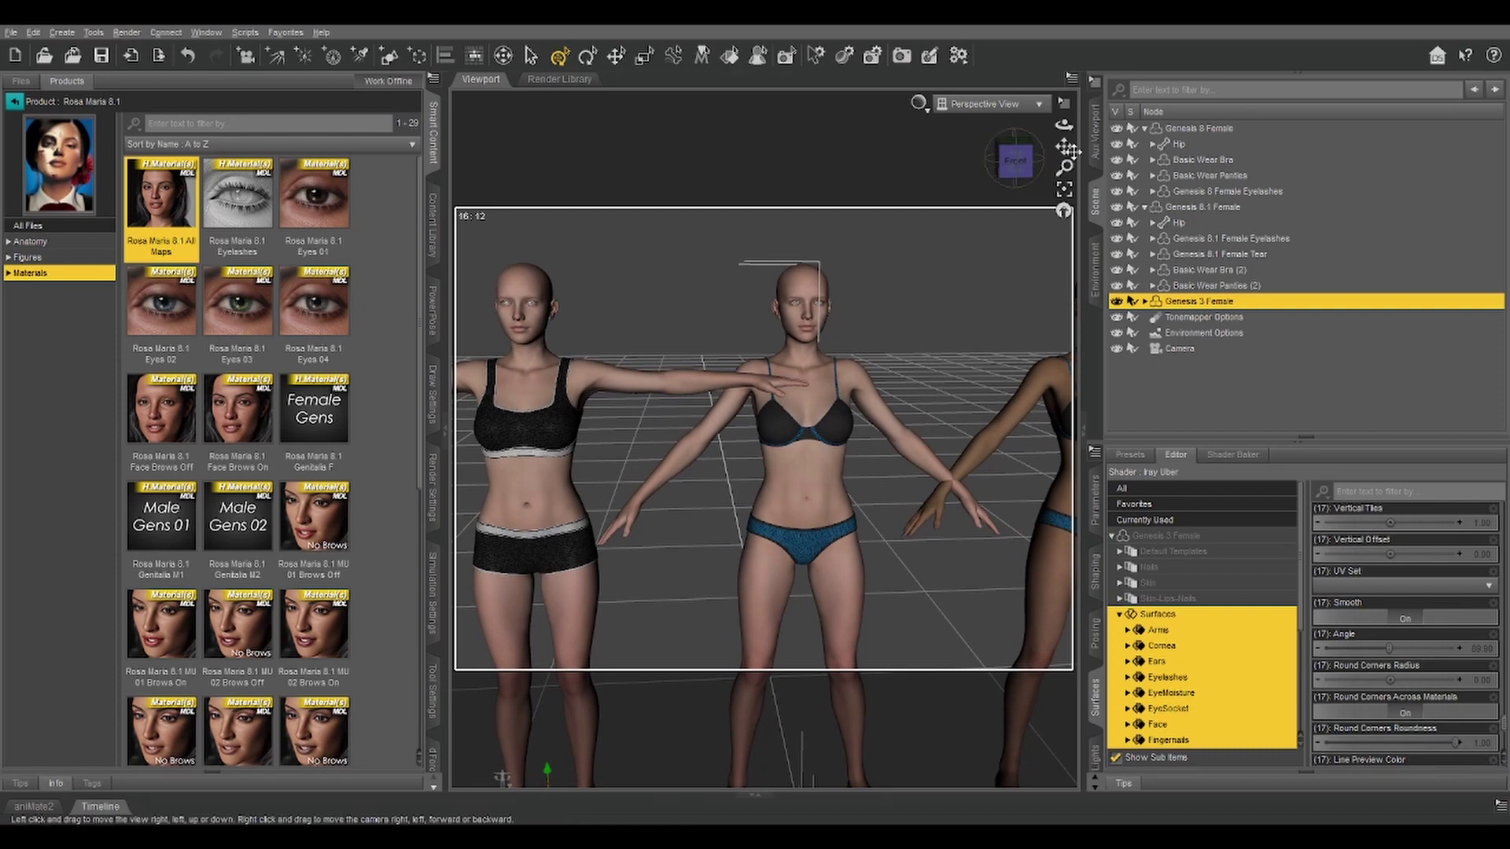
- Copy all surfaces of Genesis 8.1 Female and paste them onto the surfaces of Genesis 8 Female
drag(1064, 146, 1125, 148)
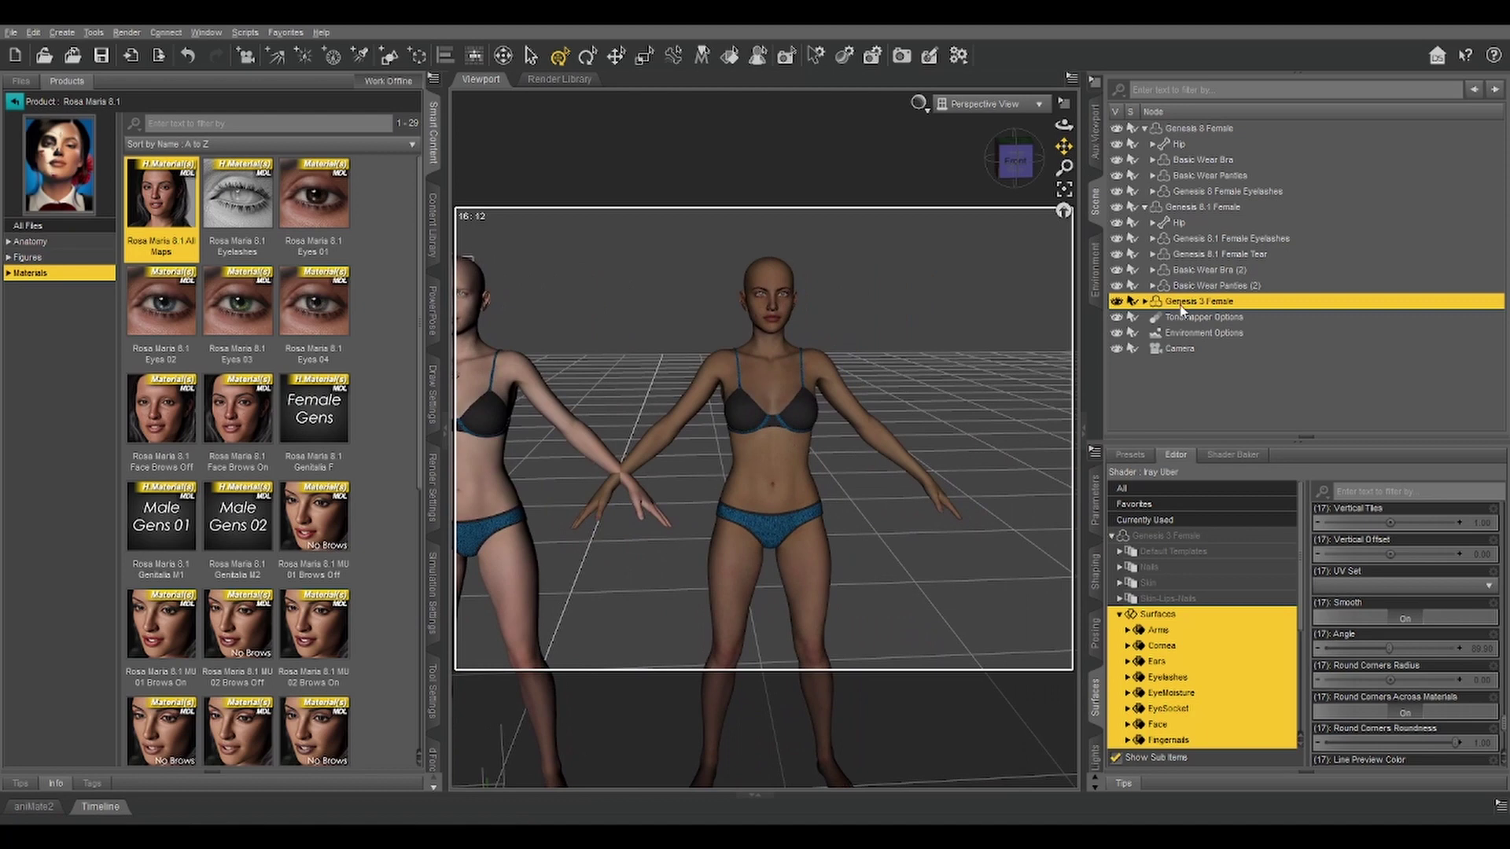
click(1191, 209)
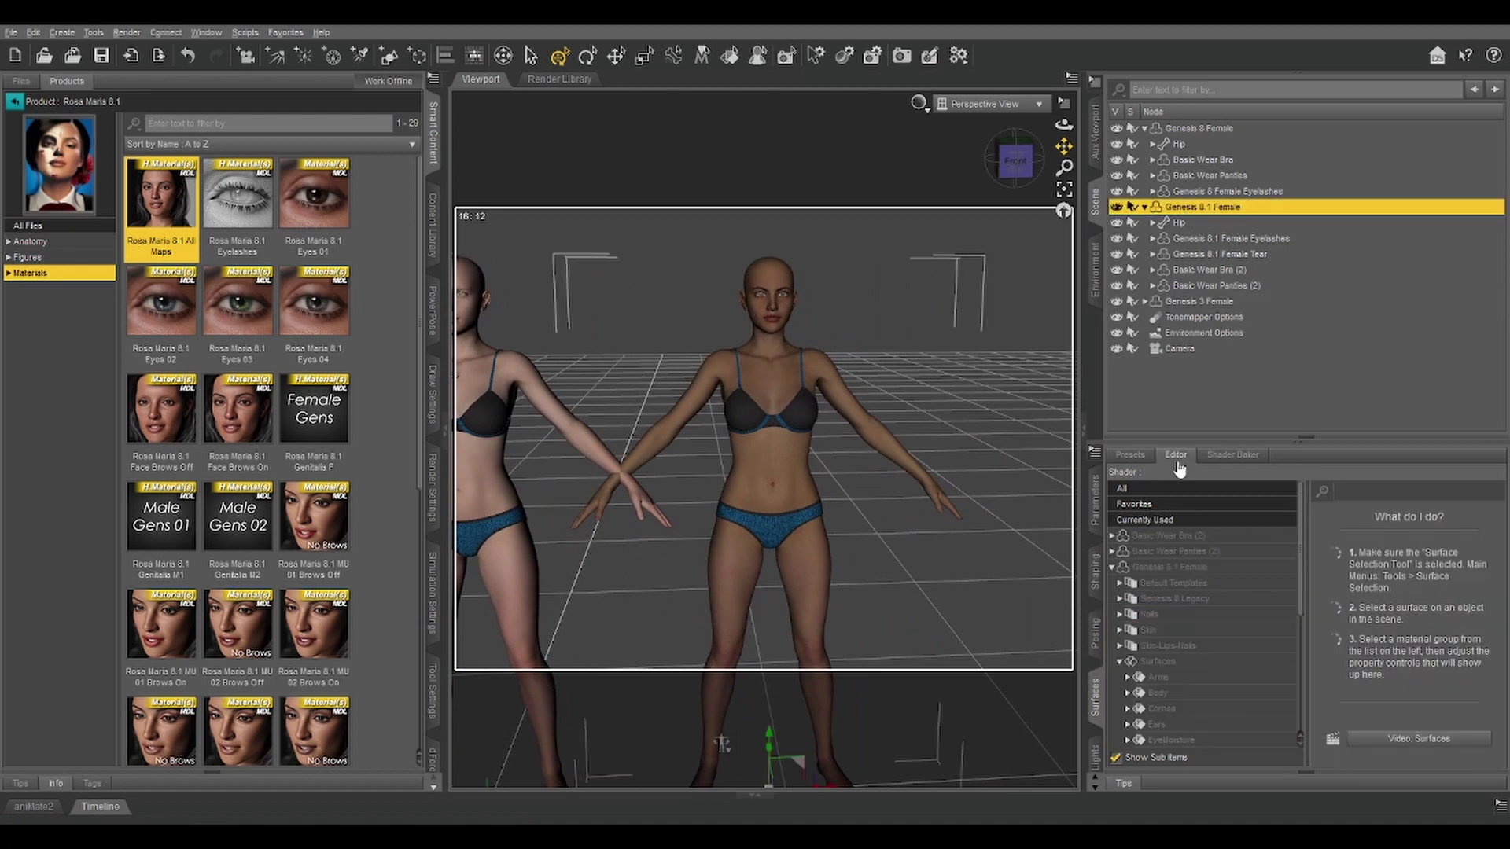
click(1158, 663)
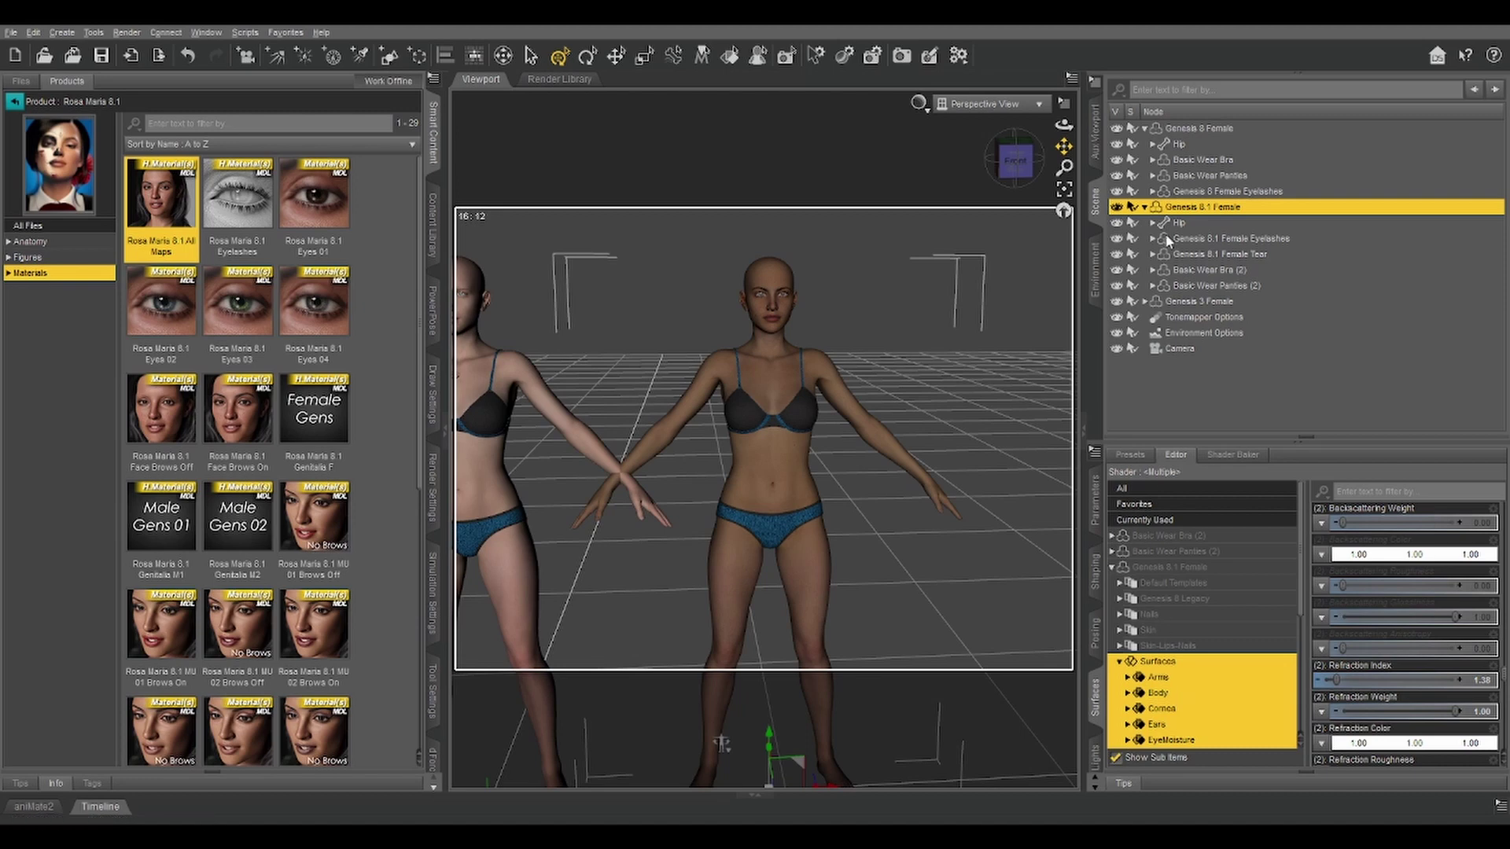
click(1182, 141)
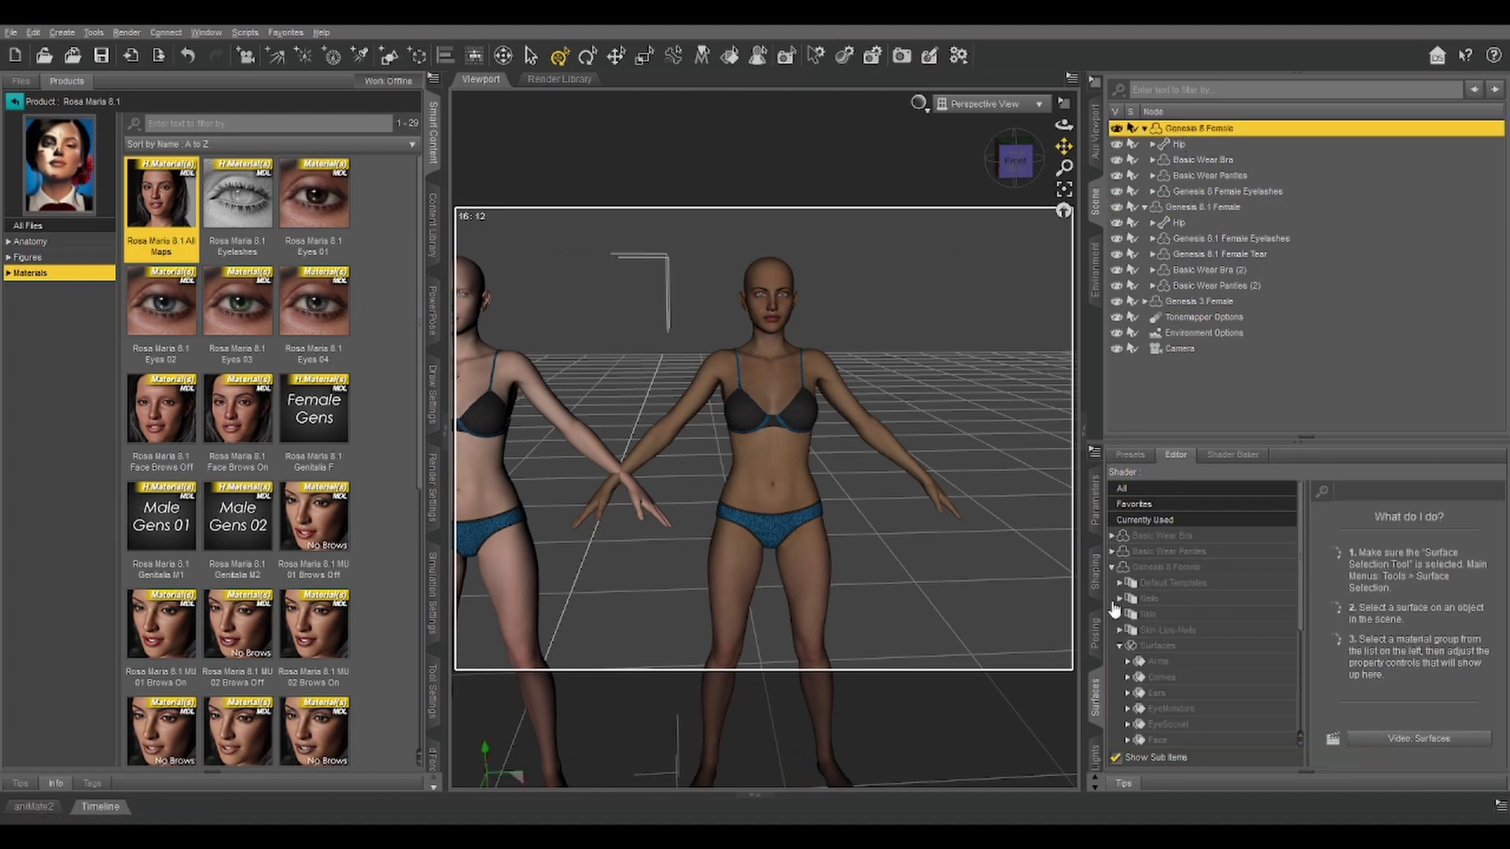
drag(1063, 147, 1047, 149)
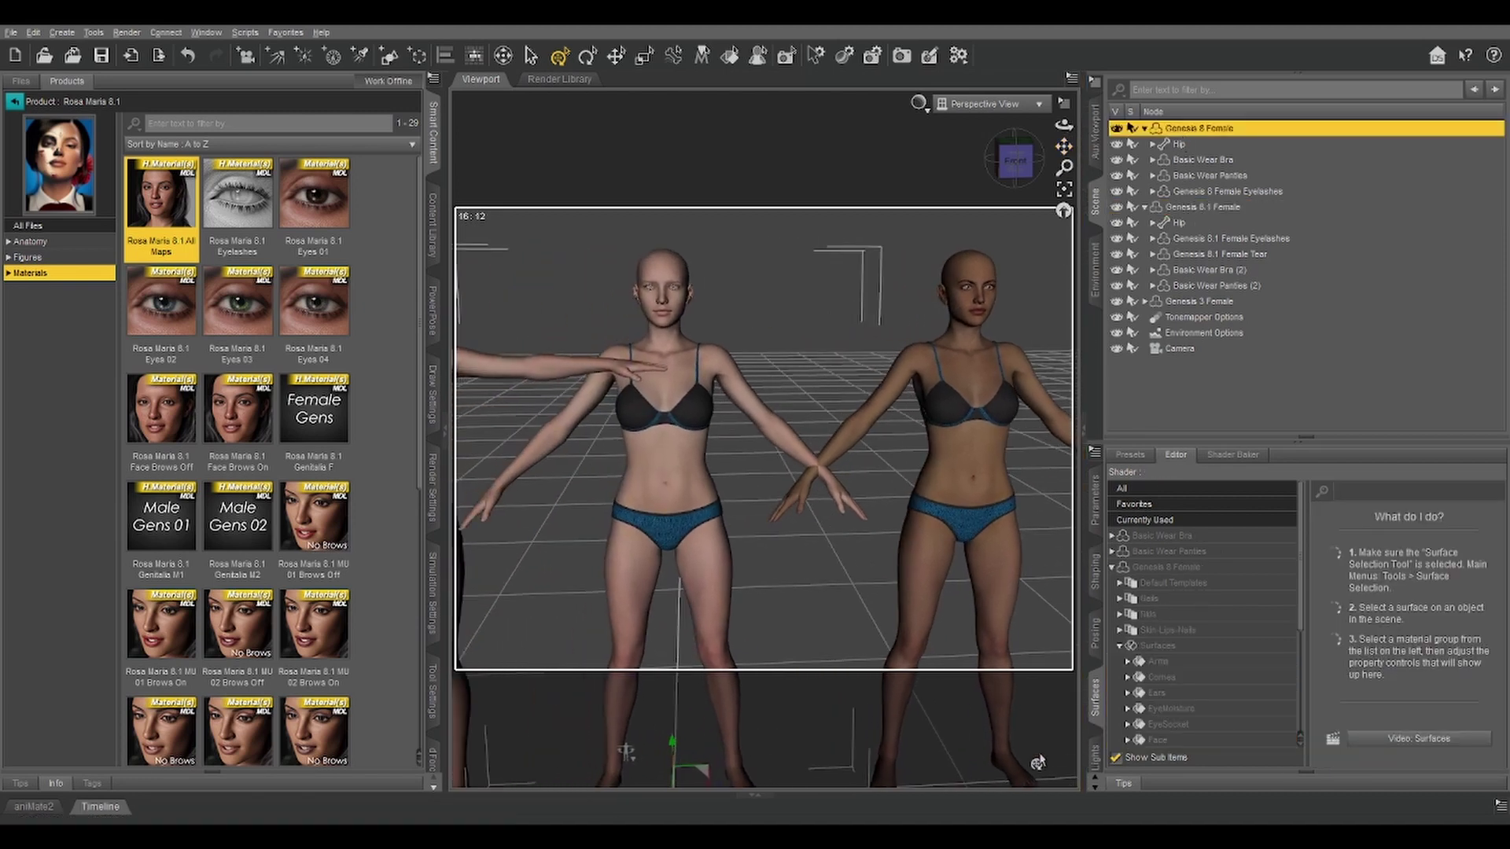
click(1160, 646)
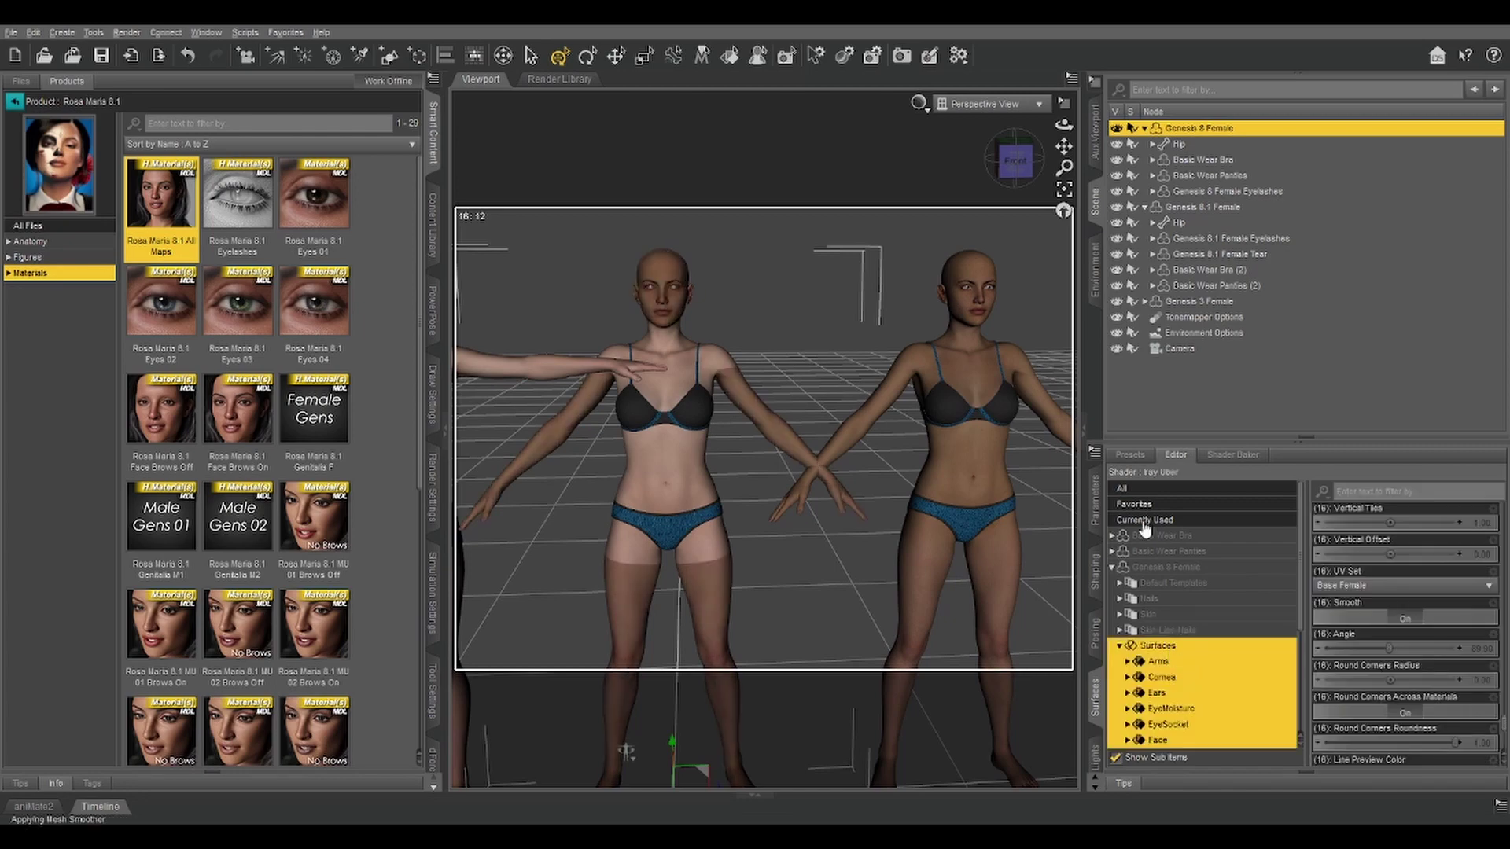
click(1011, 158)
mouse_move(1011, 158)
mouse_down()
mouse_move(889, 158)
mouse_move(1018, 169)
mouse_up()
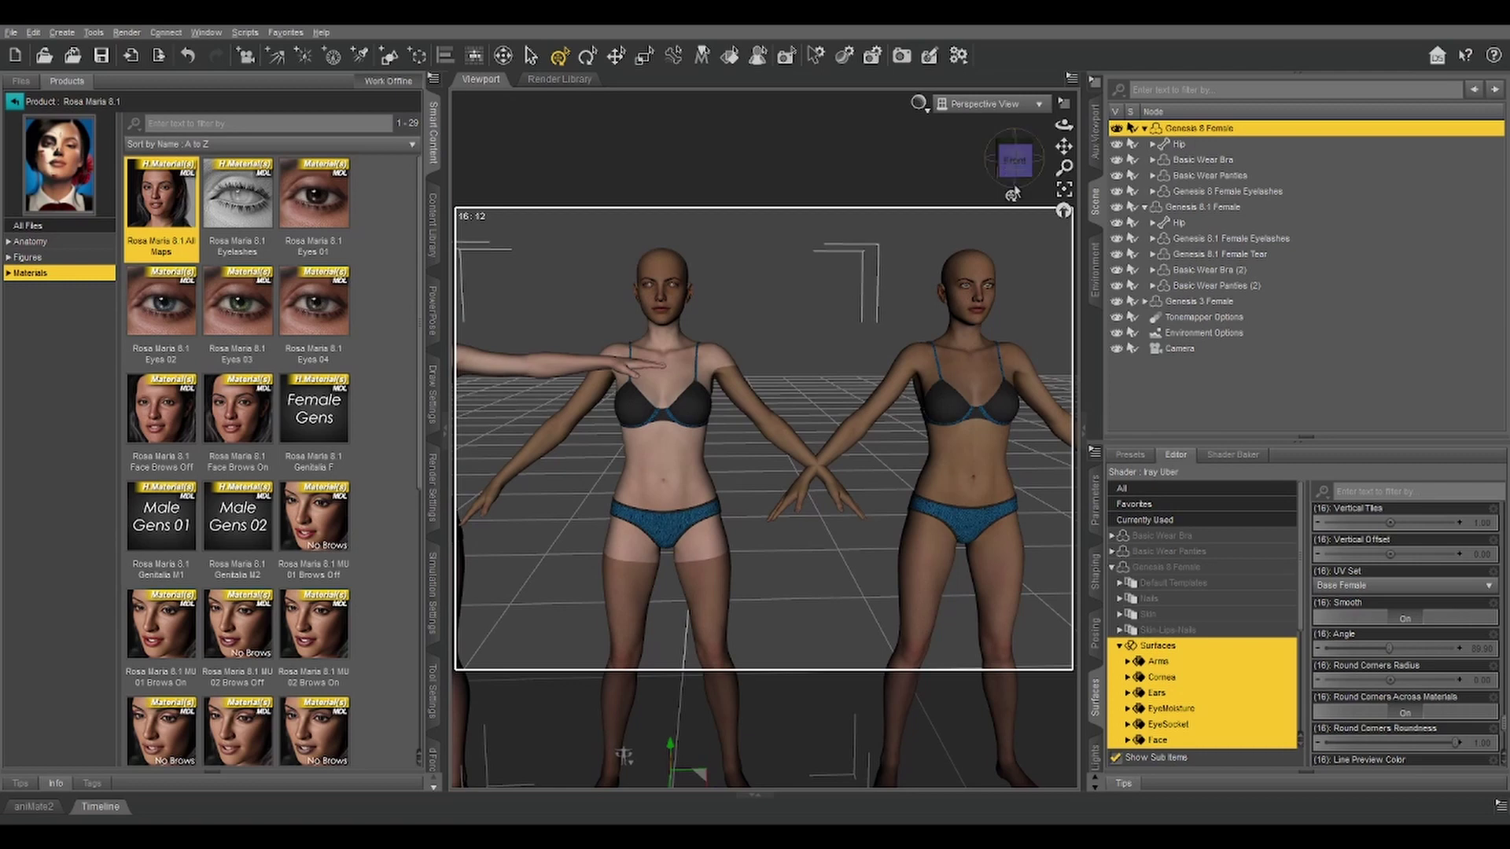
- Examine the pasted materials on Genesis 8 Female's face up close and compare them with the other two figures
mouse_move(1063, 146)
mouse_down()
mouse_move(1081, 165)
mouse_move(1064, 157)
mouse_move(1064, 125)
mouse_move(1062, 168)
mouse_up()
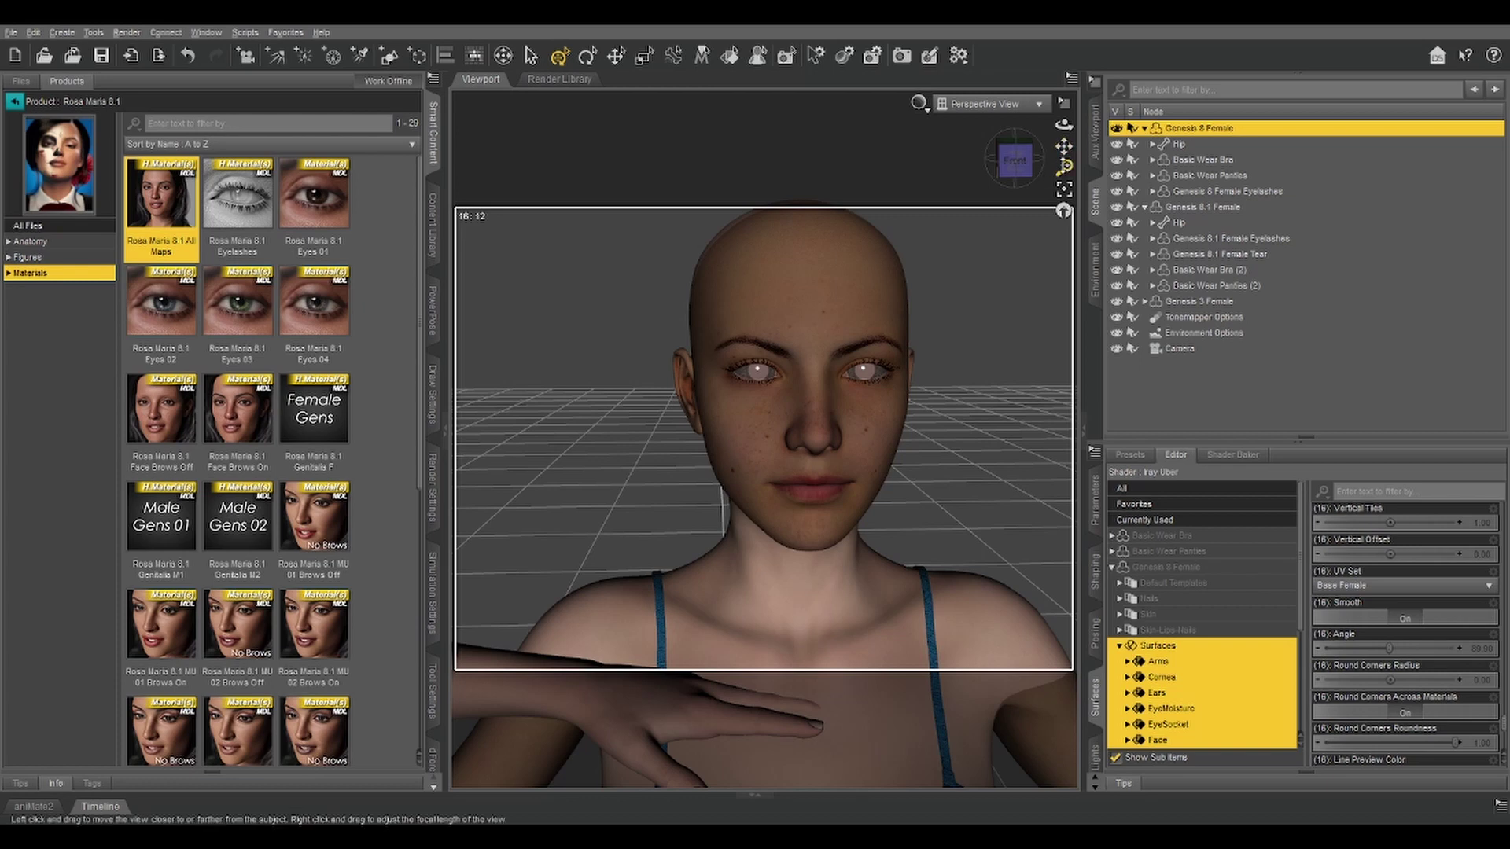
drag(1064, 167, 1064, 203)
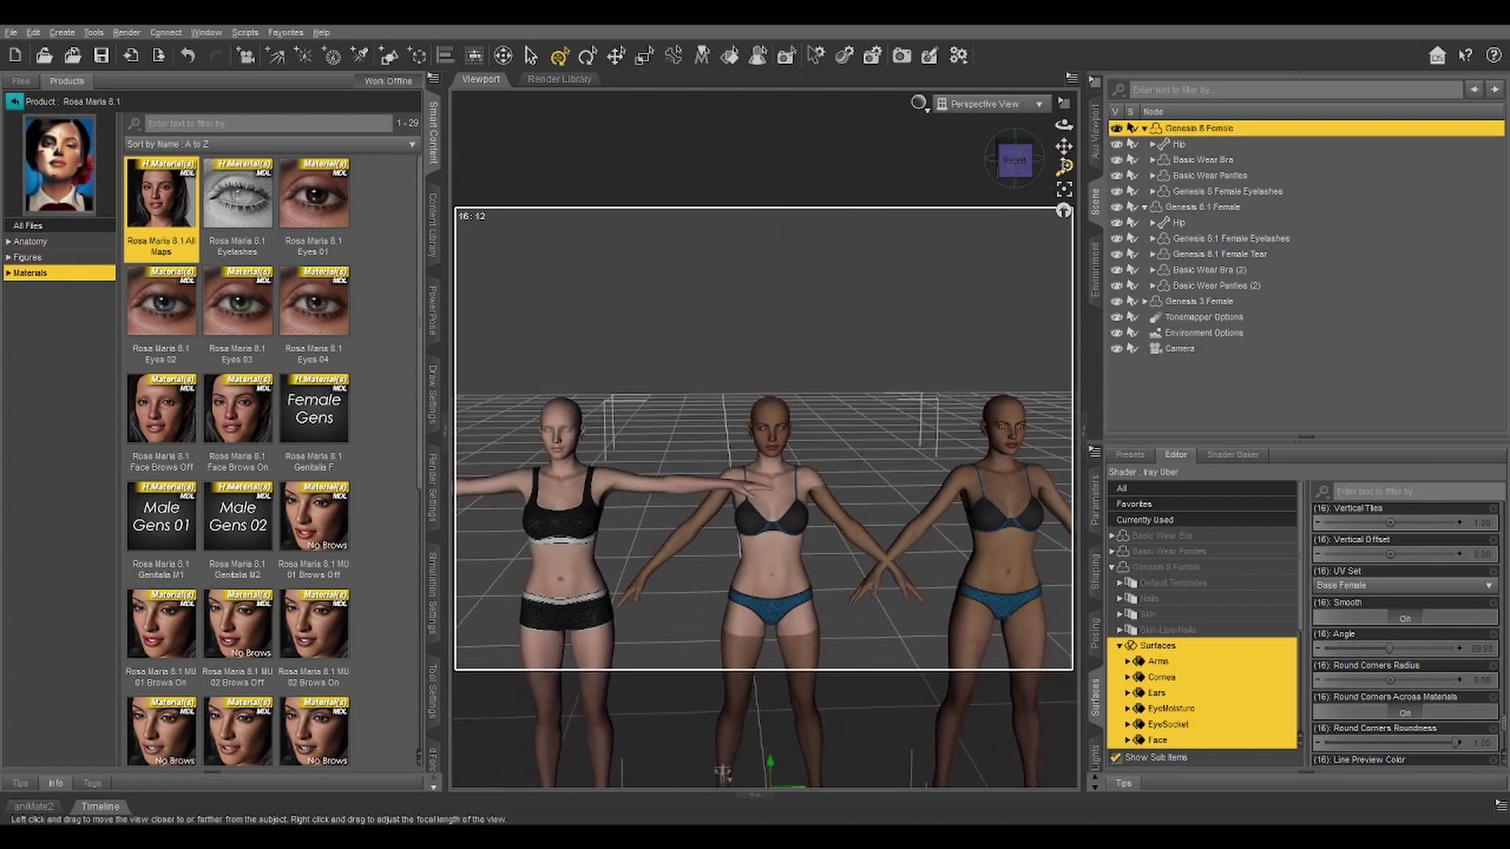
drag(1064, 147, 1051, 73)
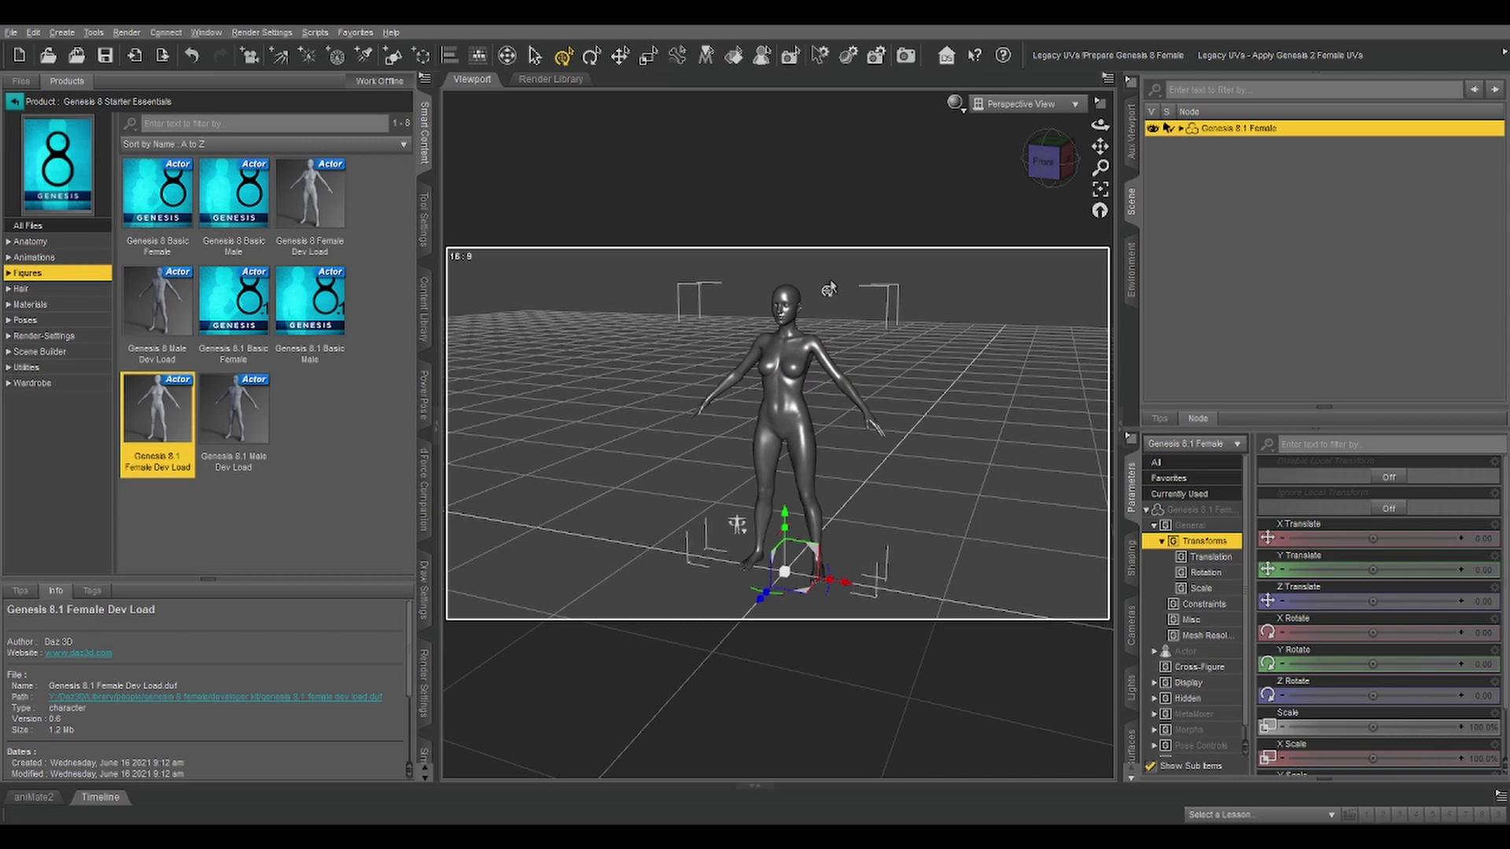
- Show the Mesh Resolution parameters of the Genesis 8.1 Female Dev Load figure
click(1184, 527)
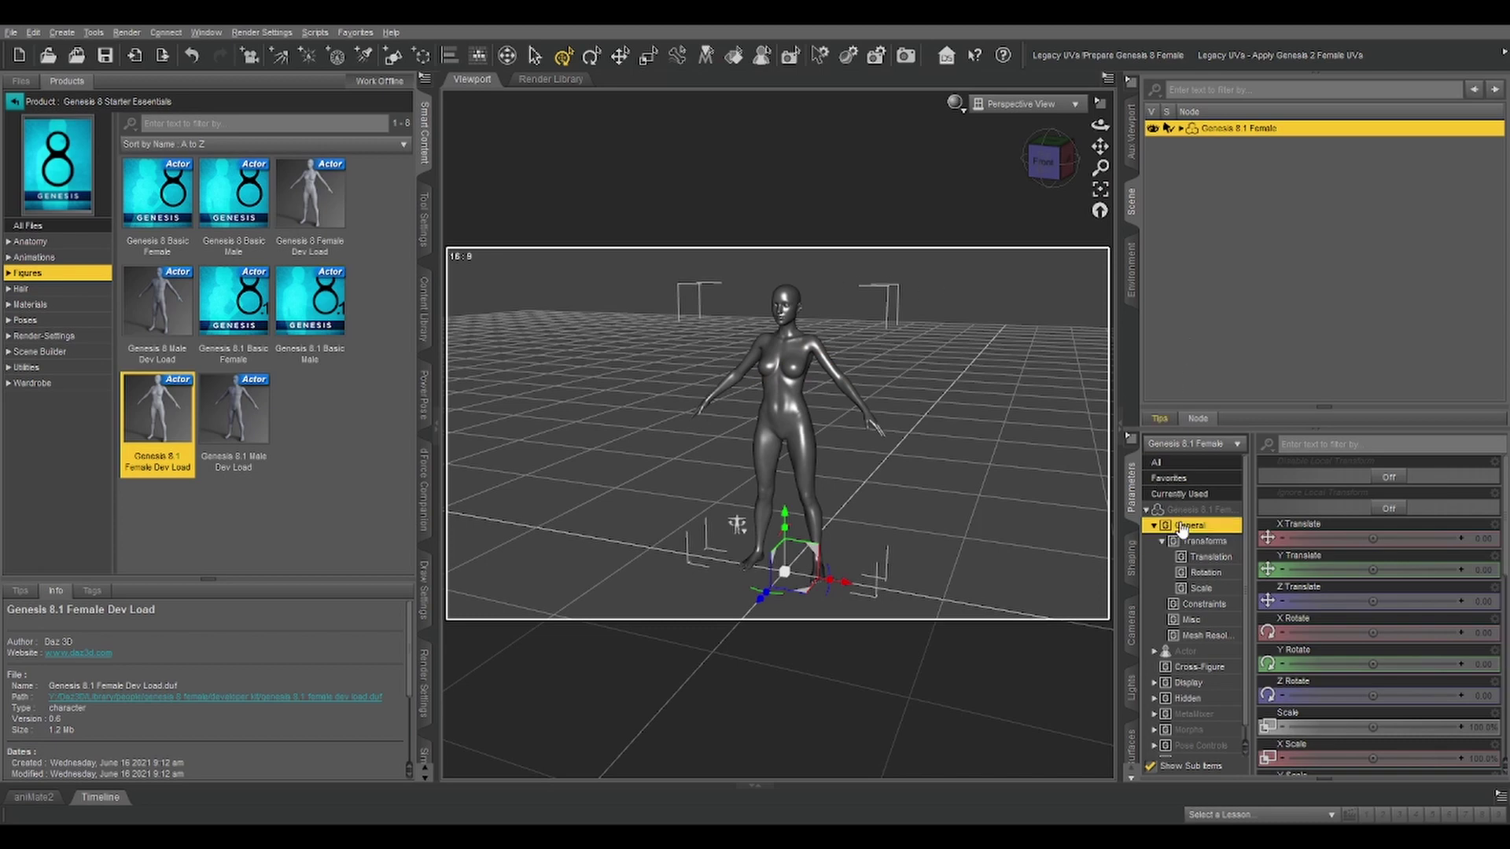
click(1184, 639)
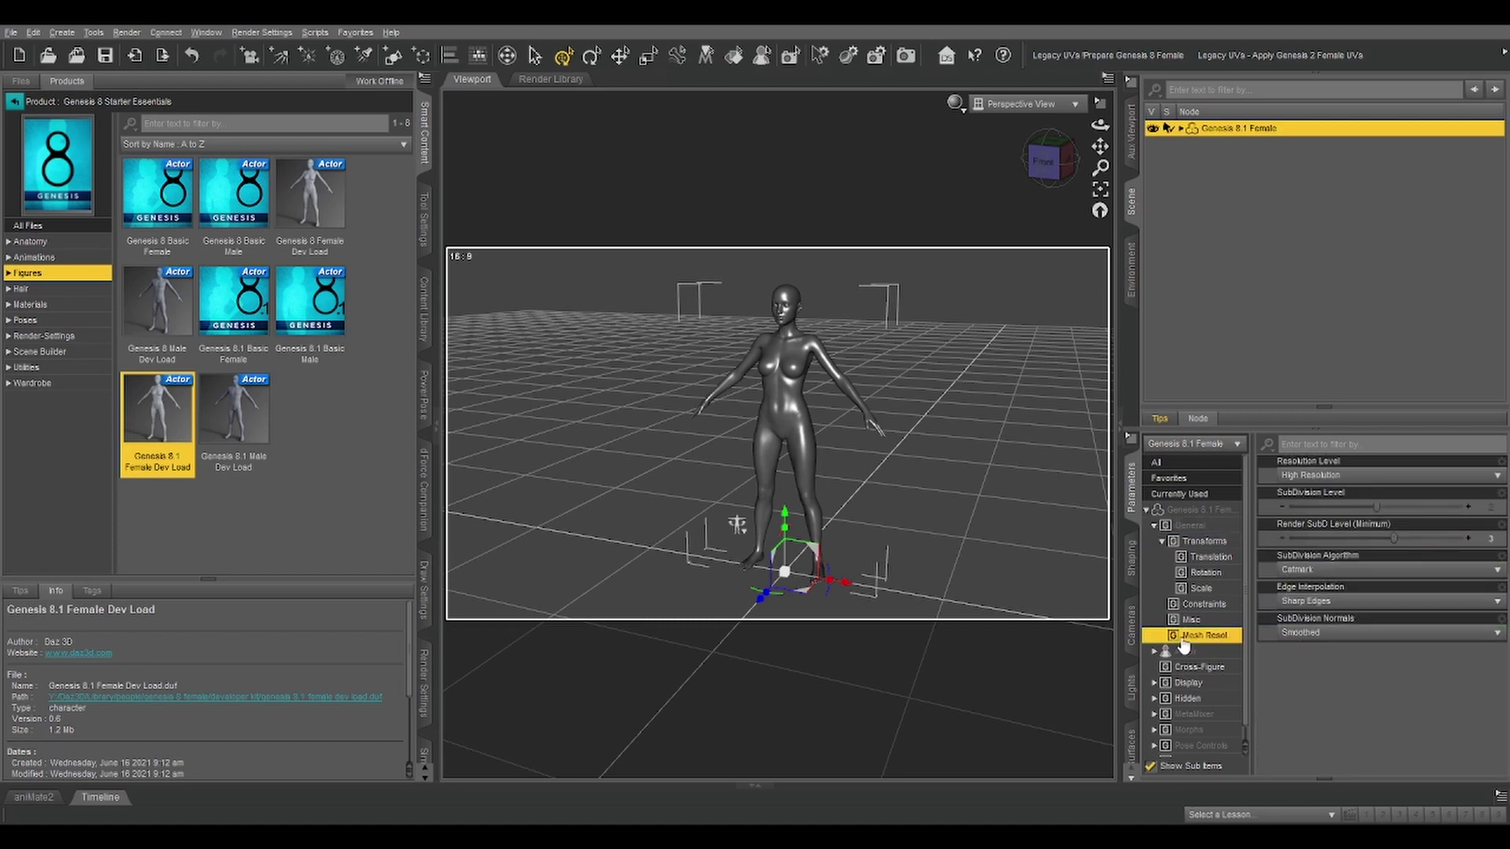
click(1311, 497)
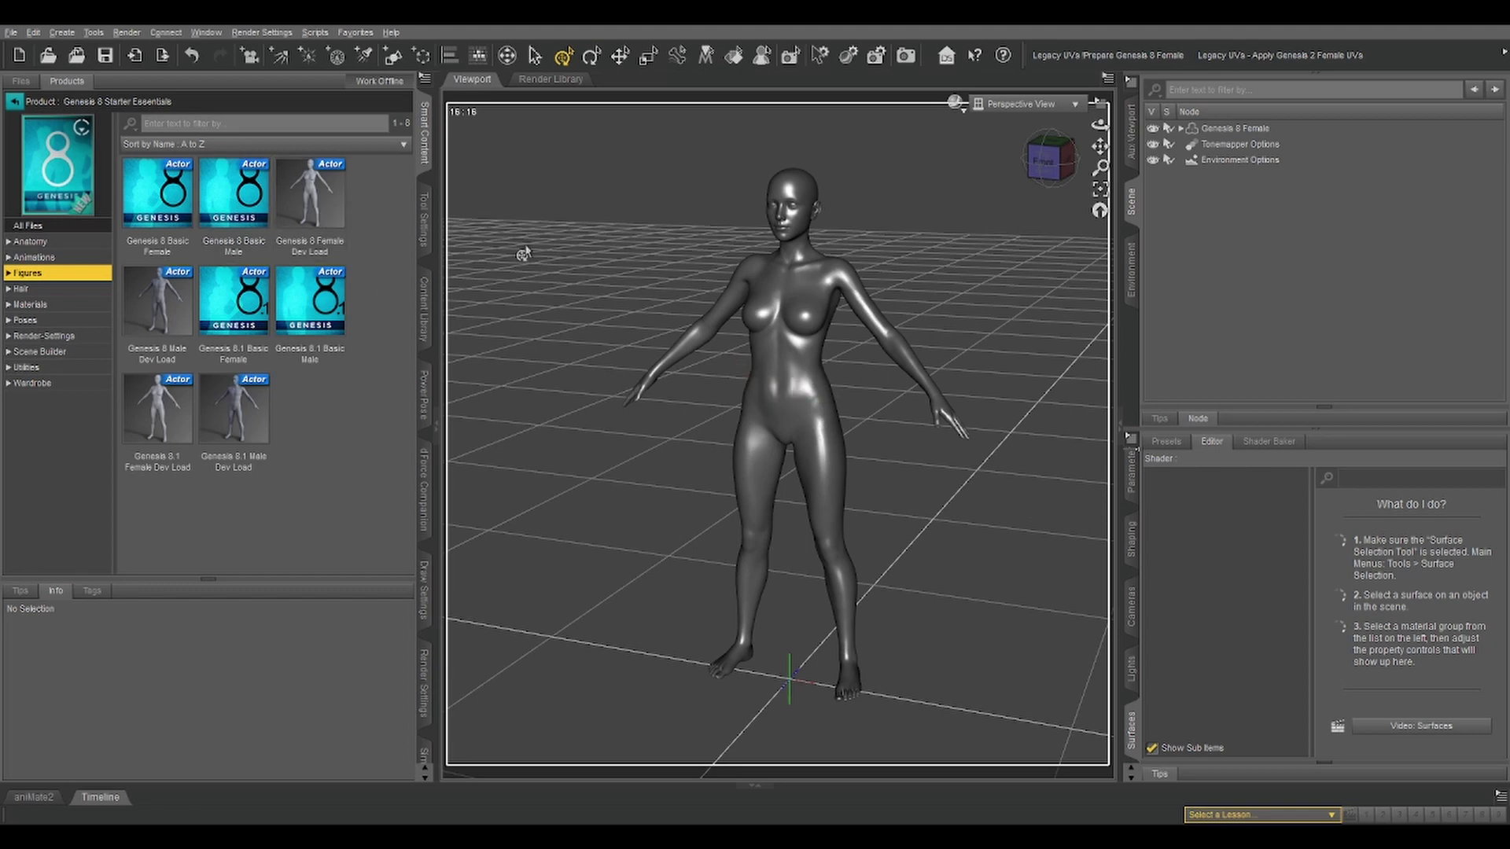
- Select Genesis 8 Female and look up the Load UV Set command among its figure geometry editing commands
click(1214, 126)
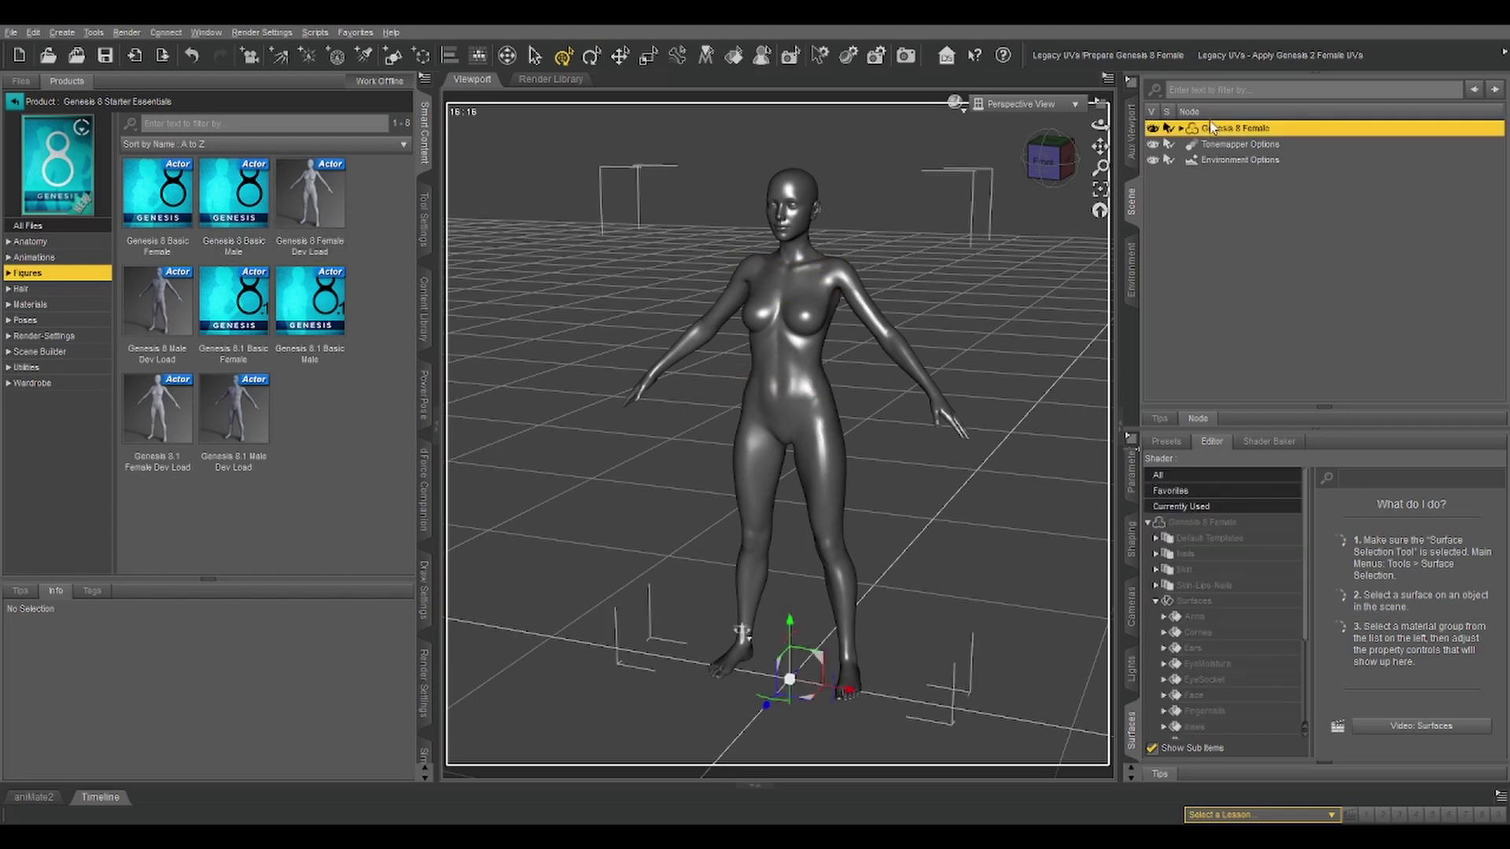
click(32, 32)
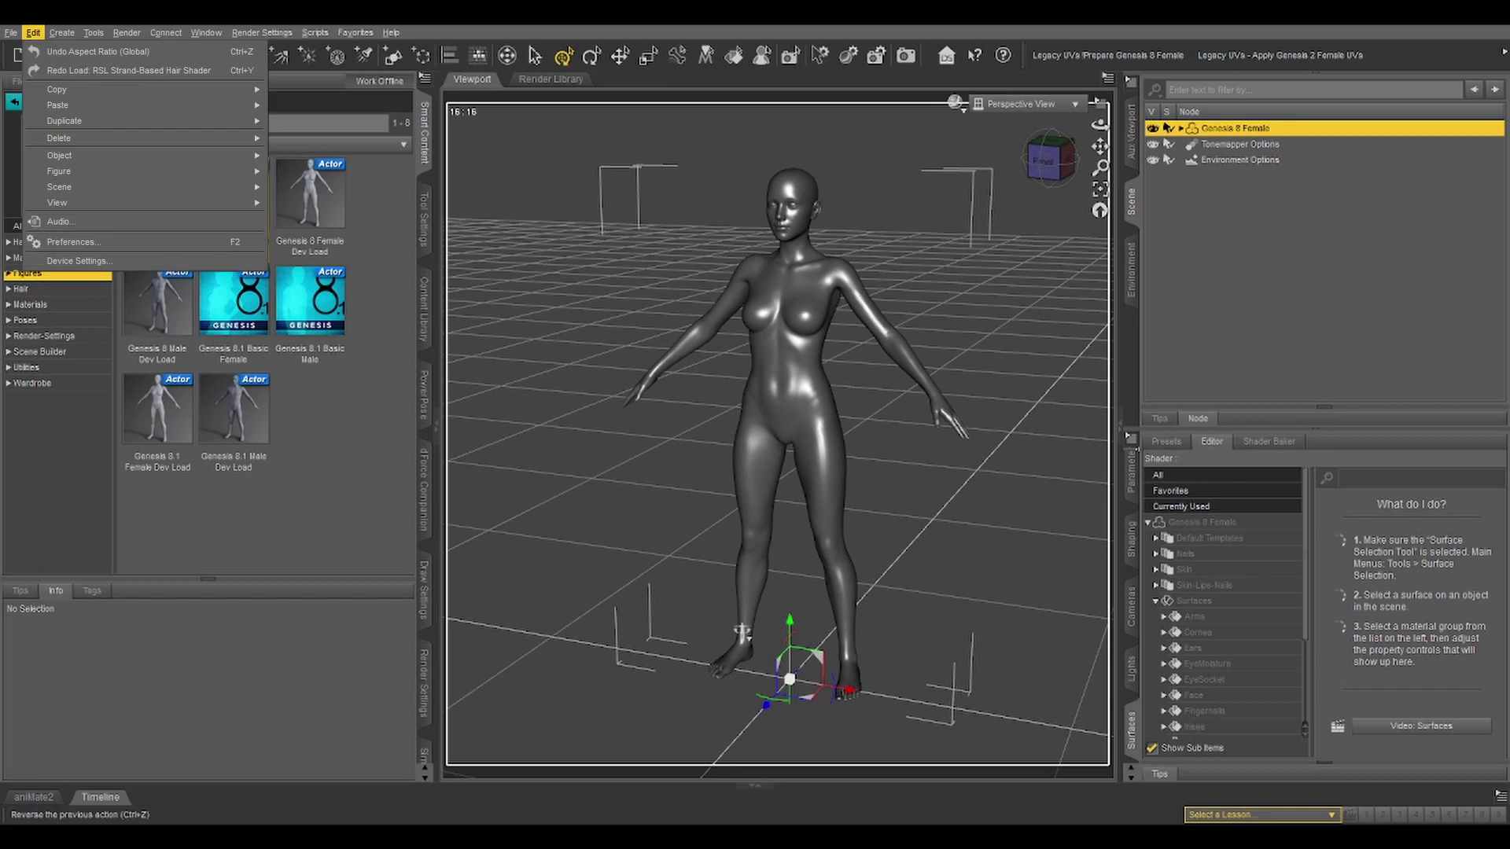
mouse_move(63, 171)
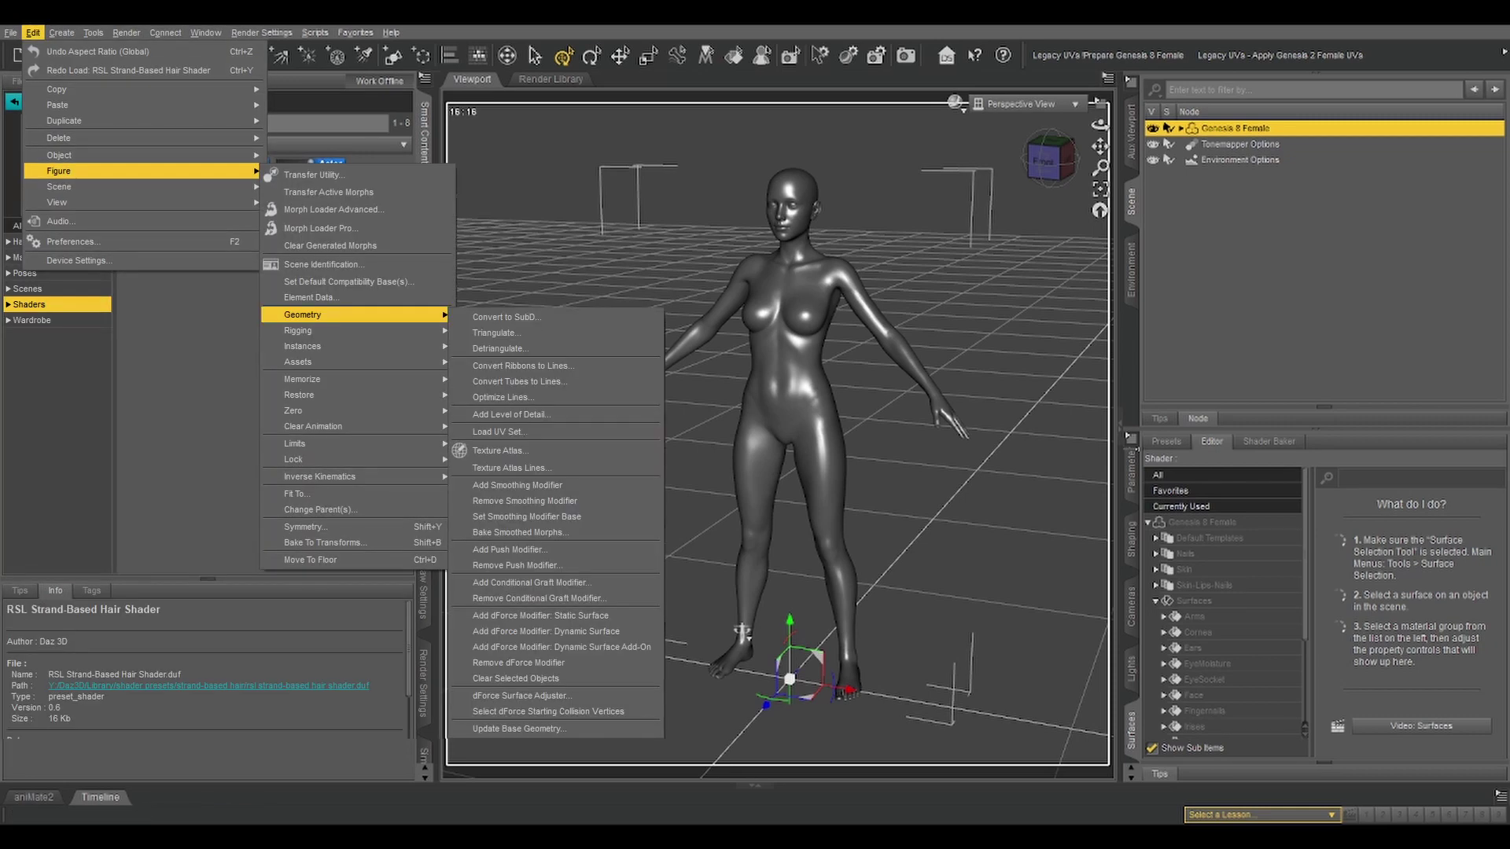
mouse_move(354, 315)
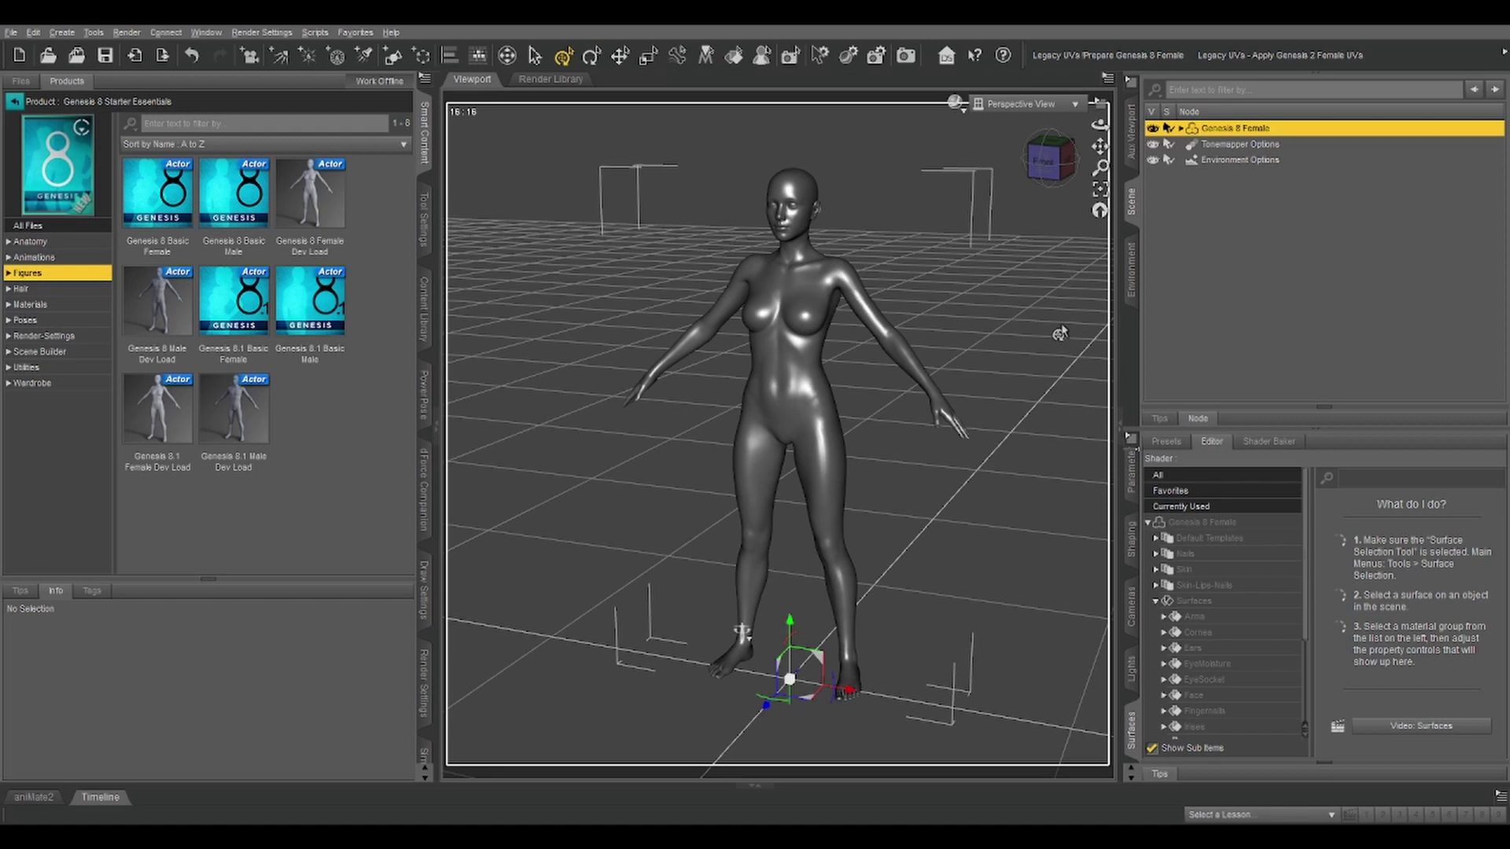
- Look up the UV Asset(s) option among the support asset saving commands for Genesis 8 Female
click(11, 33)
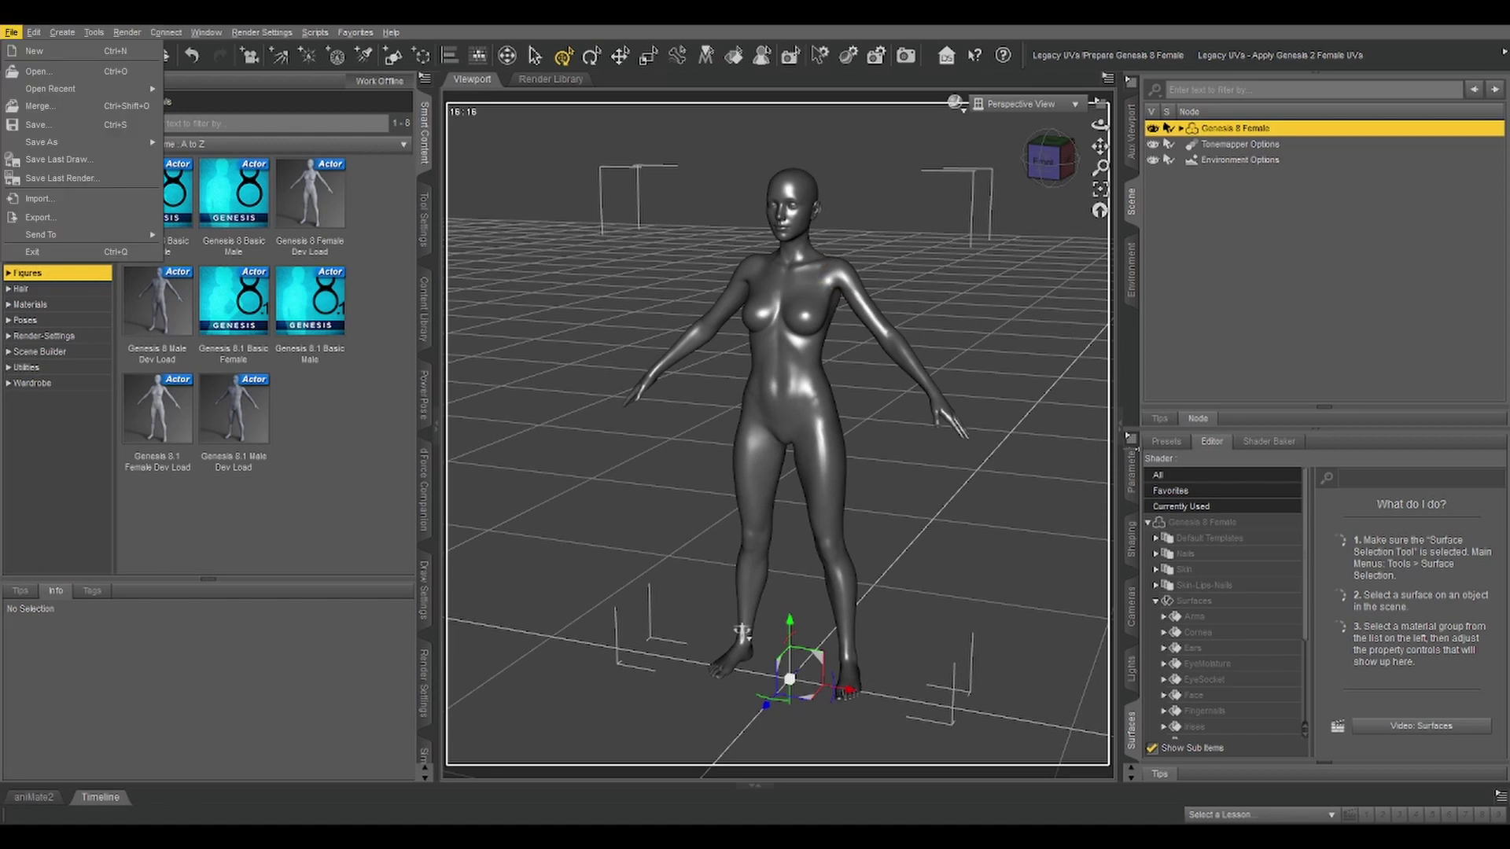
mouse_move(48, 142)
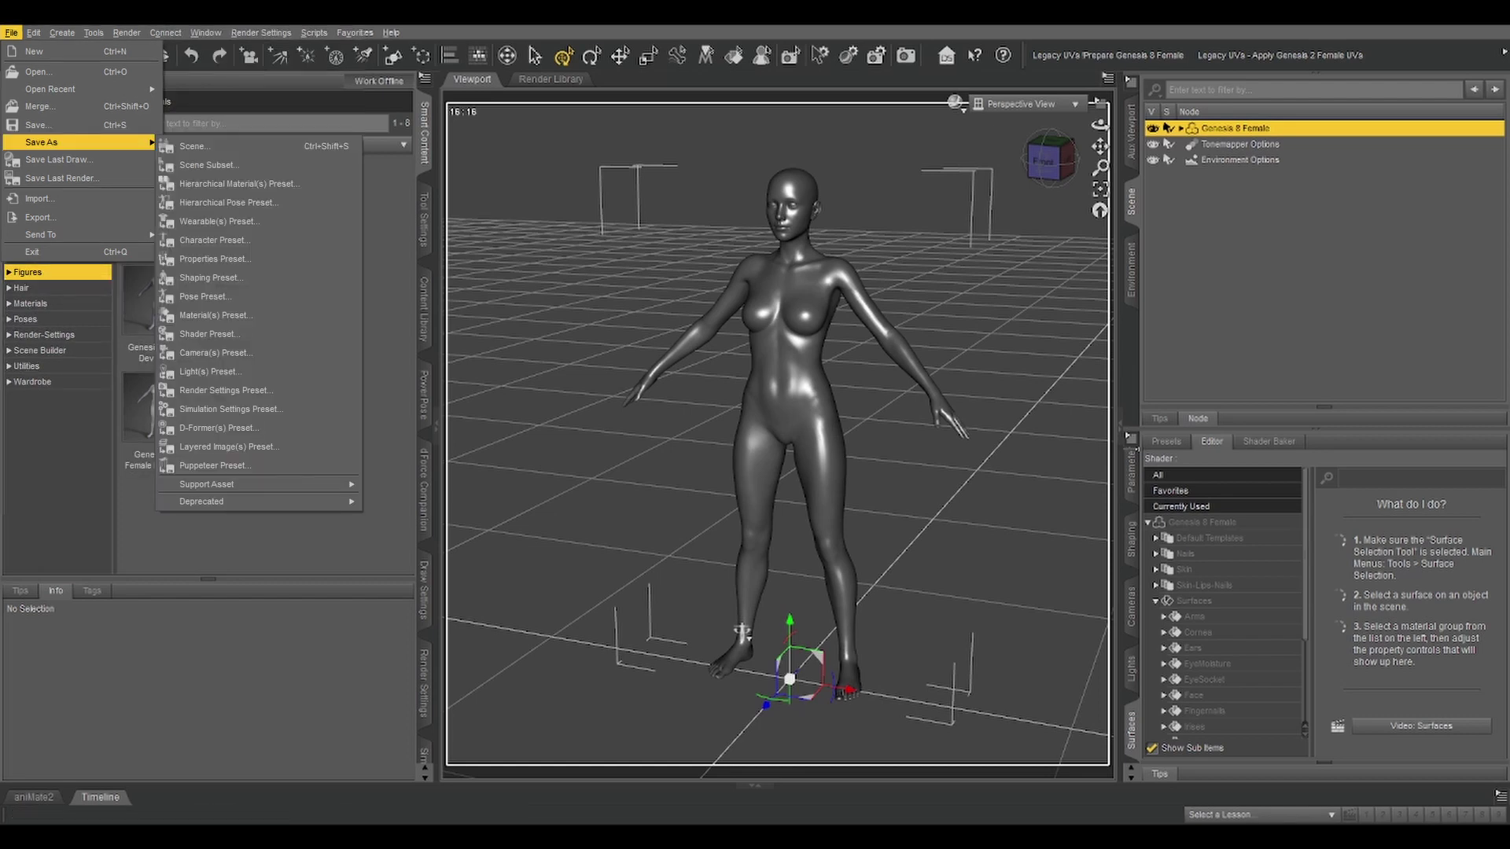
mouse_move(236, 485)
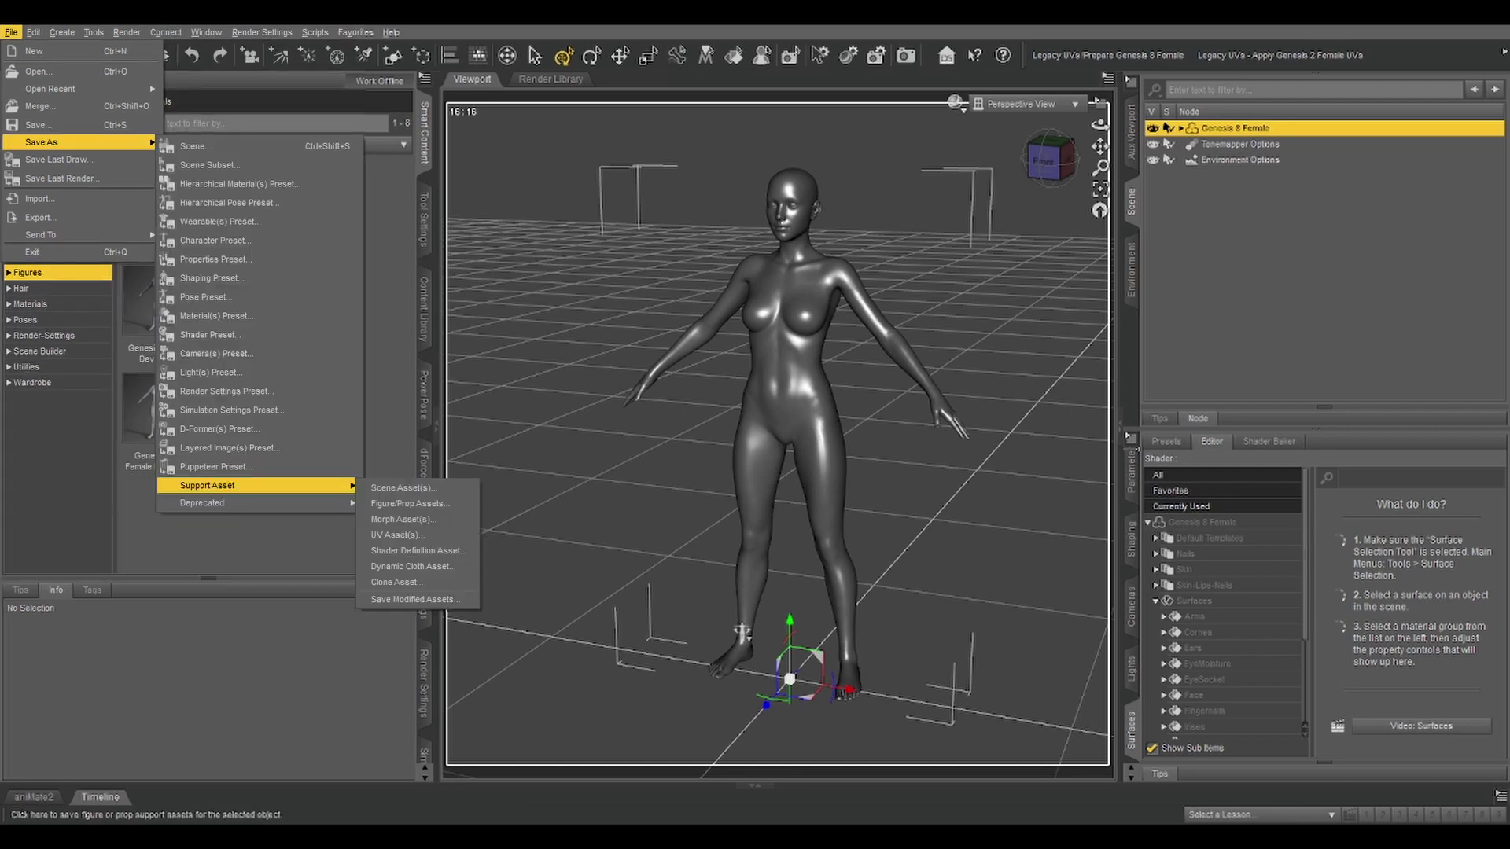
click(421, 615)
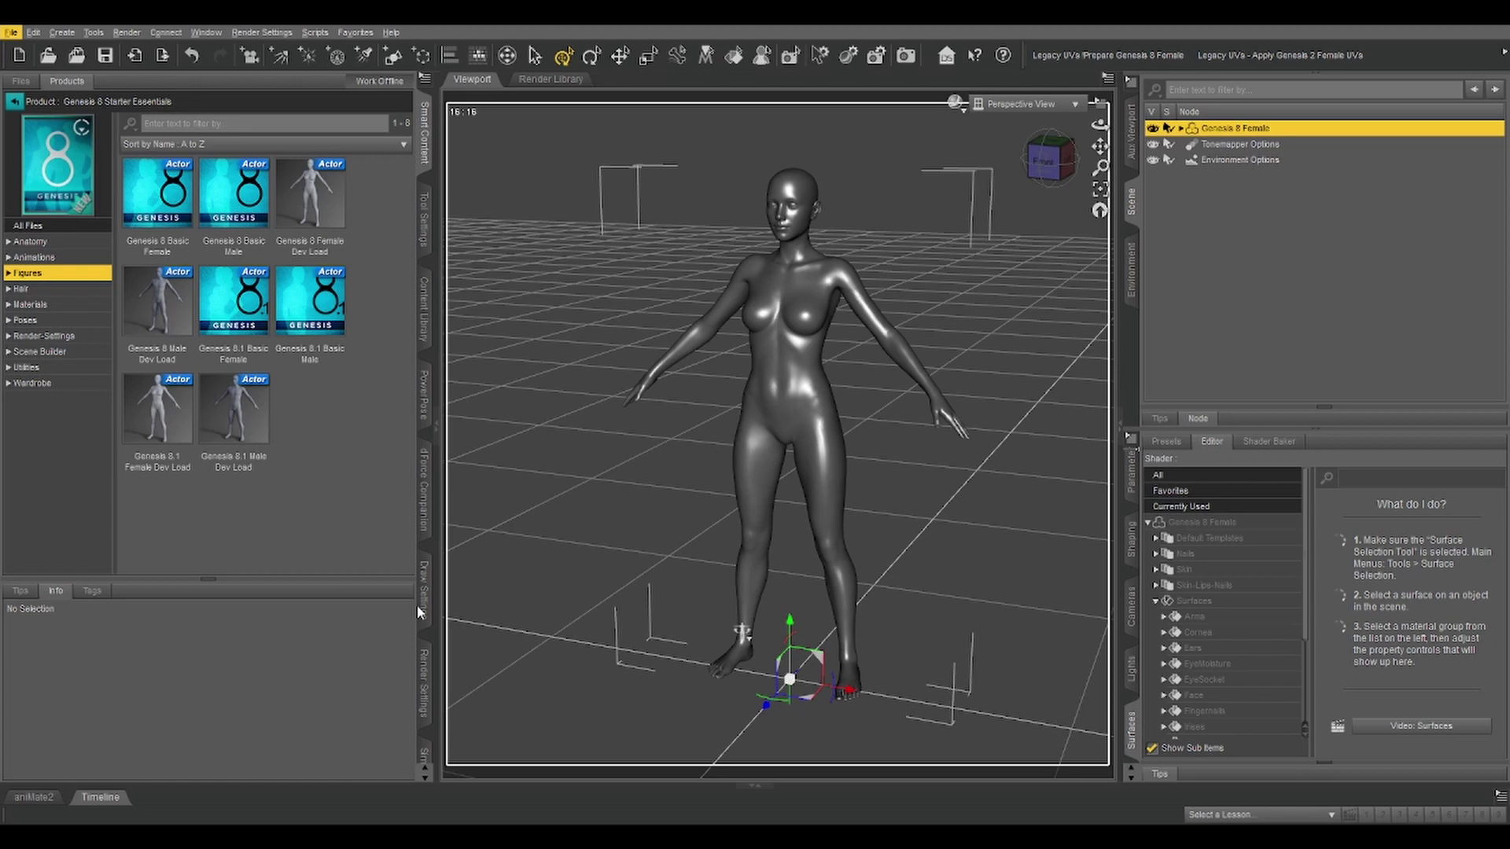
click(826, 63)
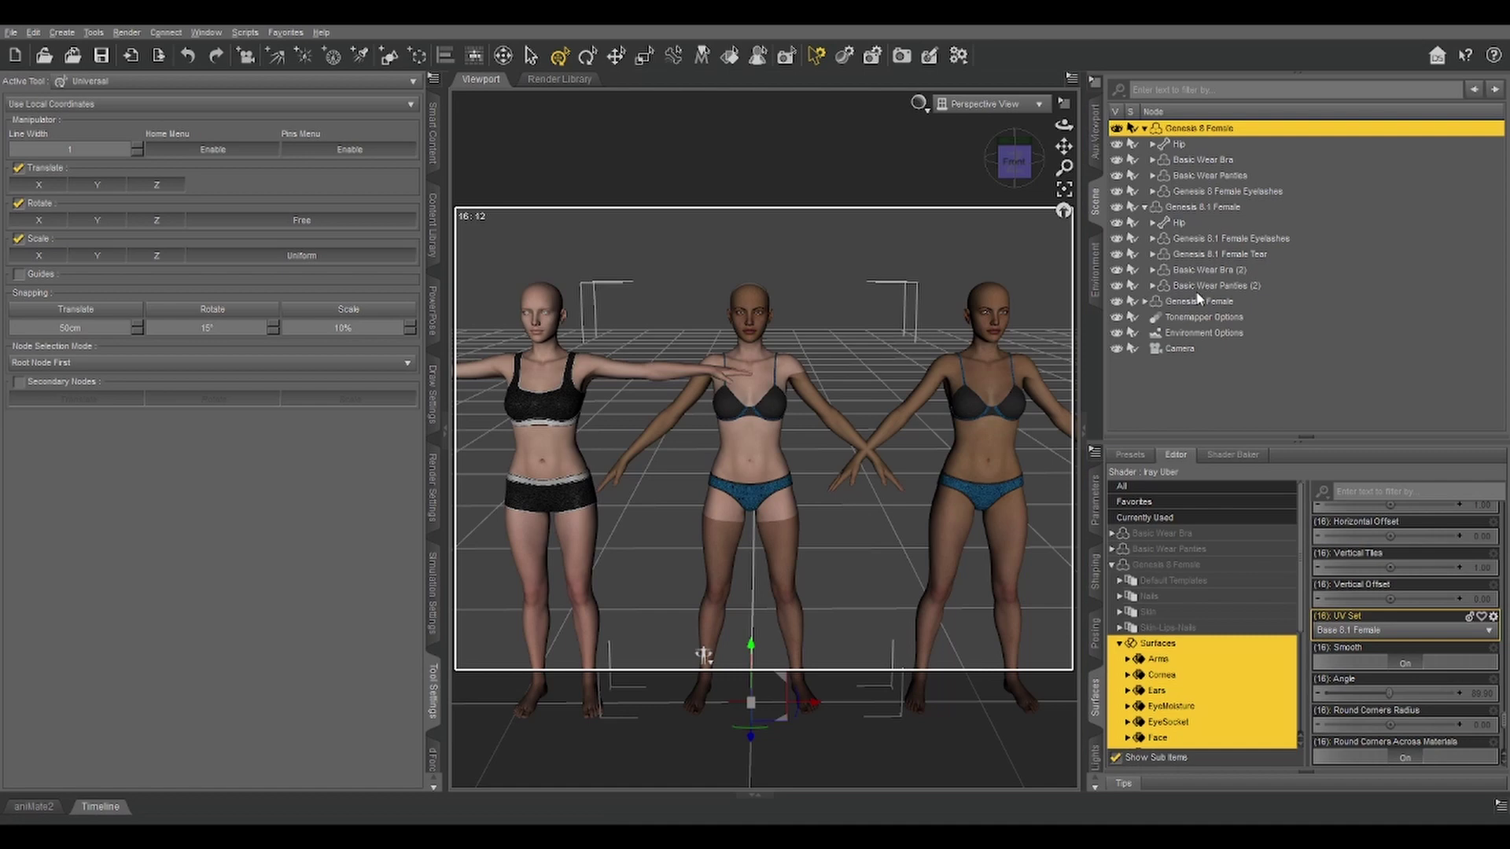
- Copy all Genesis 8.1 Female surfaces and paste them onto Genesis 8 Female's surfaces, using the Base 8.1 Female UV set
click(1183, 204)
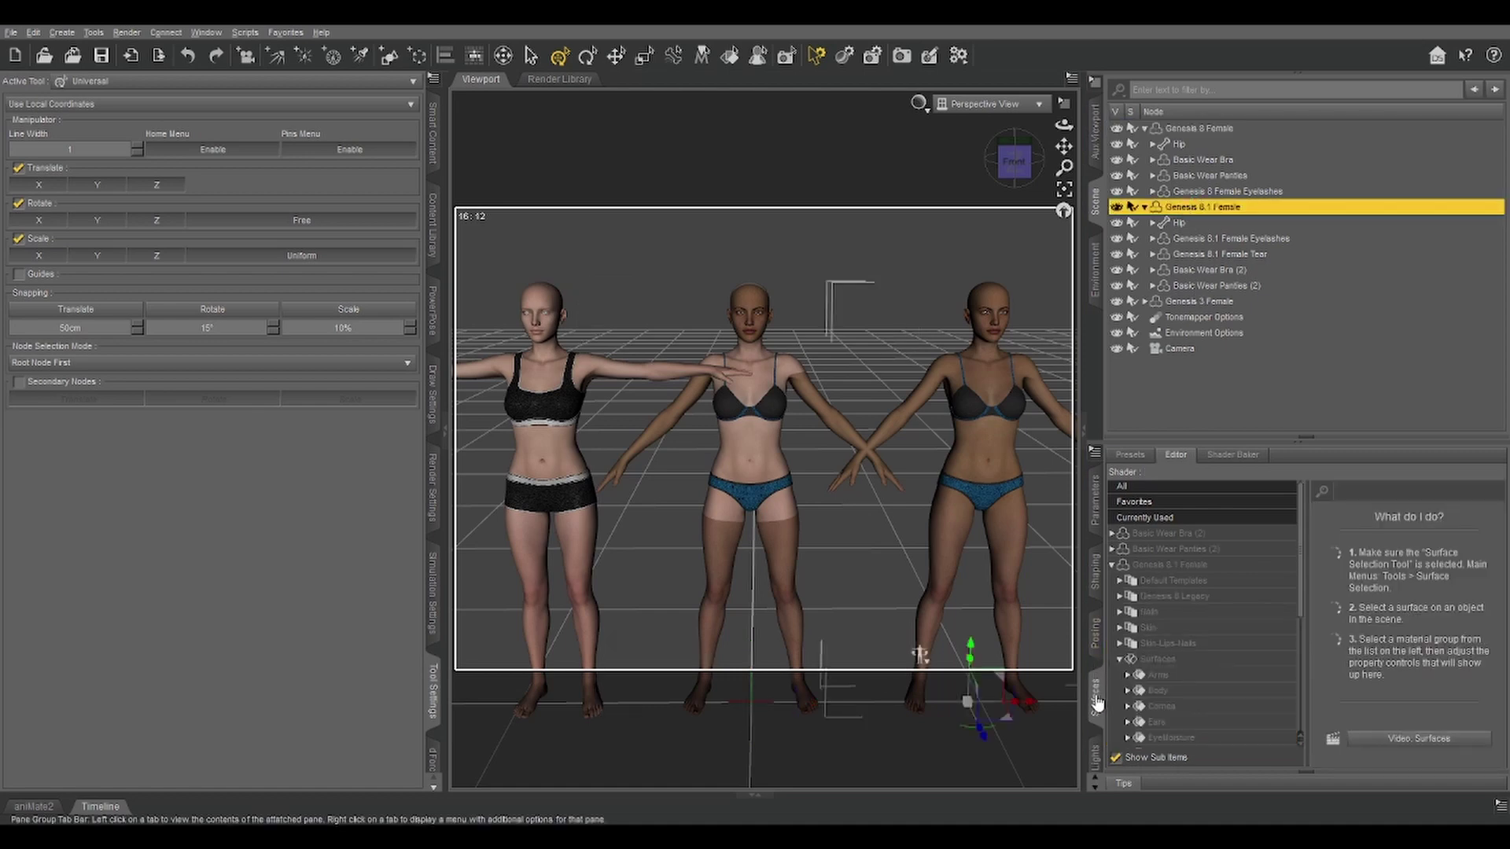
click(1170, 658)
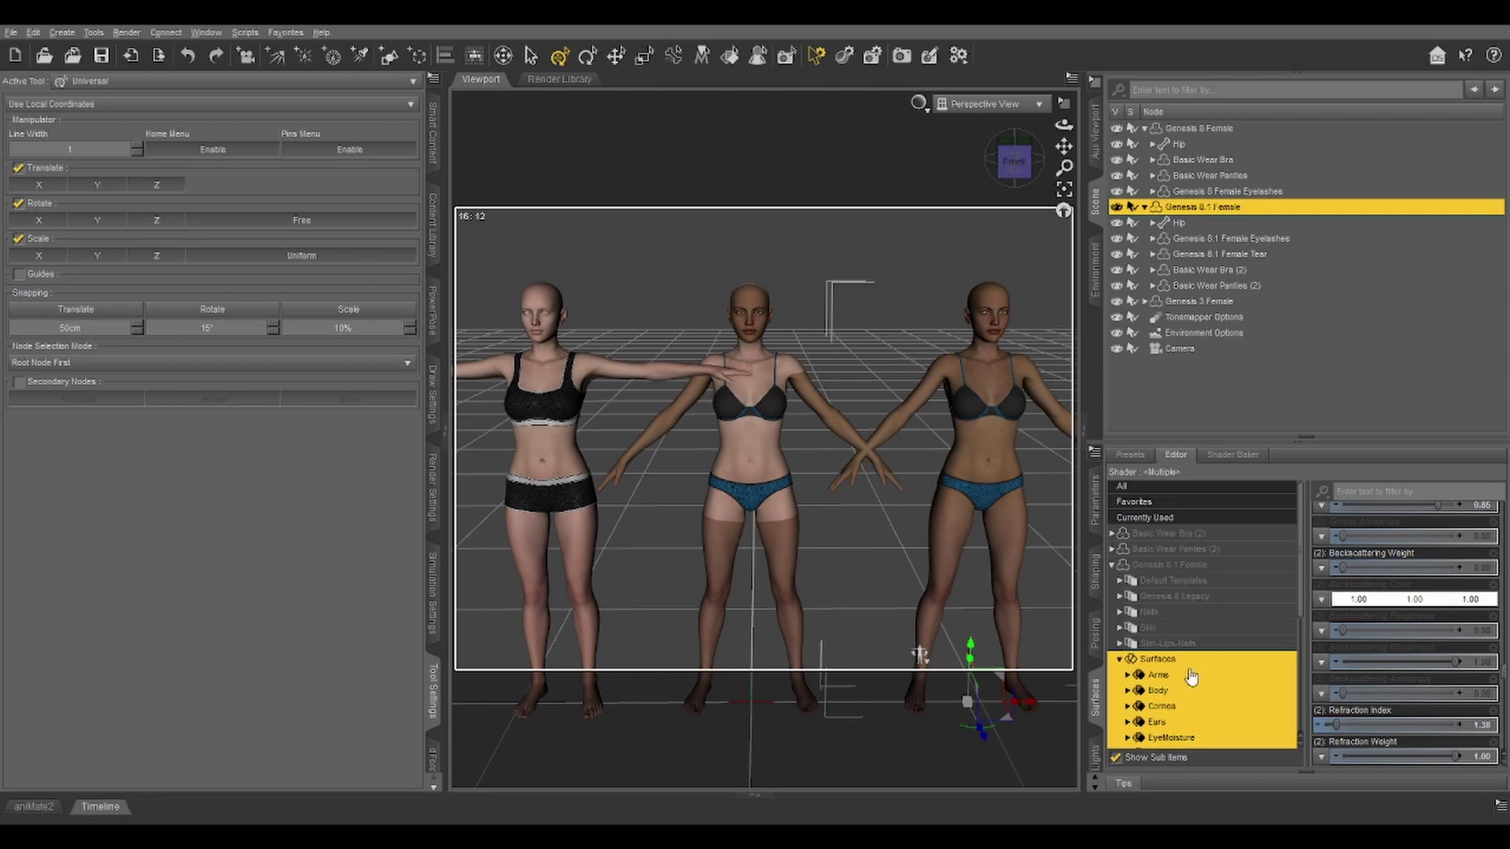
click(1162, 129)
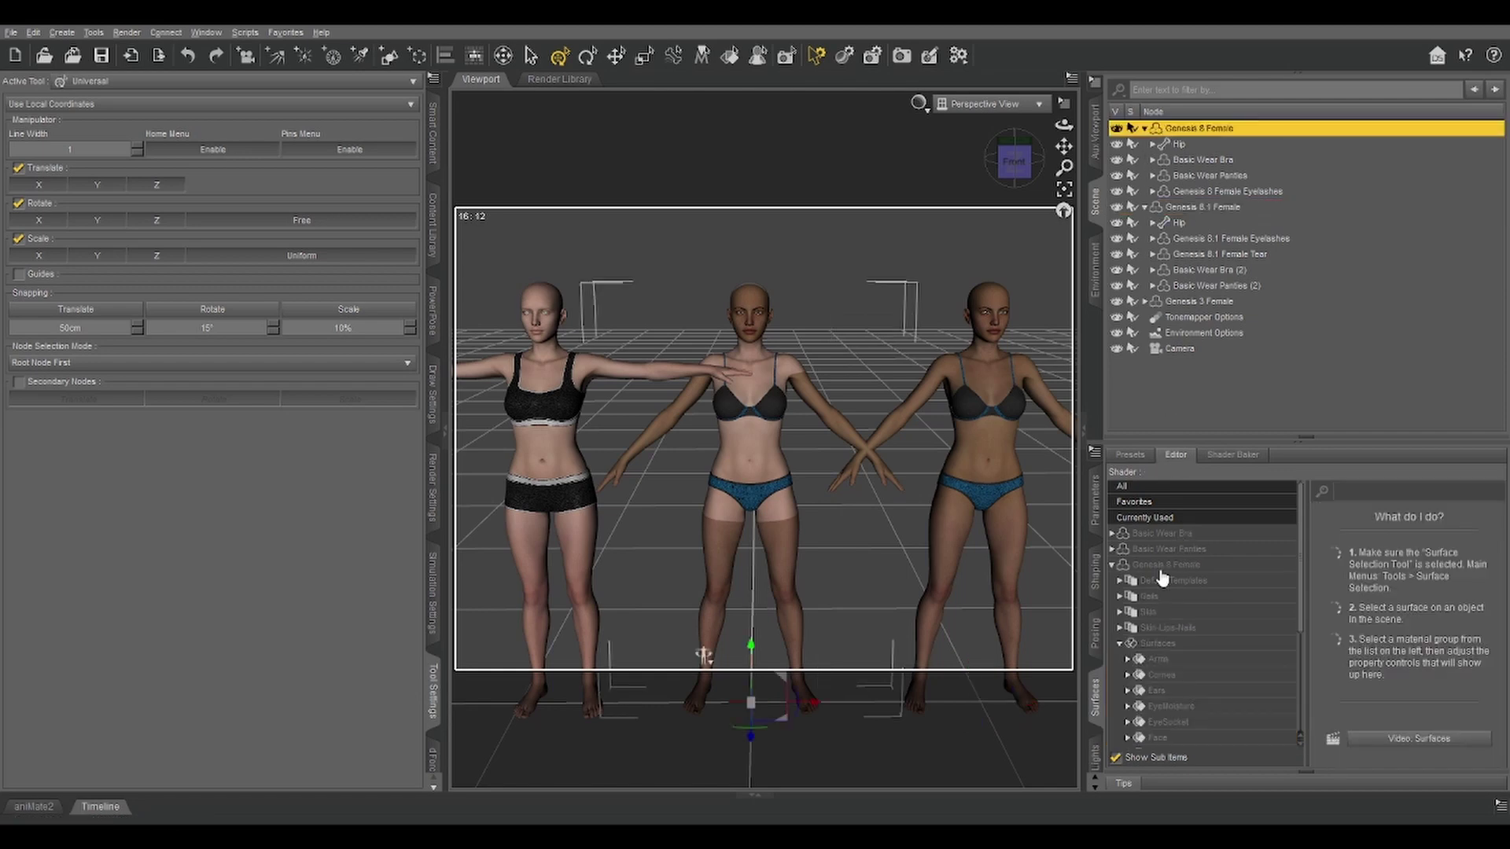
click(1156, 643)
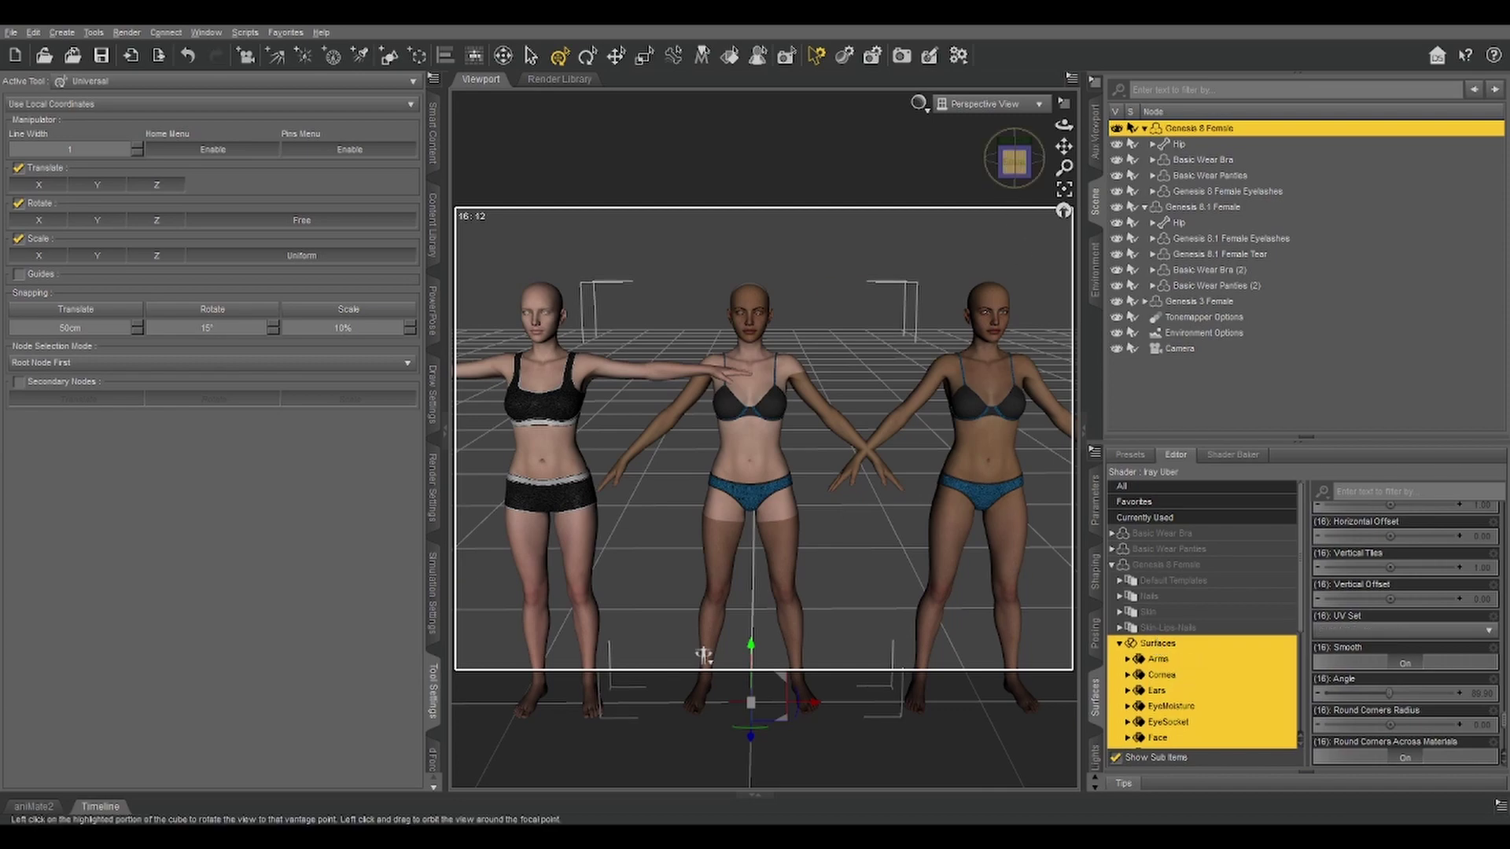
- Examine from the sides and front how the pasted materials fit Genesis 8 Female's head, torso and limbs
click(1009, 162)
drag(1013, 162, 1046, 170)
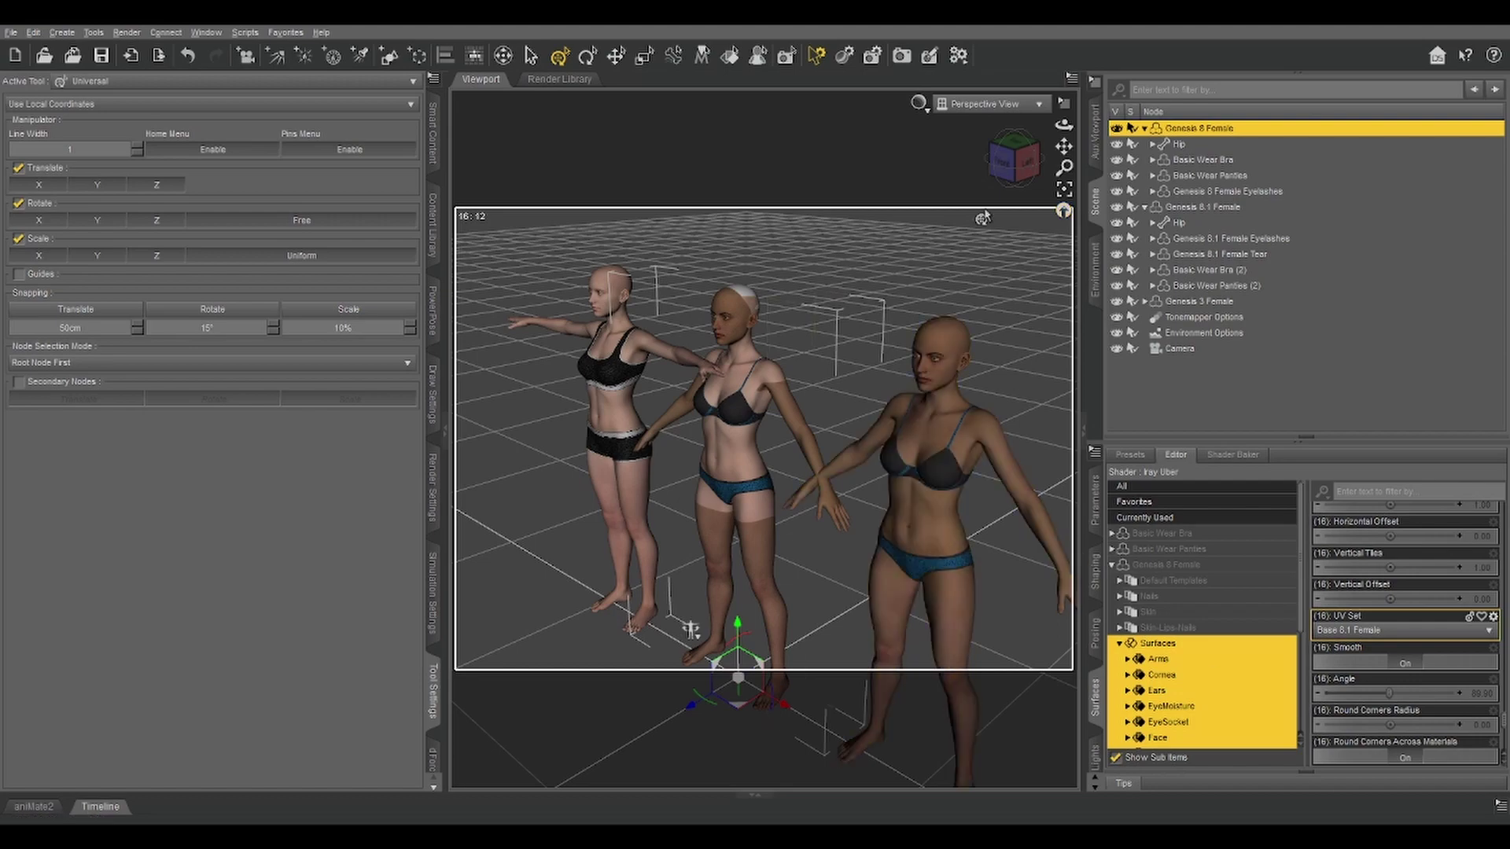
click(1003, 163)
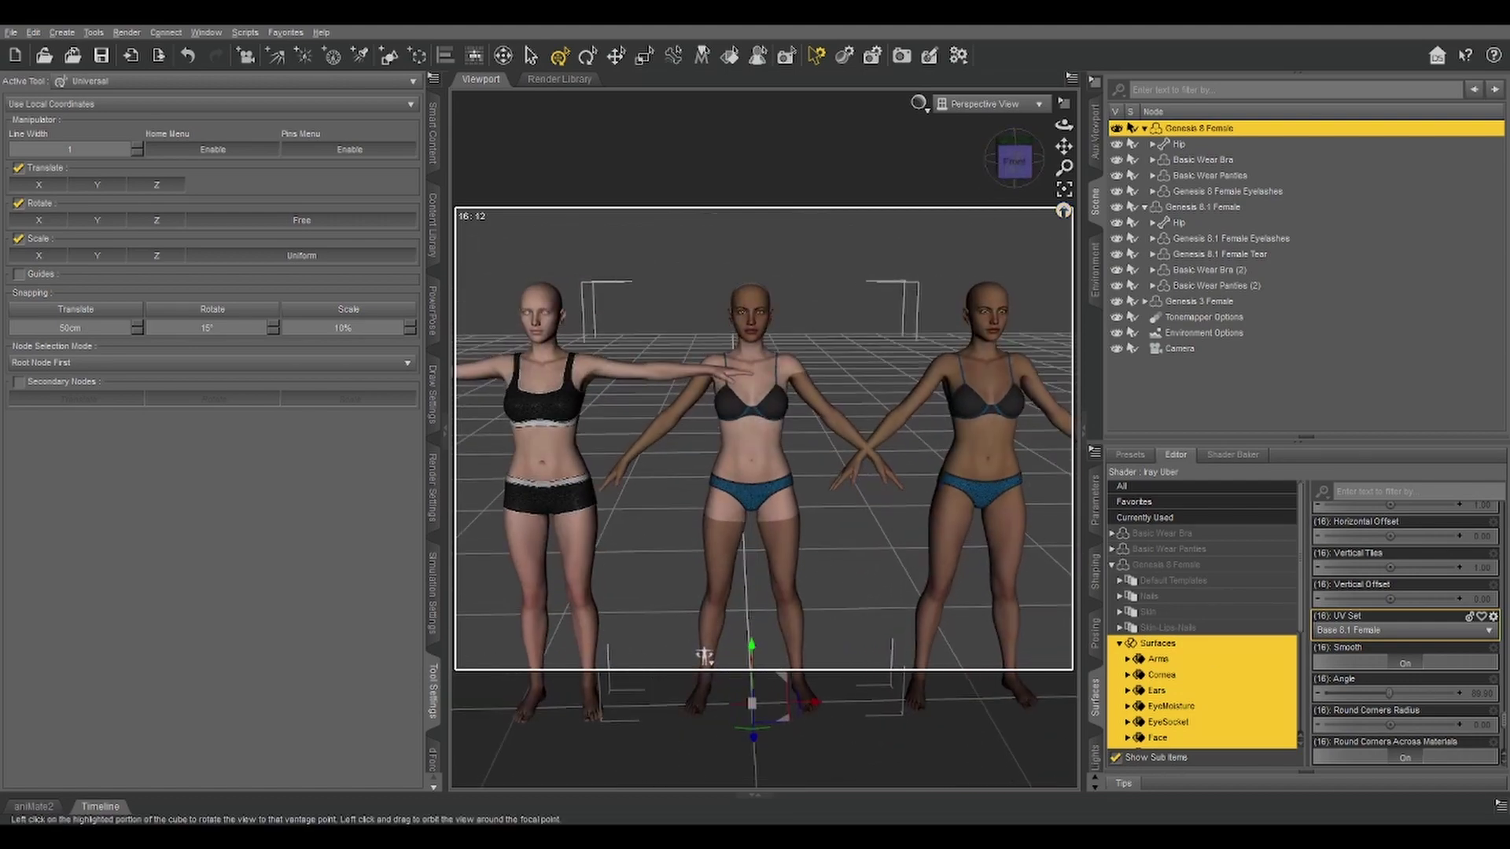
drag(1014, 161, 940, 172)
middle_drag(690, 626, 702, 654)
drag(1014, 161, 1017, 157)
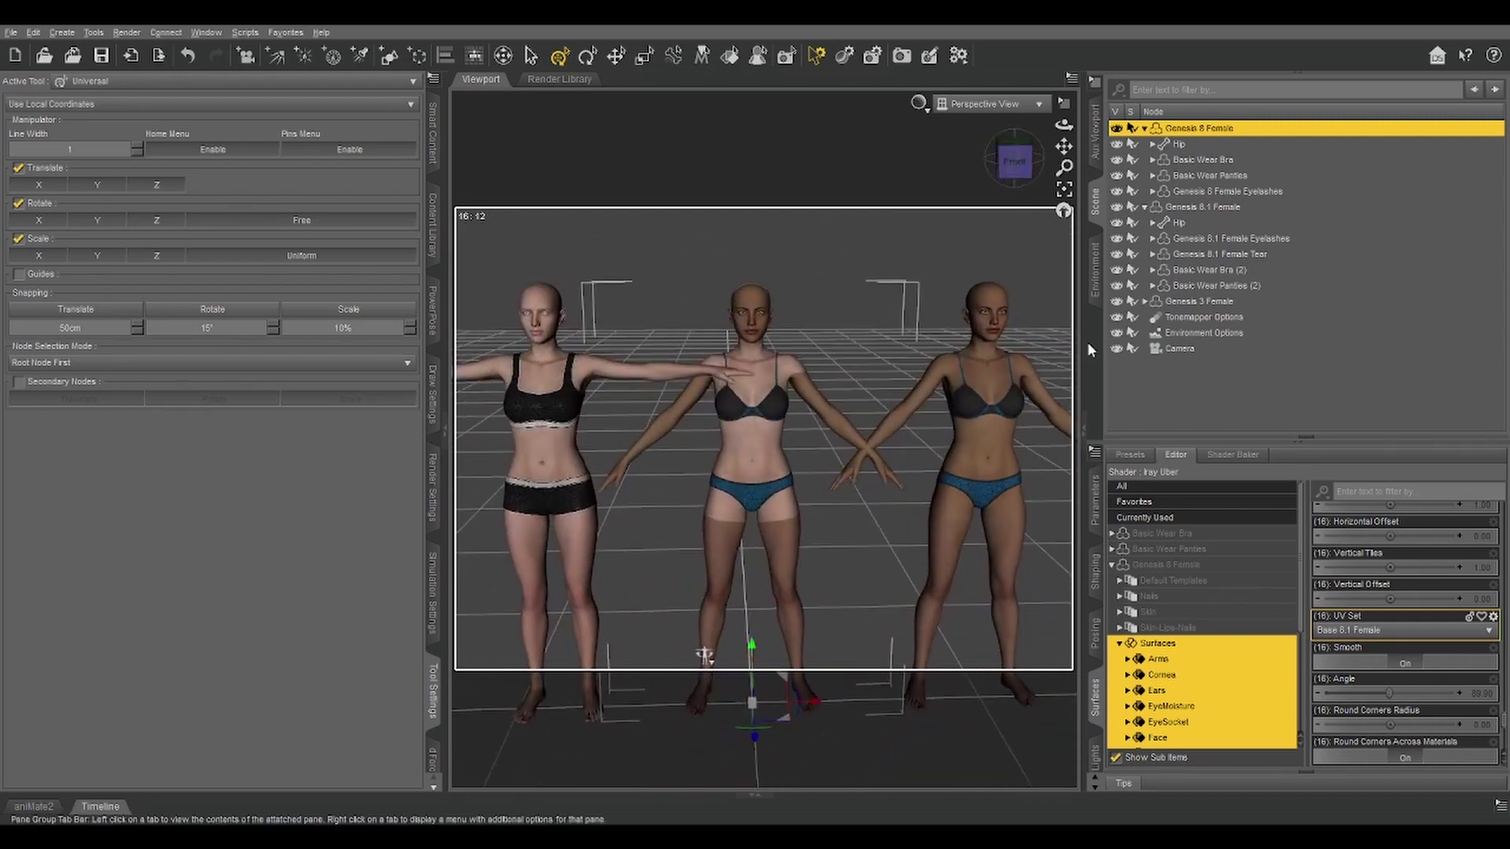
- Copy the Body surface of Genesis 8.1 Female and paste it onto the Torso surface of Genesis 8 Female
click(1196, 211)
click(1197, 210)
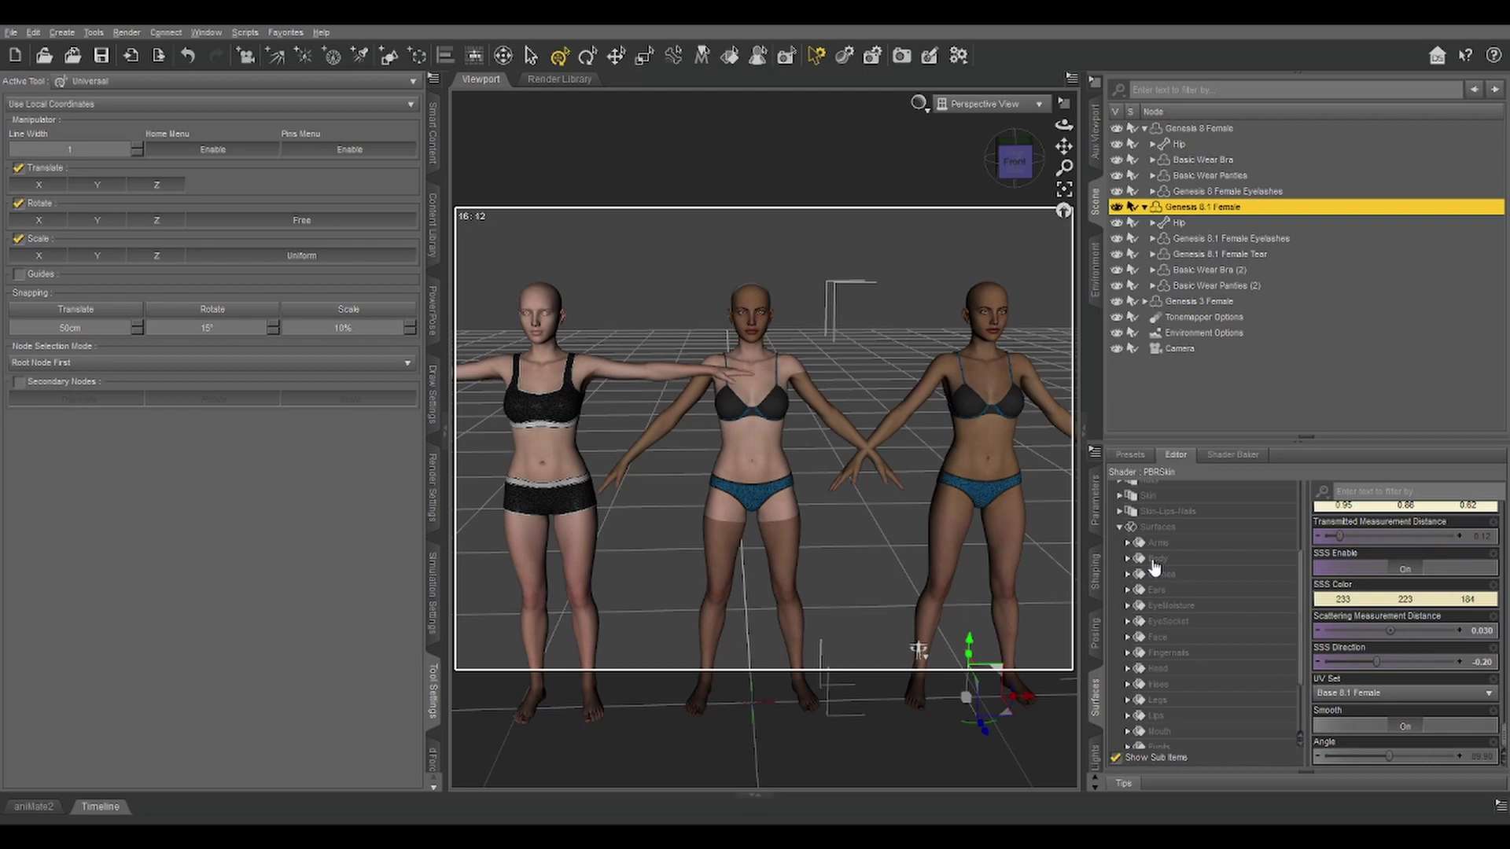
click(1154, 560)
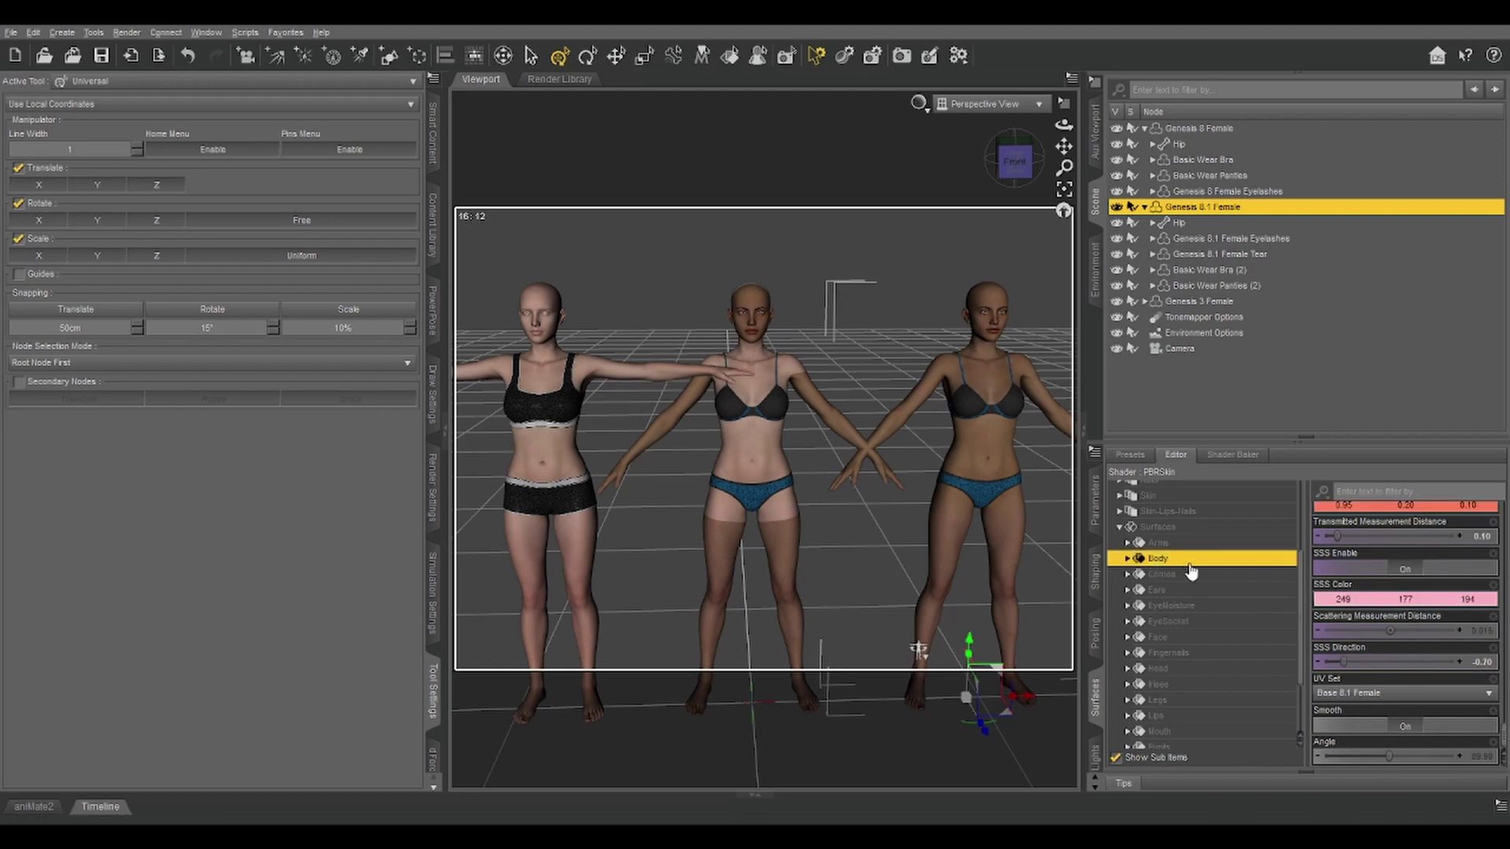
click(1192, 130)
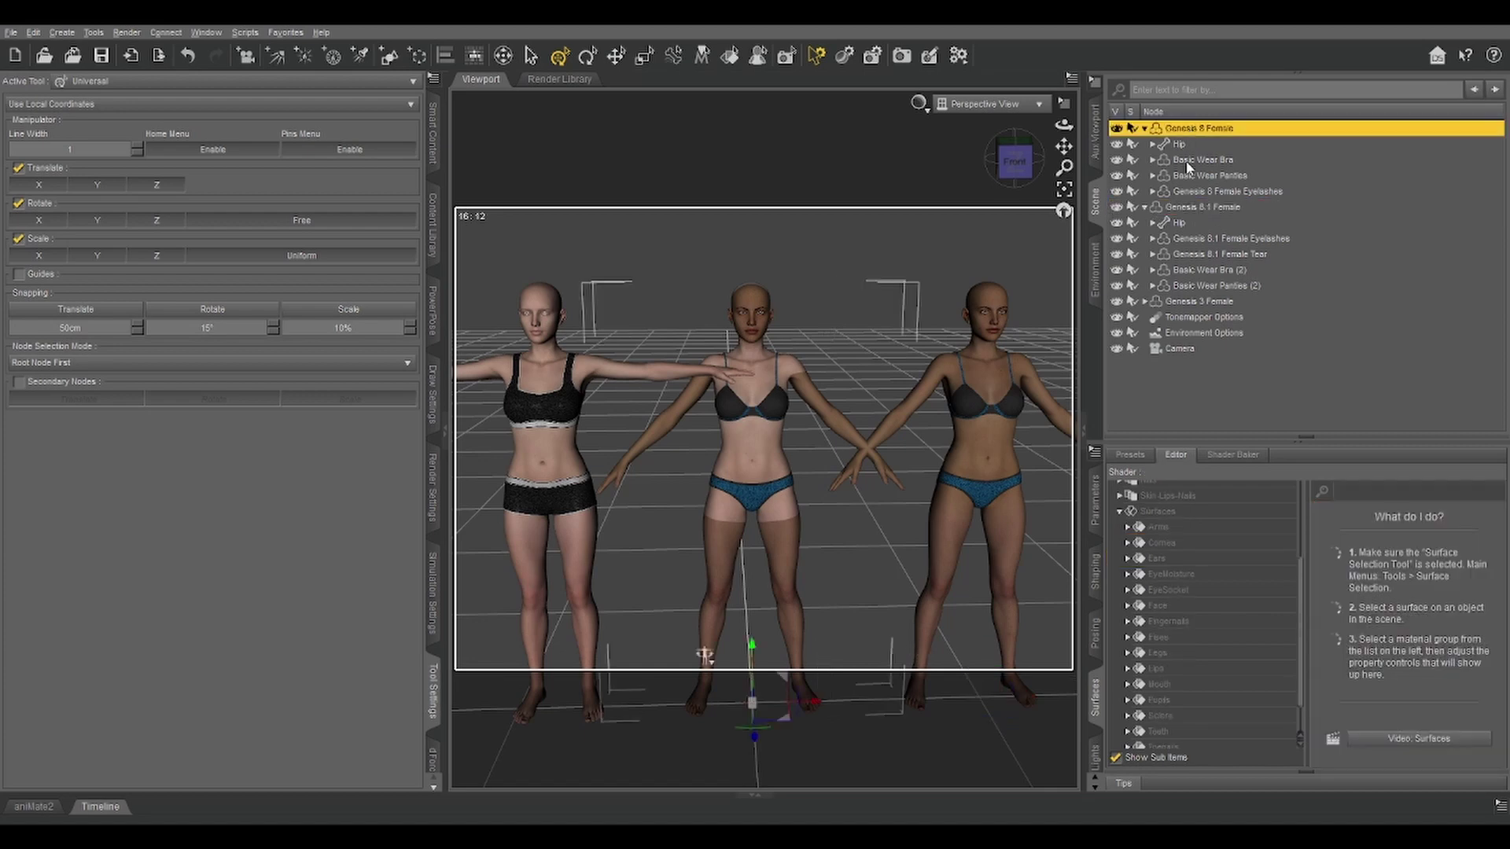
scroll(1177, 672, down, 2)
click(1168, 727)
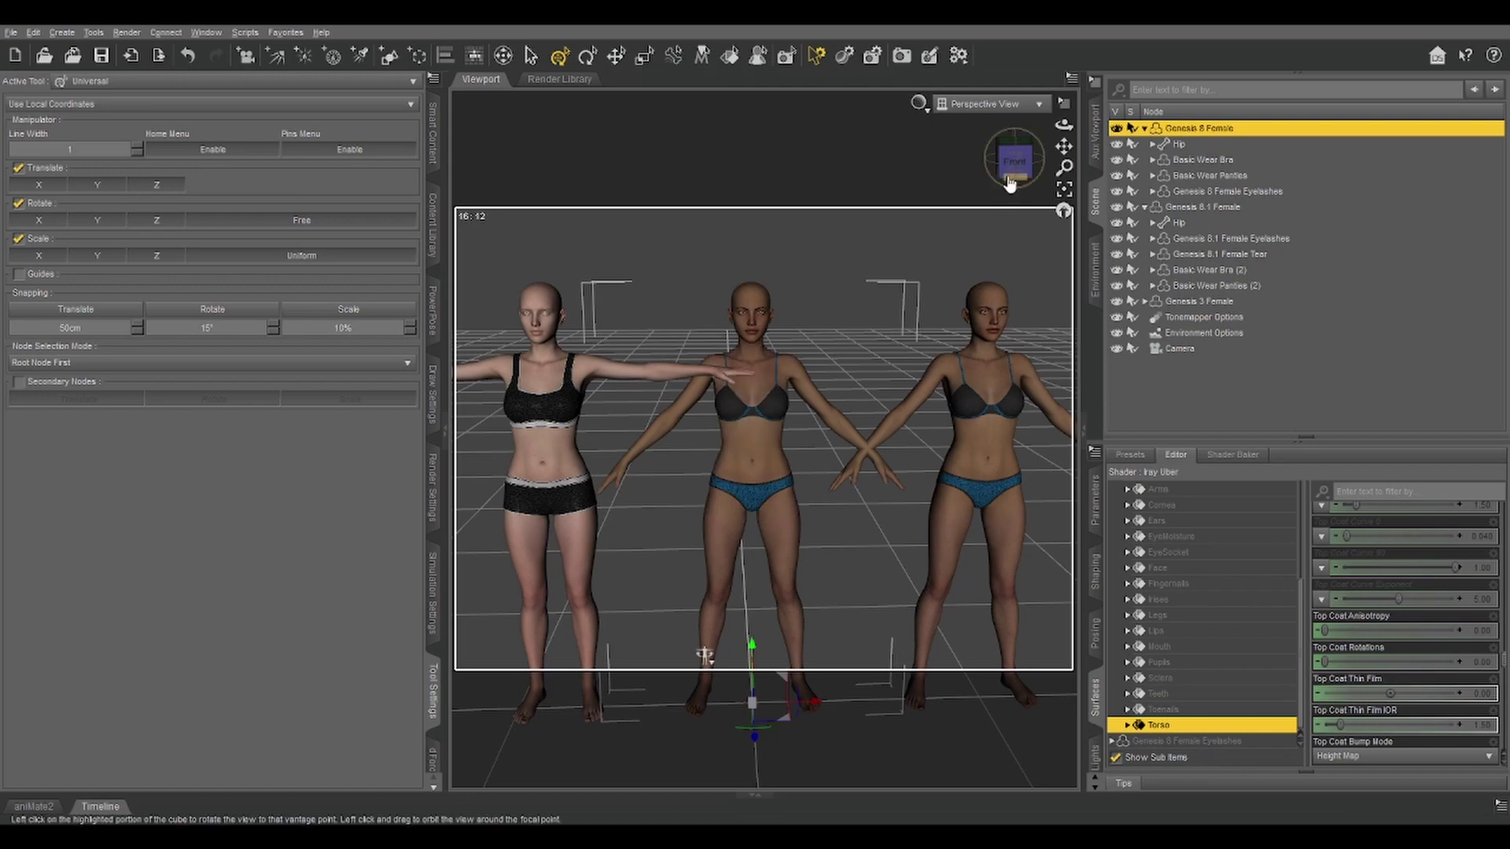
drag(1013, 182, 1062, 174)
drag(699, 634, 706, 657)
drag(1014, 162, 1014, 167)
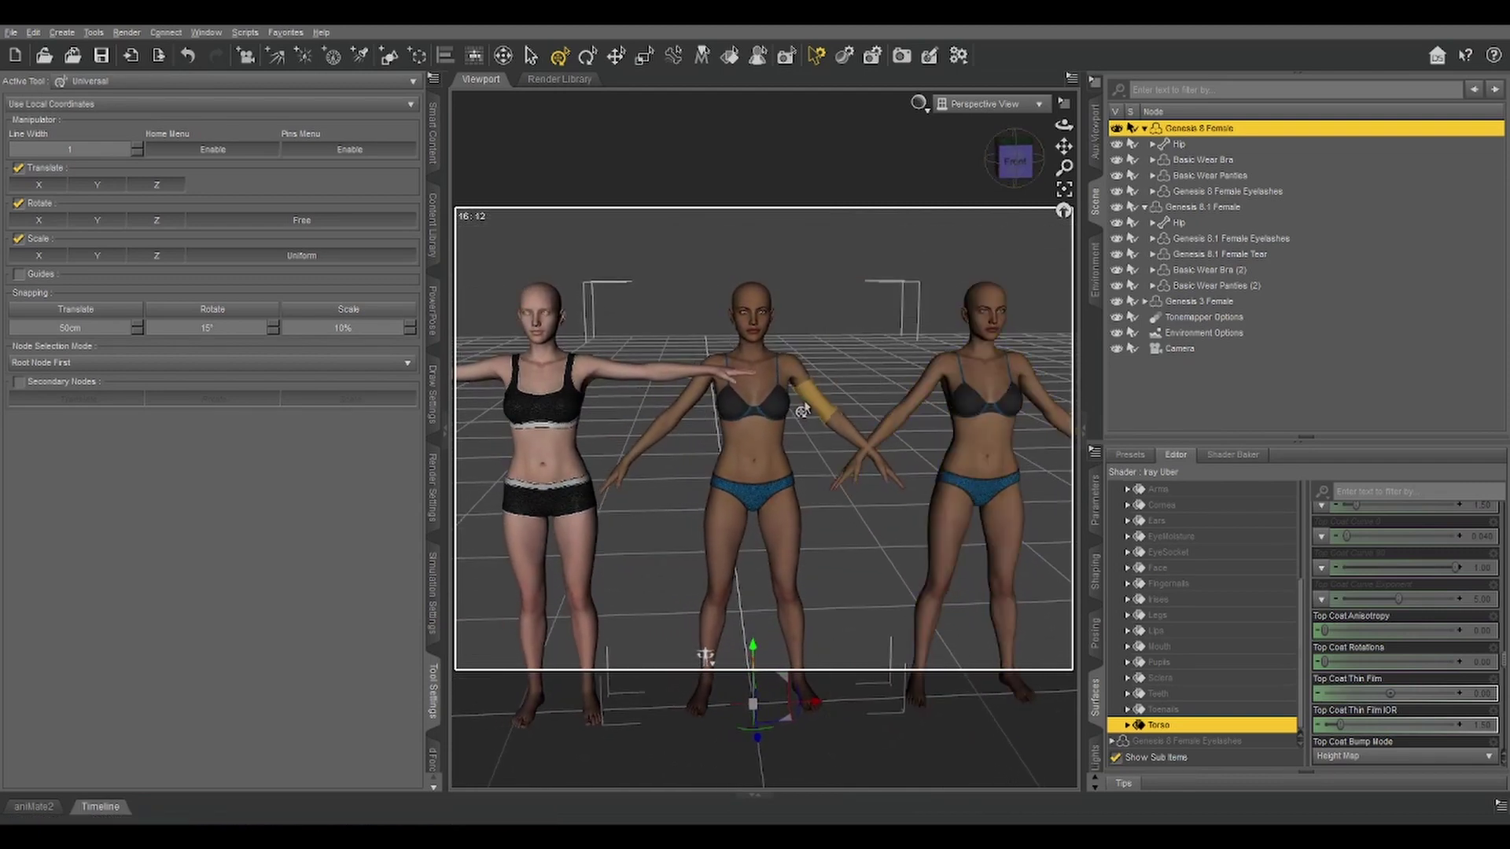